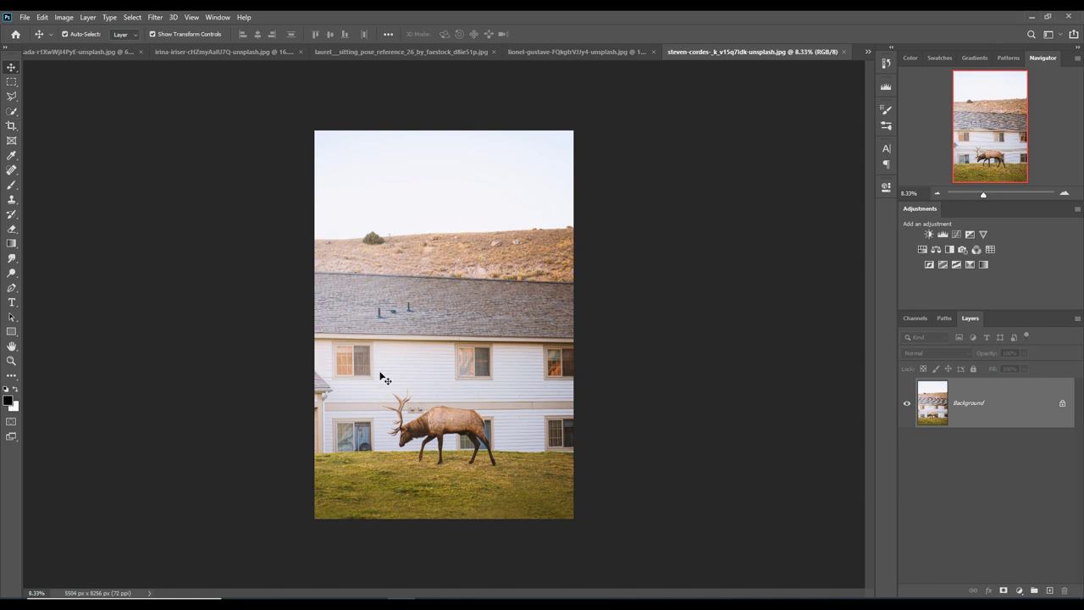
# Crop the elk photo tightly around the grazing elk to 3082 × 2446 px
pyautogui.click(12, 126)
pyautogui.moveTo(374, 379); pyautogui.dragTo(516, 492)
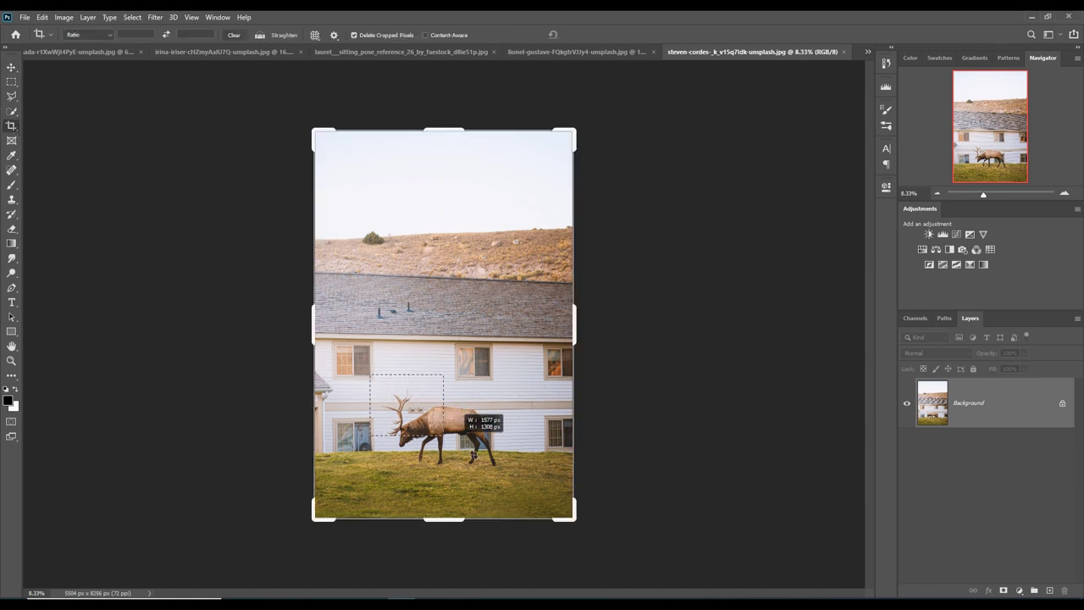
pyautogui.click(591, 34)
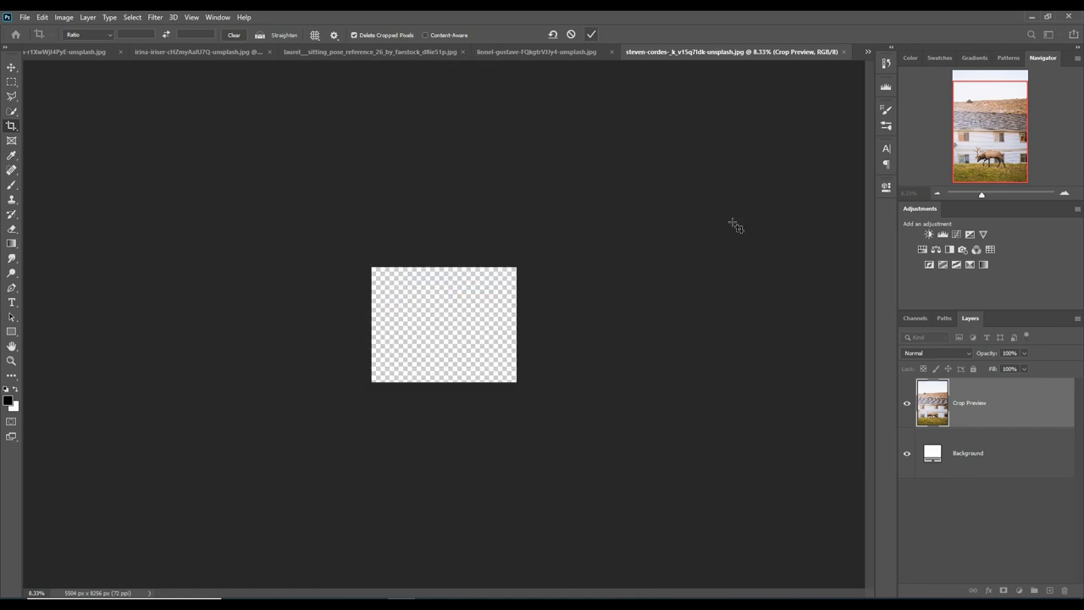
pyautogui.hotkey('ctrl', '+')
pyautogui.hotkey('ctrl', '+')
pyautogui.hotkey('ctrl', '+')
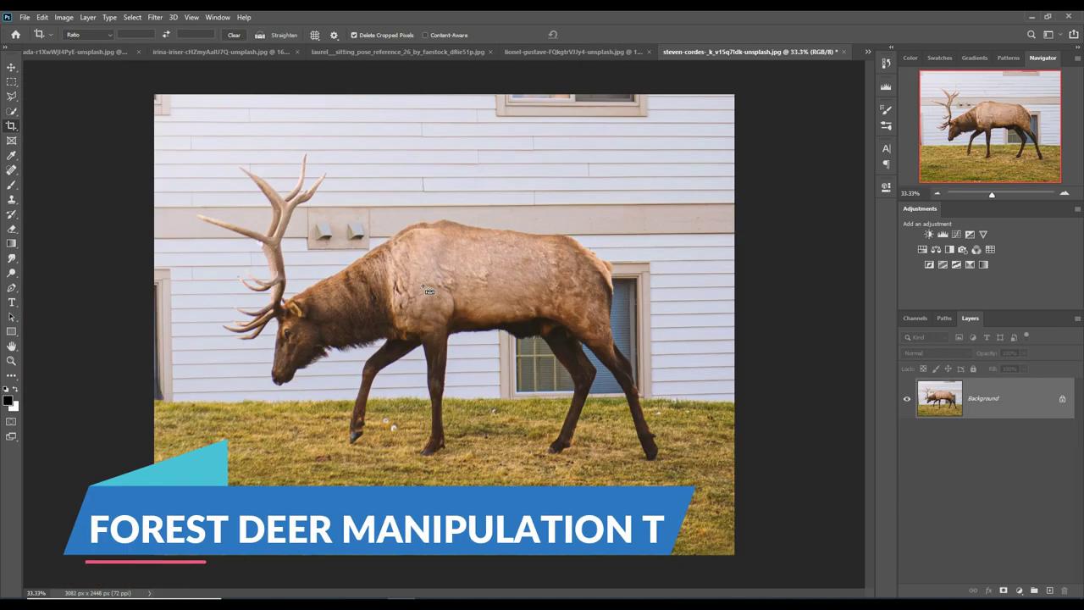
# Trace the elk's leg edge and hoof with Pen tool anchor points
pyautogui.press('p')
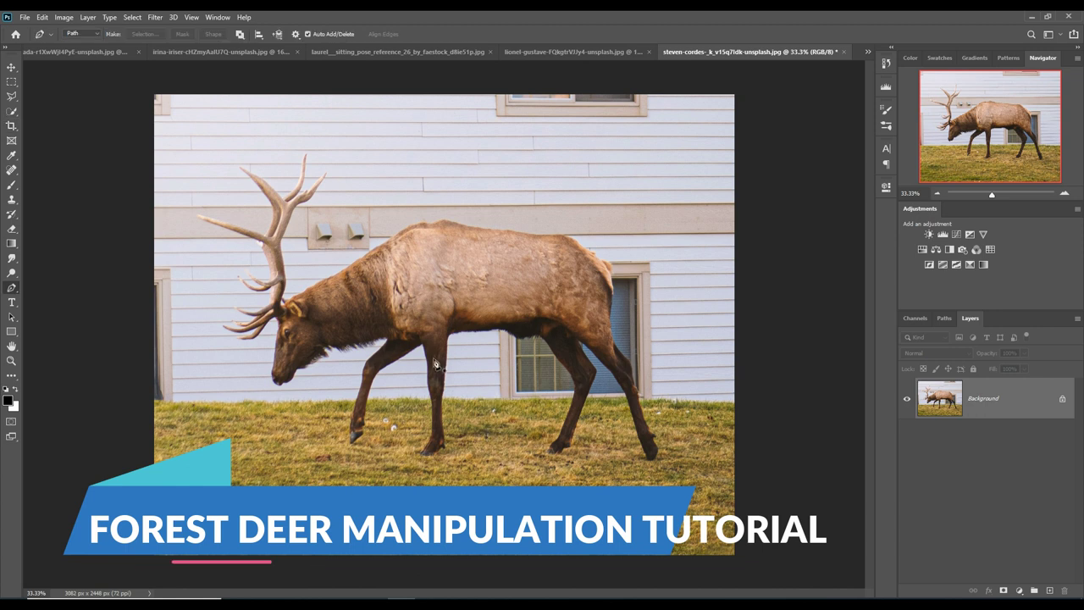
pyautogui.hotkey('ctrl', '+')
pyautogui.hotkey('ctrl', '+')
pyautogui.hotkey('ctrl', '+')
pyautogui.hotkey('ctrl', '+')
pyautogui.hotkey('ctrl', '+')
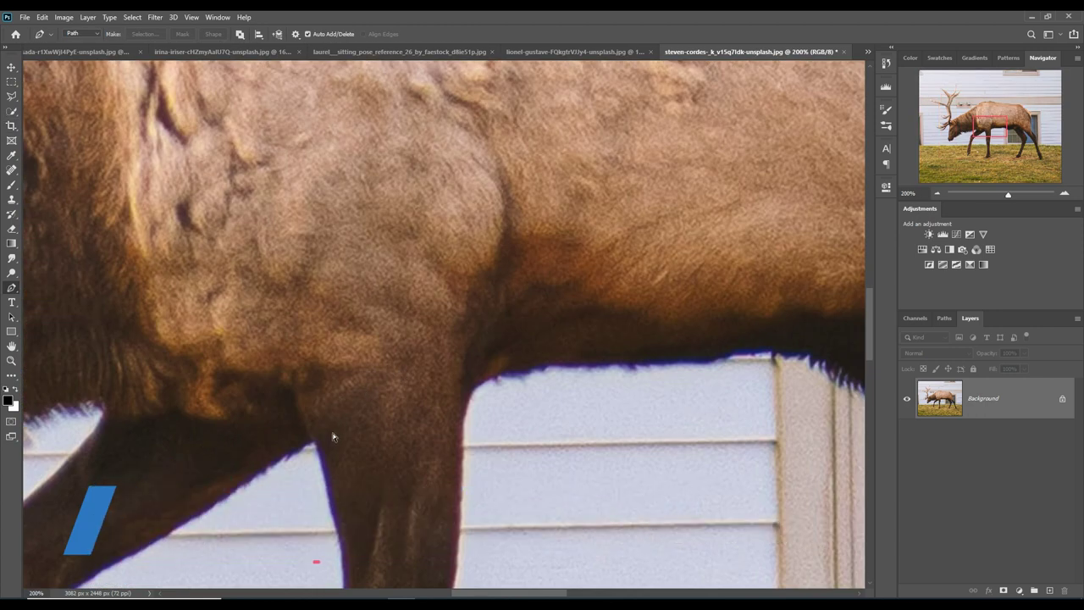
pyautogui.moveTo(337, 438); pyautogui.dragTo(720, 127)
pyautogui.click(690, 104)
pyautogui.click(613, 145)
pyautogui.click(525, 203)
pyautogui.click(452, 246)
pyautogui.click(387, 285)
# Continue the pen path along the elk's lower and upper antlers
pyautogui.scroll(-10, 331, 327)
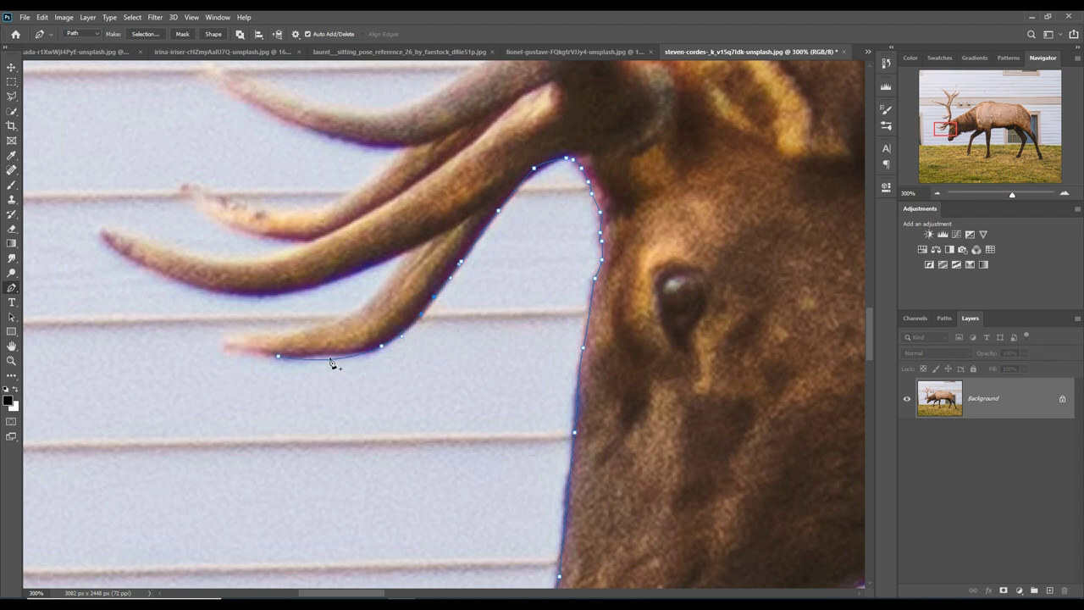
pyautogui.click(231, 343)
pyautogui.click(289, 334)
pyautogui.click(361, 305)
pyautogui.click(405, 249)
pyautogui.click(106, 237)
pyautogui.click(303, 245)
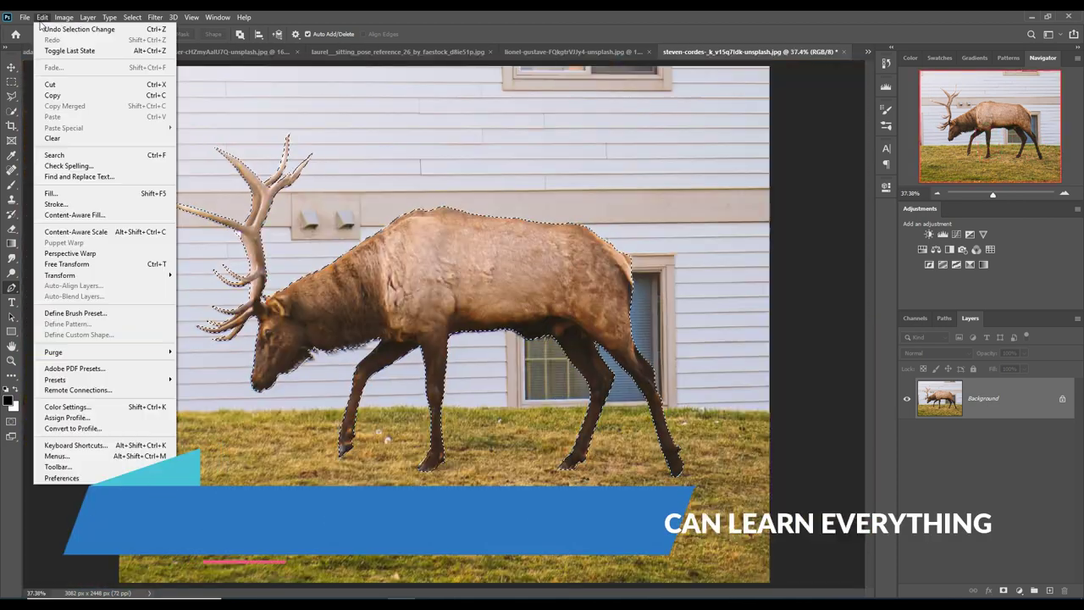
# Drag the pine forest photo into Untitled-1 as Layer 1
pyautogui.click(345, 52)
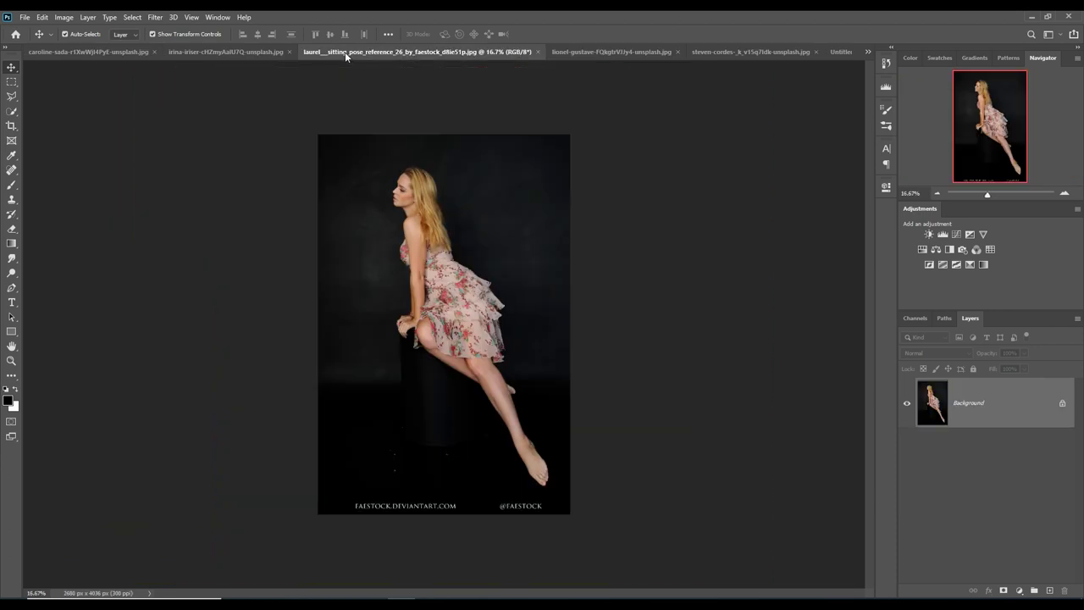
pyautogui.click(243, 51)
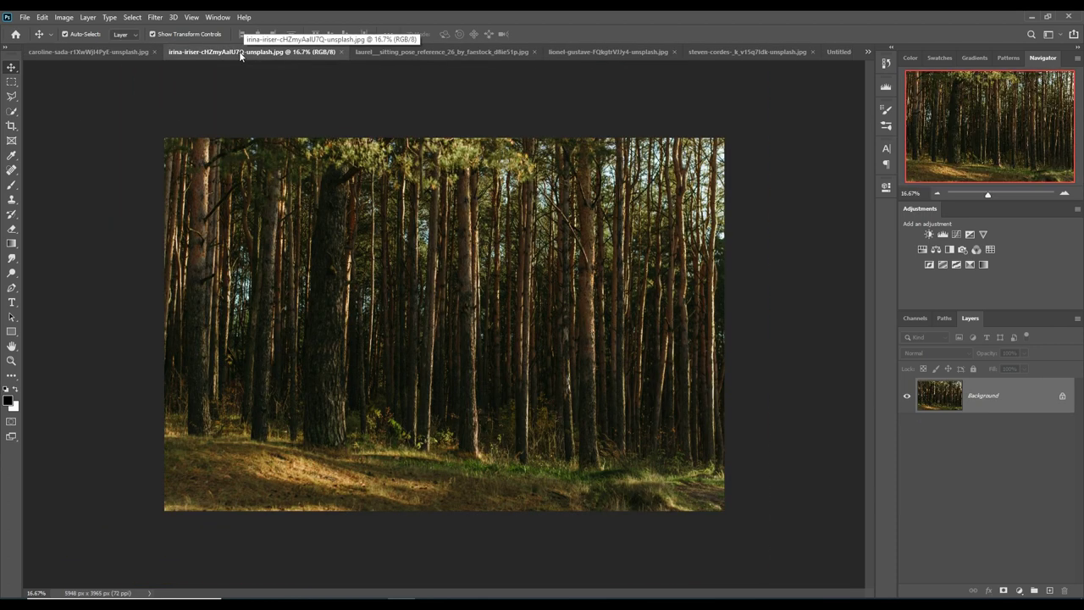
pyautogui.moveTo(242, 51); pyautogui.dragTo(568, 131)
pyautogui.click(772, 51)
pyautogui.moveTo(519, 207)
pyautogui.mouseDown()
pyautogui.moveTo(535, 227)
pyautogui.moveTo(285, 220)
pyautogui.mouseUp()
pyautogui.moveTo(440, 130)
pyautogui.mouseDown()
pyautogui.moveTo(456, 78)
pyautogui.moveTo(417, 119)
pyautogui.moveTo(419, 89)
pyautogui.mouseUp()
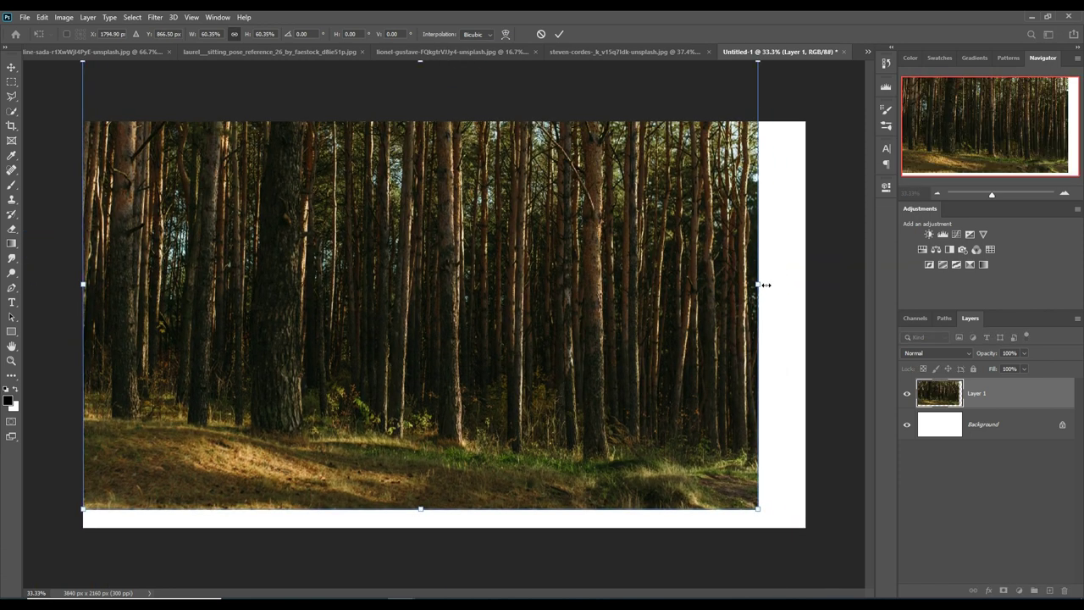
# Stretch the forest layer to full canvas width, raise it, and commit
pyautogui.moveTo(763, 294); pyautogui.dragTo(806, 288)
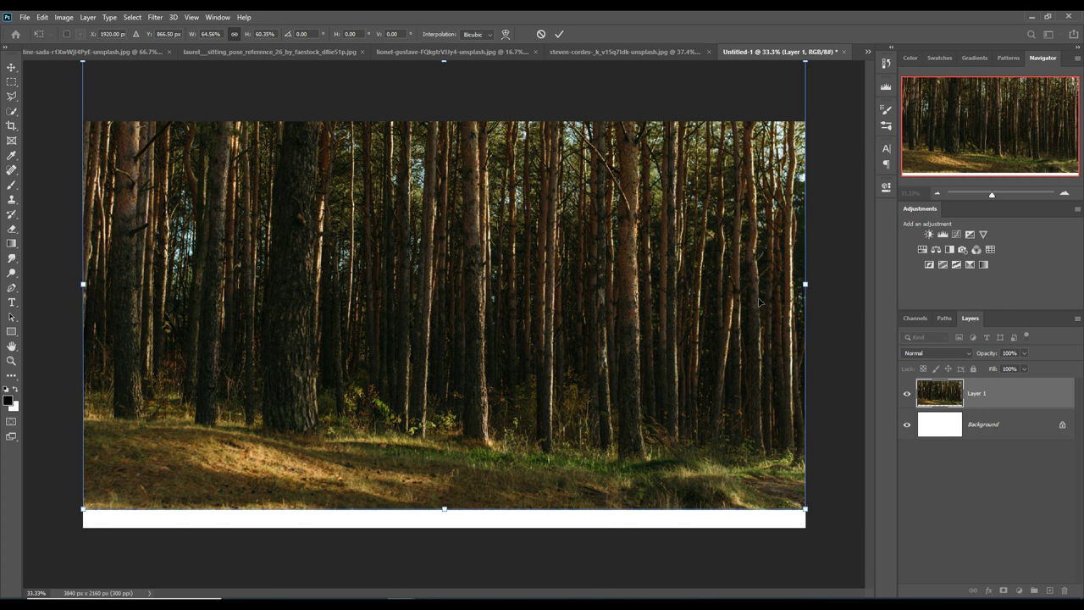
pyautogui.moveTo(618, 435); pyautogui.dragTo(618, 415)
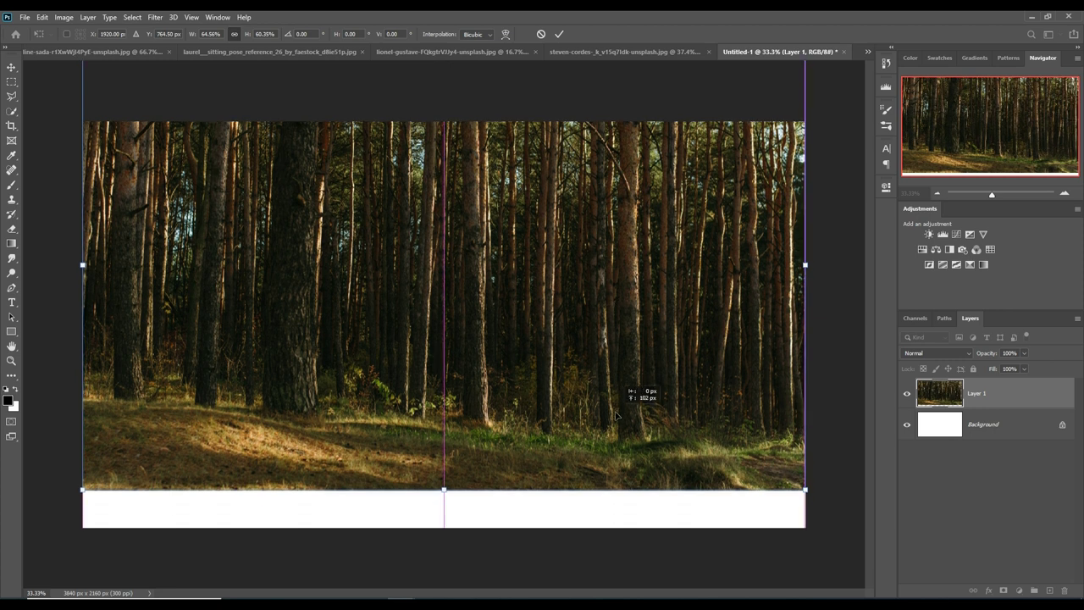
pyautogui.click(558, 36)
pyautogui.click(92, 52)
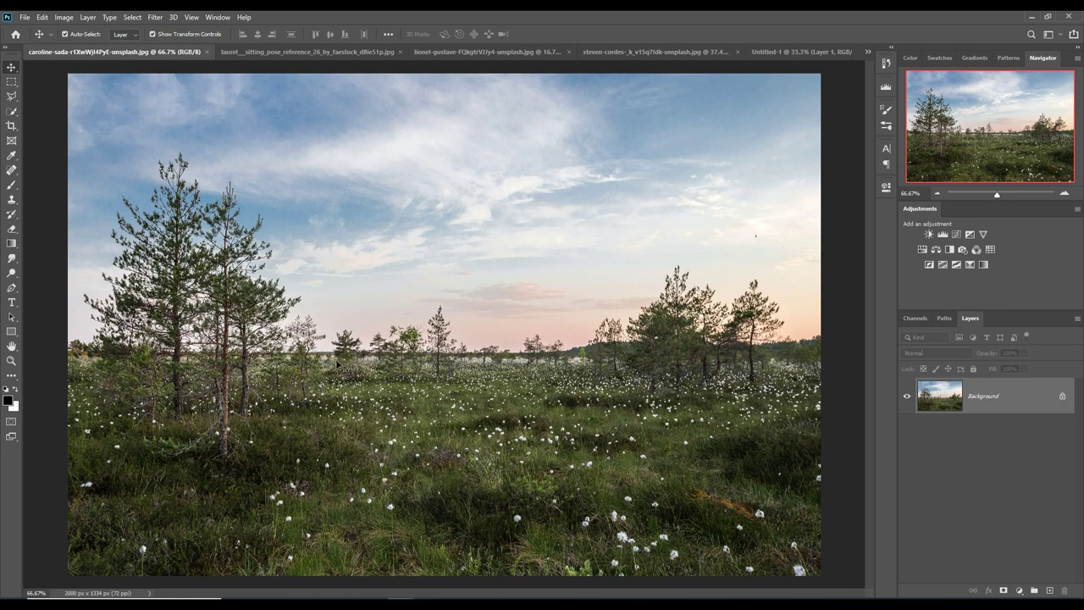
# Lasso the meadow's lower grass and move it into Untitled-1 as Layer 2
pyautogui.click(11, 98)
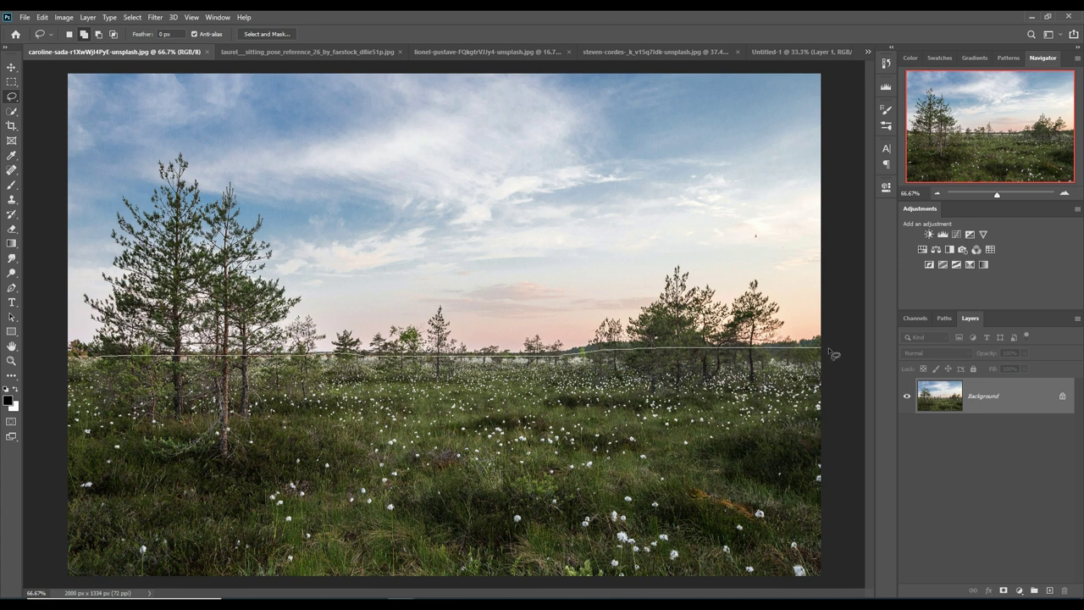
pyautogui.moveTo(820, 577)
pyautogui.mouseDown()
pyautogui.moveTo(123, 578)
pyautogui.moveTo(68, 356)
pyautogui.mouseUp()
pyautogui.press('v')
pyautogui.moveTo(105, 52)
pyautogui.mouseDown()
pyautogui.moveTo(106, 82)
pyautogui.moveTo(630, 138)
pyautogui.mouseUp()
pyautogui.moveTo(924, 474); pyautogui.dragTo(509, 432)
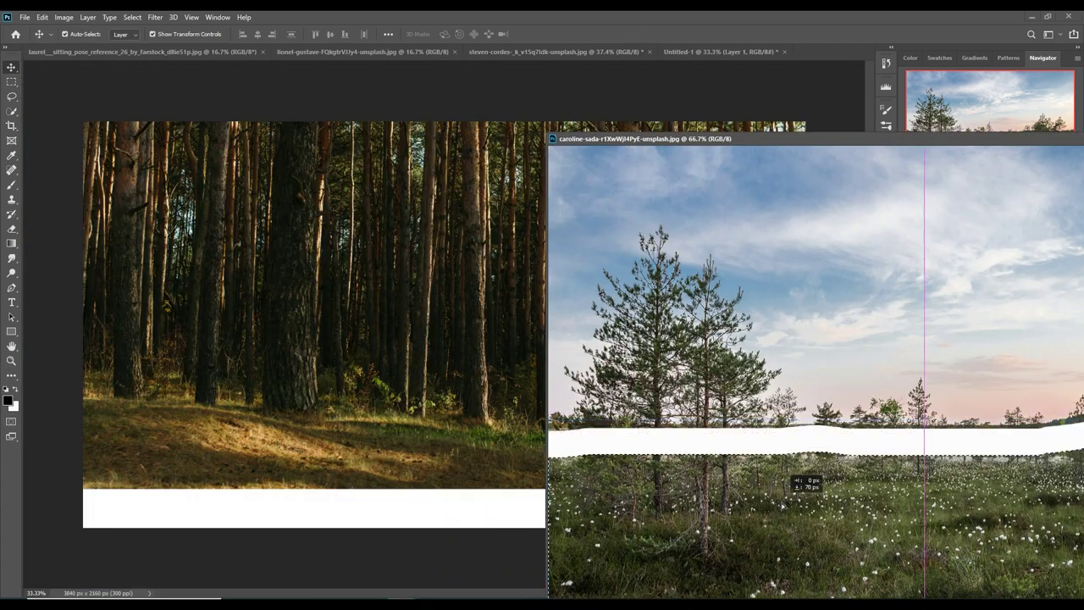
# Position the grass strip along the bottom and stretch it edge to edge
pyautogui.moveTo(980, 147); pyautogui.dragTo(885, 228)
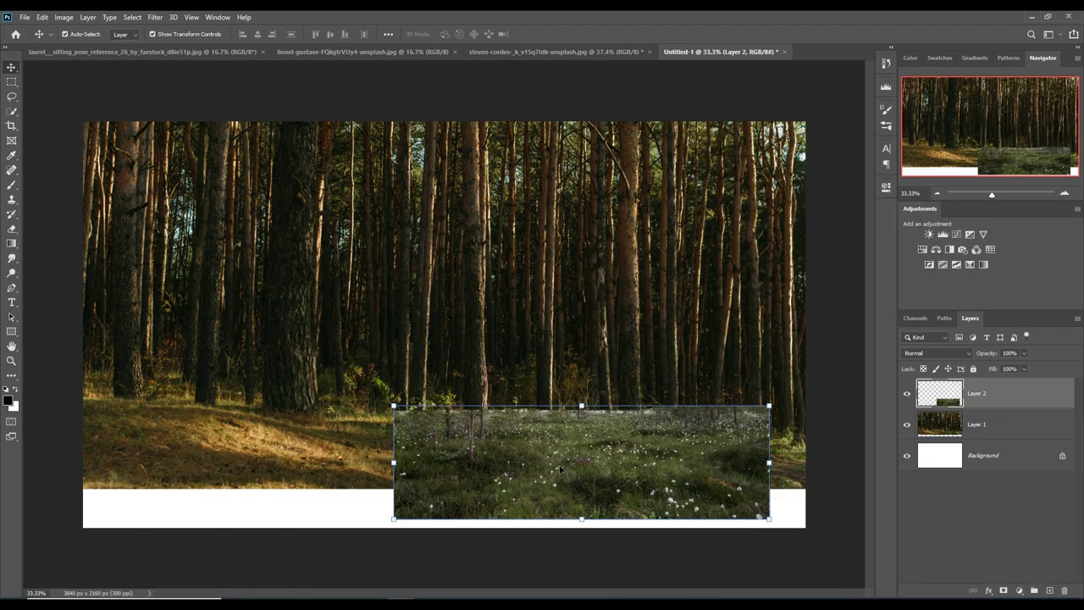
pyautogui.moveTo(560, 481); pyautogui.dragTo(407, 481)
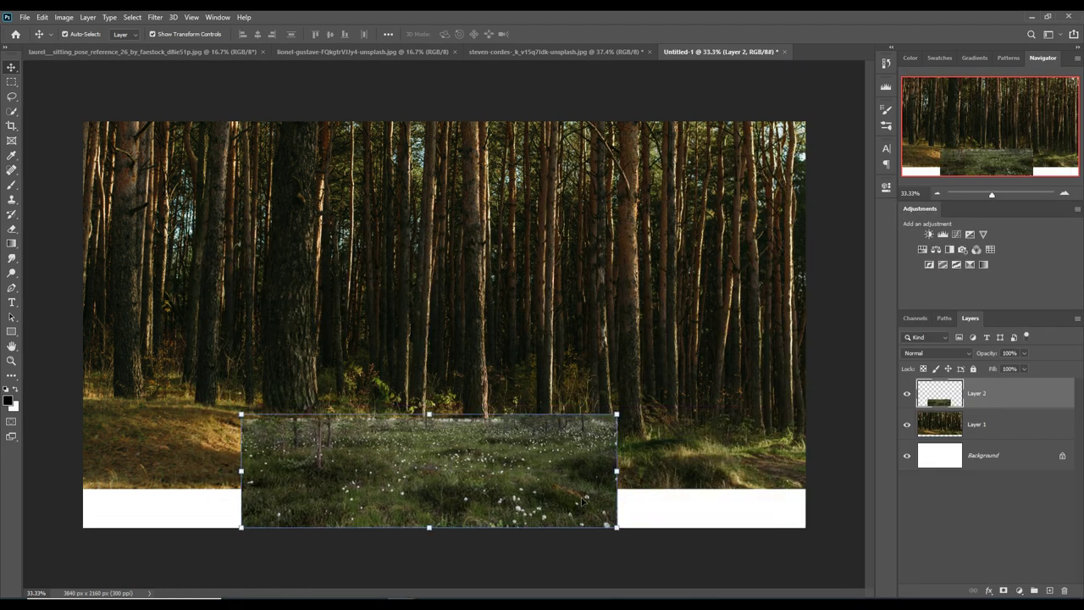
pyautogui.moveTo(618, 471); pyautogui.dragTo(806, 471)
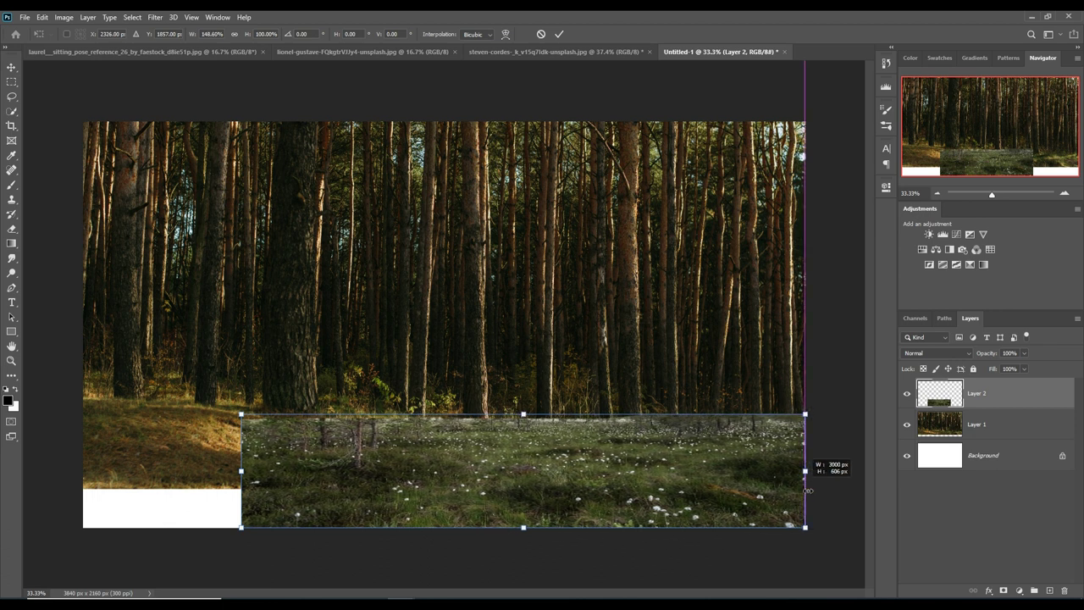
pyautogui.moveTo(245, 477); pyautogui.dragTo(85, 476)
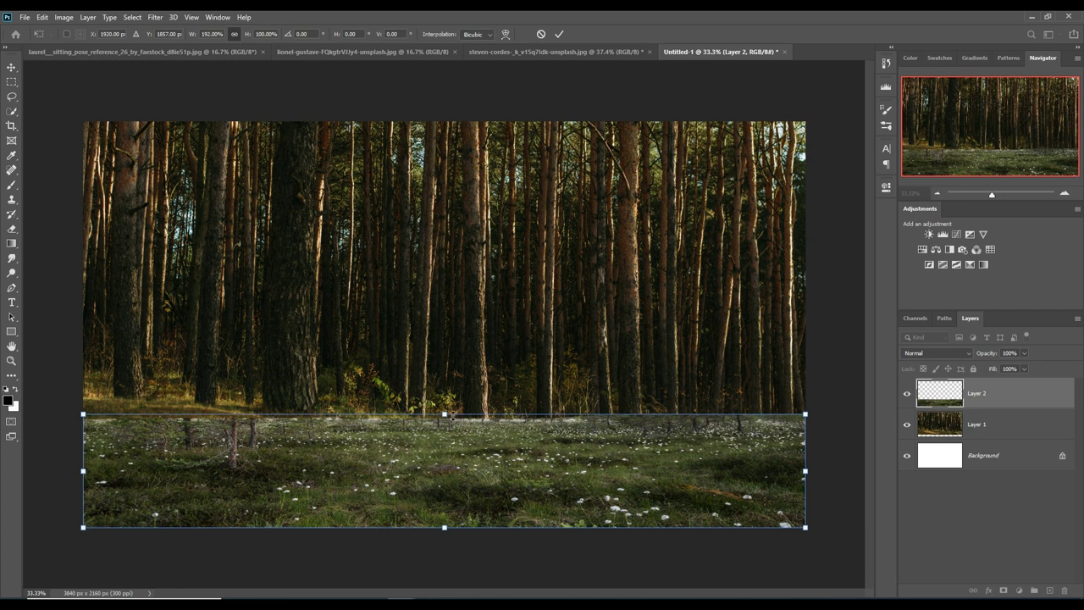
pyautogui.moveTo(453, 415); pyautogui.dragTo(454, 403)
# Commit the grass strip, add a layer mask, and set a black brush at 24% opacity
pyautogui.click(559, 34)
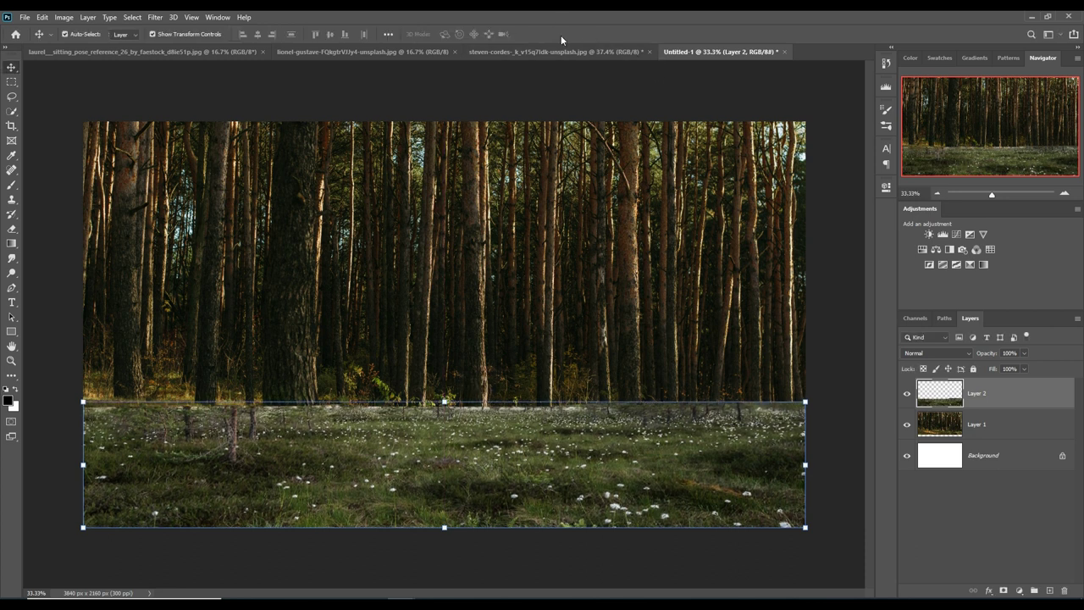
pyautogui.click(1006, 590)
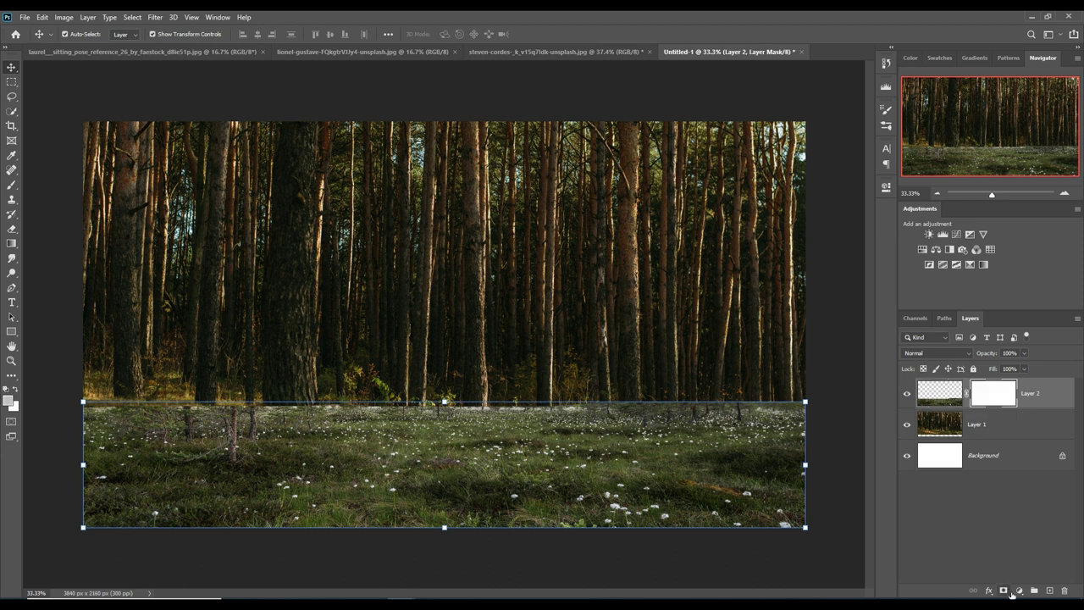
pyautogui.click(11, 187)
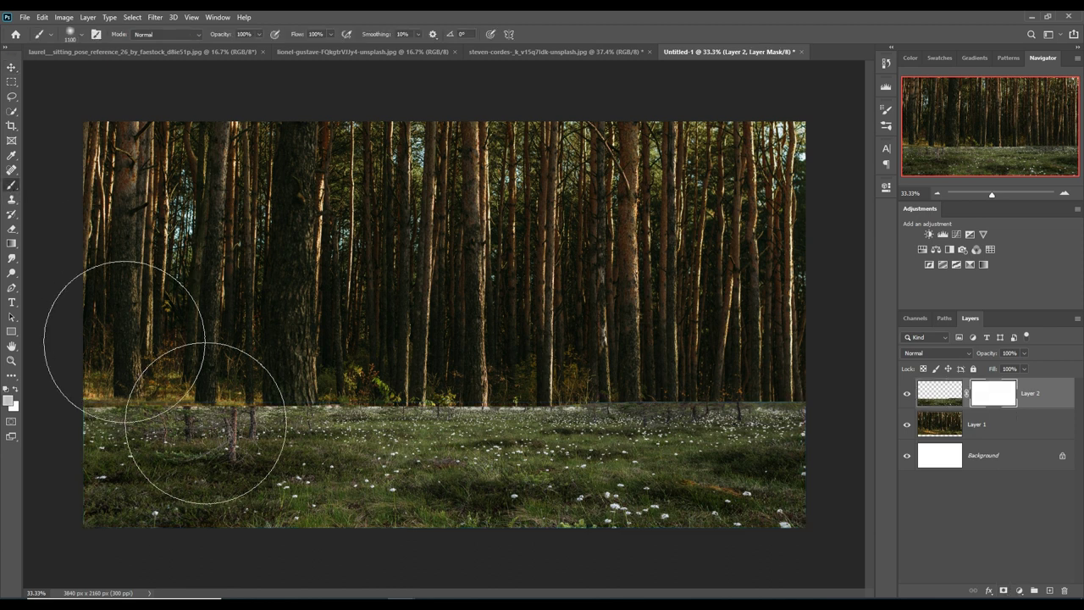
pyautogui.press('[')
pyautogui.press('[')
pyautogui.press('[')
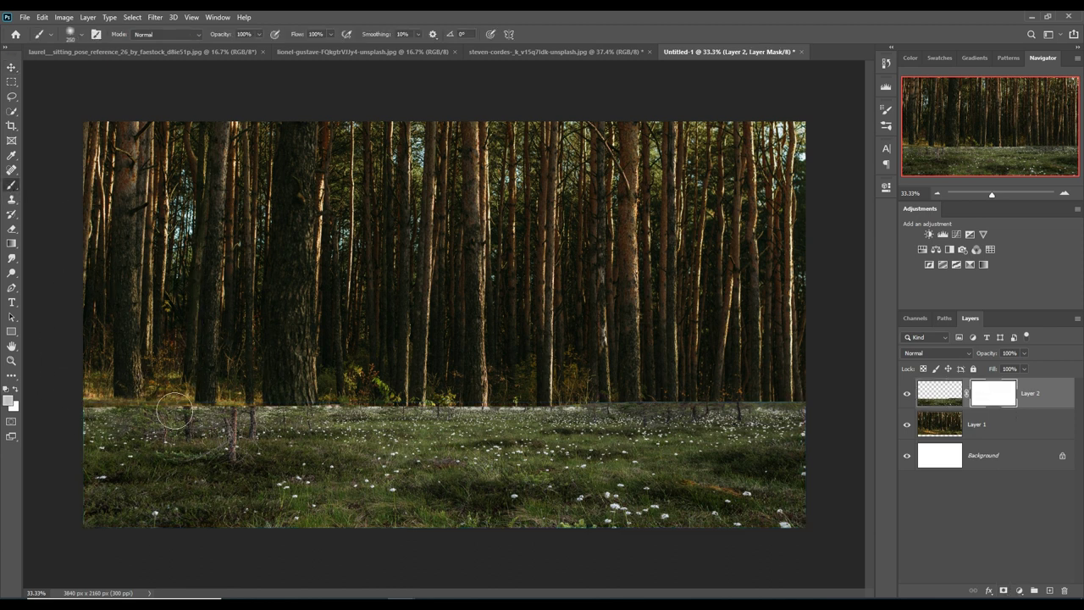
pyautogui.click(8, 403)
pyautogui.write('000000')
pyautogui.click(850, 301)
pyautogui.click(259, 34)
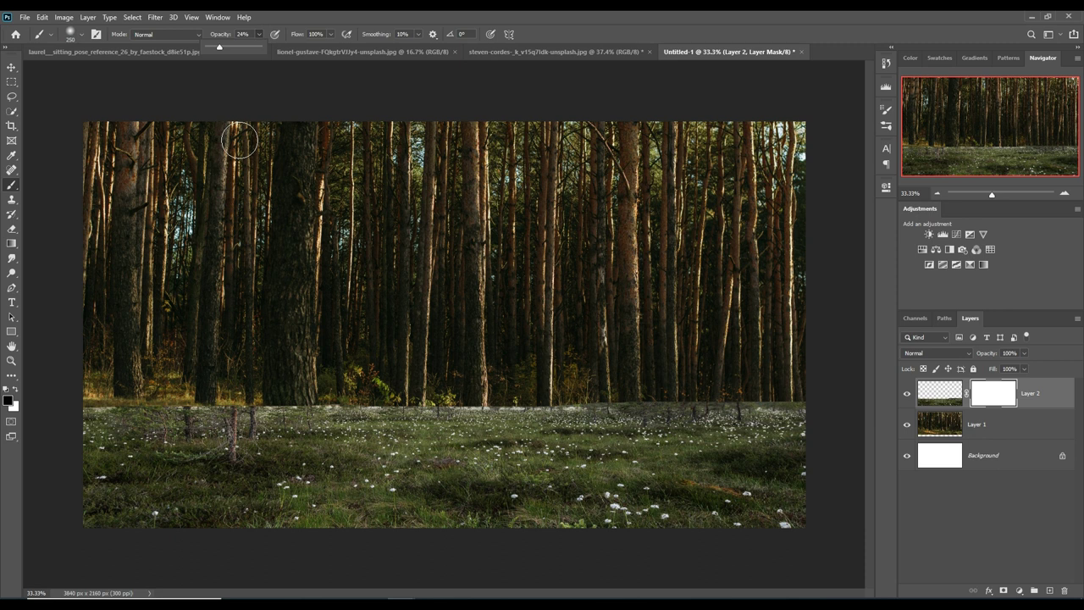
# Paint the mask along the horizon so tree trunk bases show through the grass
pyautogui.click(102, 422)
pyautogui.moveTo(130, 421)
pyautogui.mouseDown()
pyautogui.moveTo(270, 427)
pyautogui.moveTo(354, 450)
pyautogui.moveTo(296, 432)
pyautogui.moveTo(297, 416)
pyautogui.mouseUp()
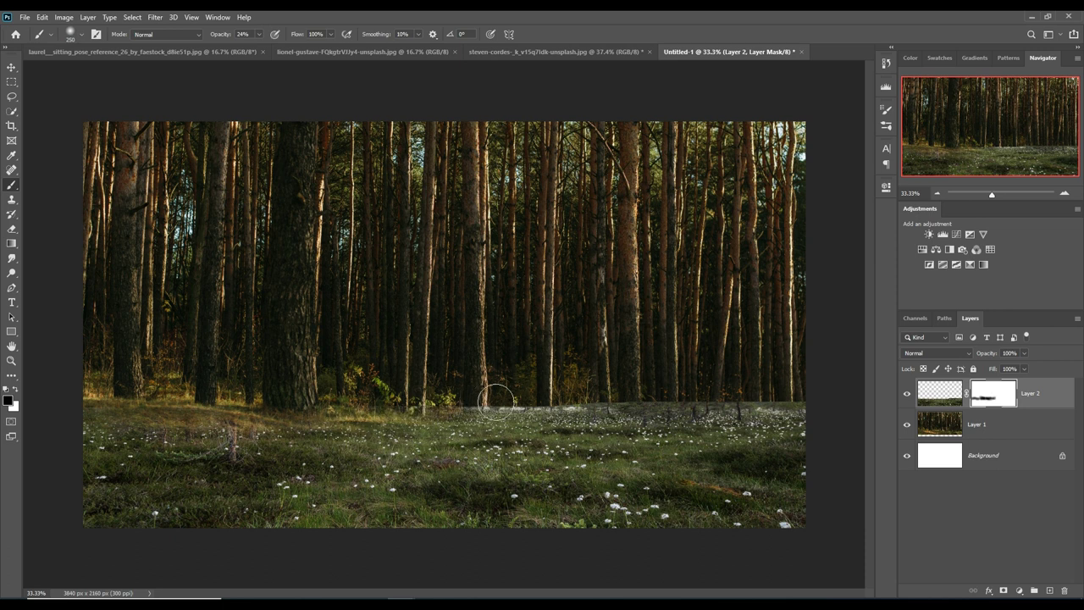
pyautogui.moveTo(492, 436)
pyautogui.mouseDown()
pyautogui.moveTo(585, 424)
pyautogui.moveTo(606, 445)
pyautogui.mouseUp()
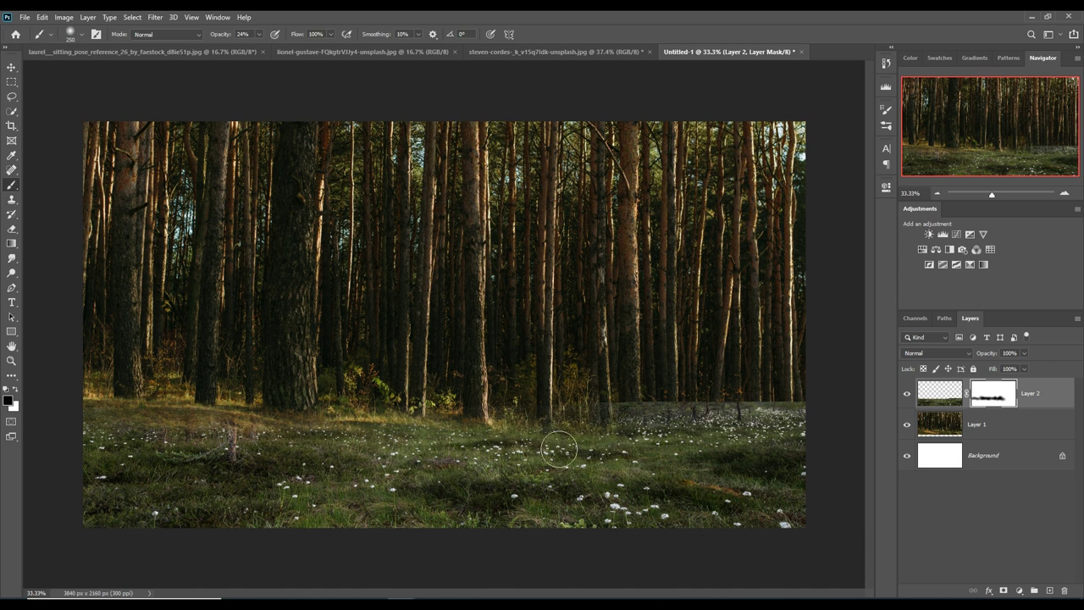
pyautogui.moveTo(629, 424); pyautogui.dragTo(815, 433)
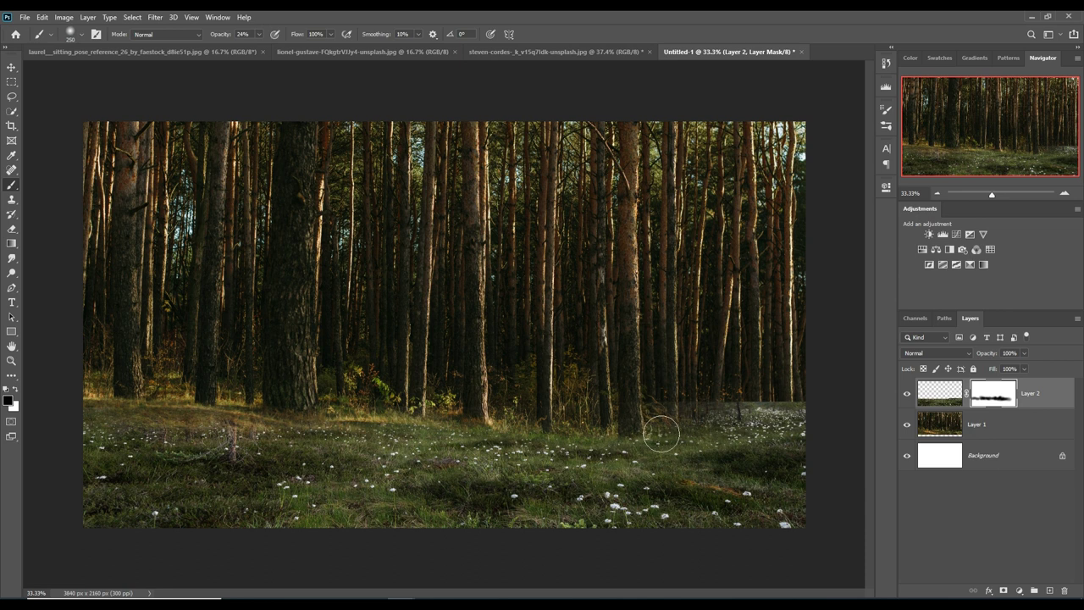
pyautogui.moveTo(756, 460)
pyautogui.mouseDown()
pyautogui.moveTo(709, 426)
pyautogui.moveTo(685, 430)
pyautogui.moveTo(864, 411)
pyautogui.moveTo(770, 407)
pyautogui.mouseUp()
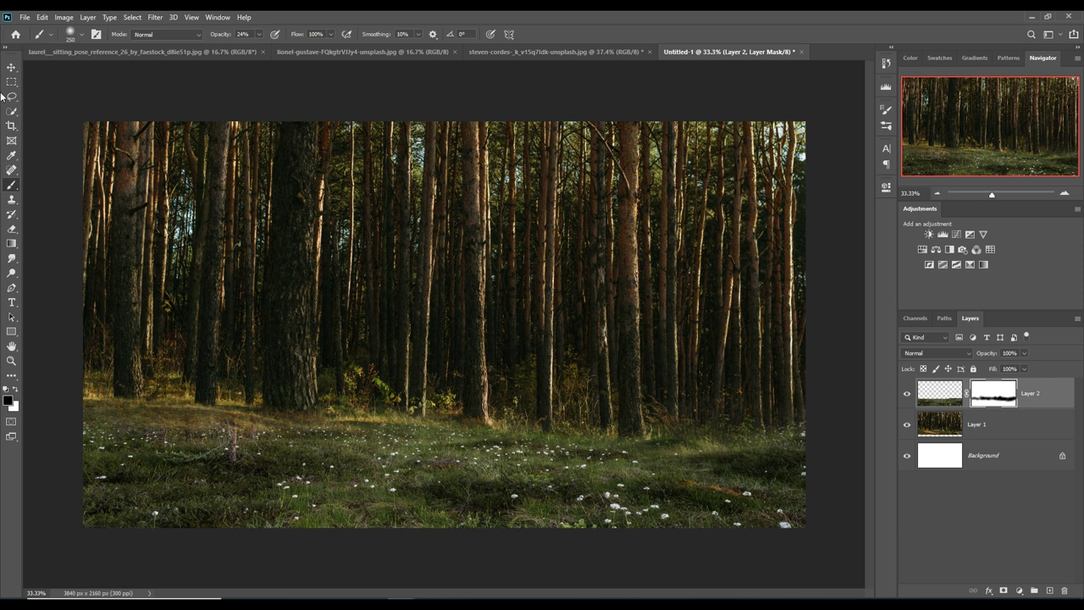
pyautogui.click(11, 67)
pyautogui.click(534, 53)
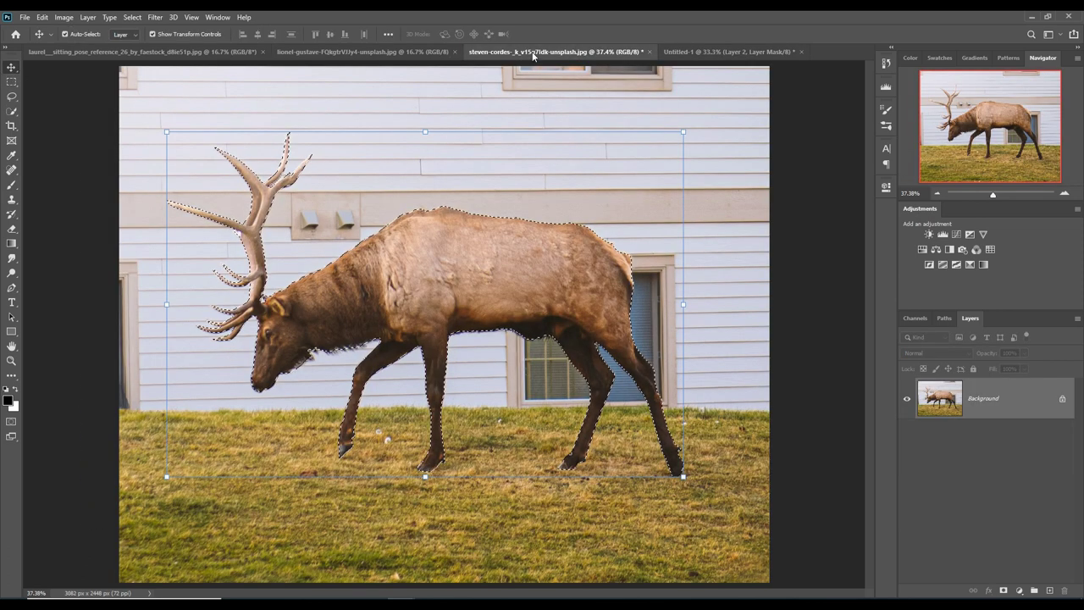
# Bring the elk in as Layer 3, scaled to about 71.76%, grazing on the meadow
pyautogui.moveTo(534, 53); pyautogui.dragTo(766, 136)
pyautogui.moveTo(982, 339); pyautogui.dragTo(580, 376)
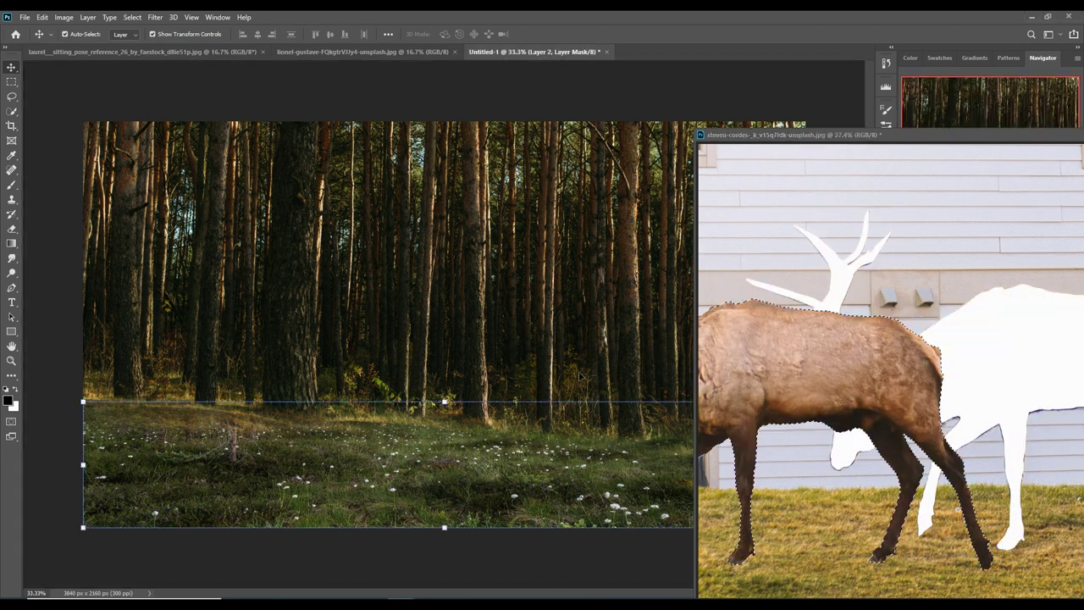
pyautogui.moveTo(974, 137); pyautogui.dragTo(824, 320)
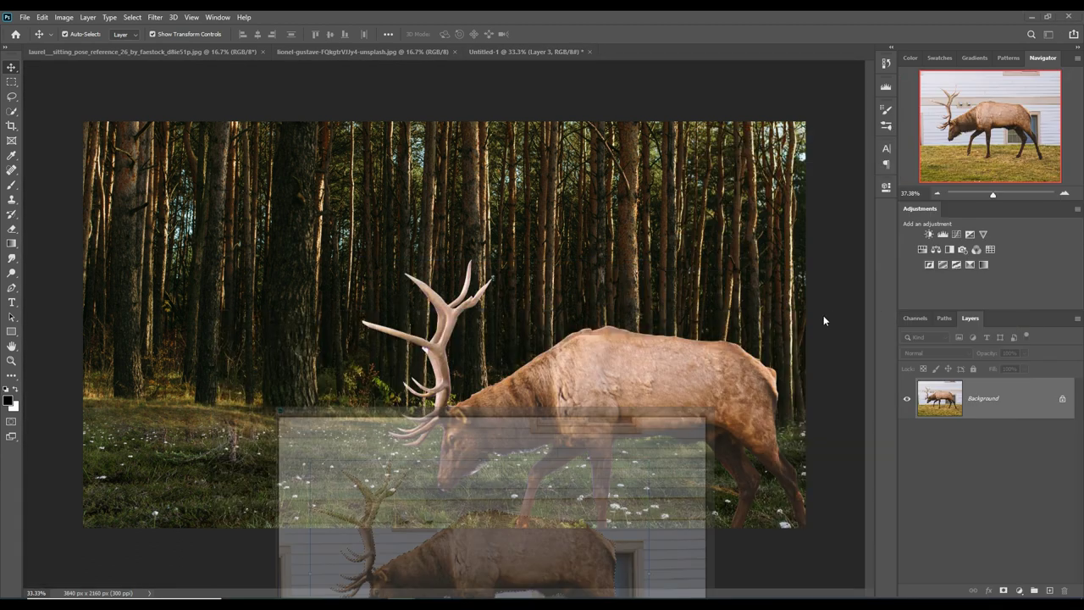
pyautogui.hotkey('ctrl', 't')
pyautogui.moveTo(358, 260); pyautogui.dragTo(424, 339)
pyautogui.moveTo(594, 450)
pyautogui.mouseDown()
pyautogui.moveTo(600, 369)
pyautogui.moveTo(605, 395)
pyautogui.mouseUp()
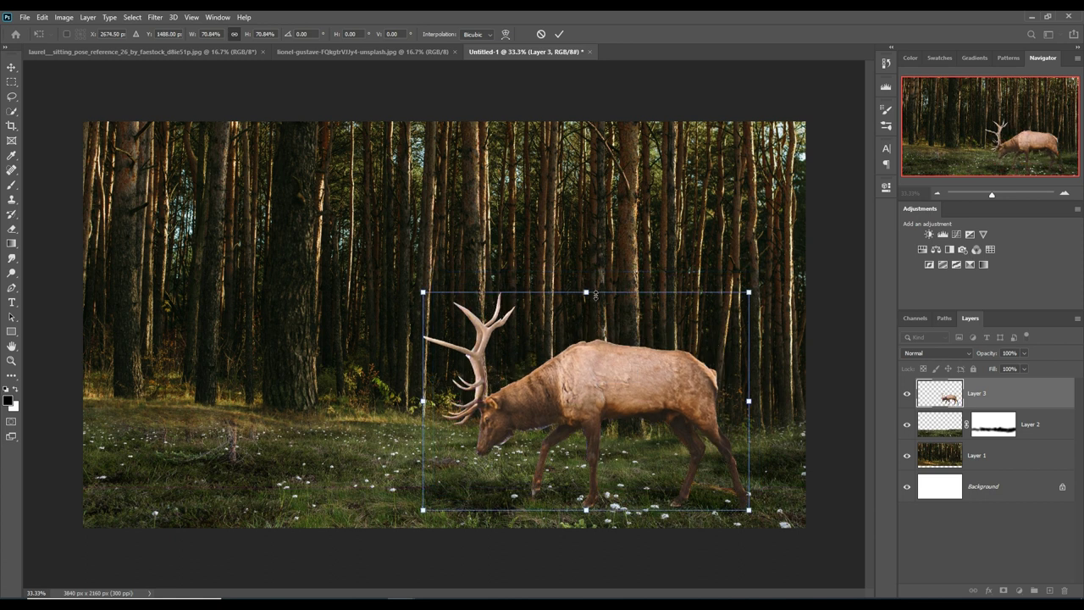
pyautogui.moveTo(596, 295); pyautogui.dragTo(596, 293)
pyautogui.moveTo(586, 407); pyautogui.dragTo(572, 400)
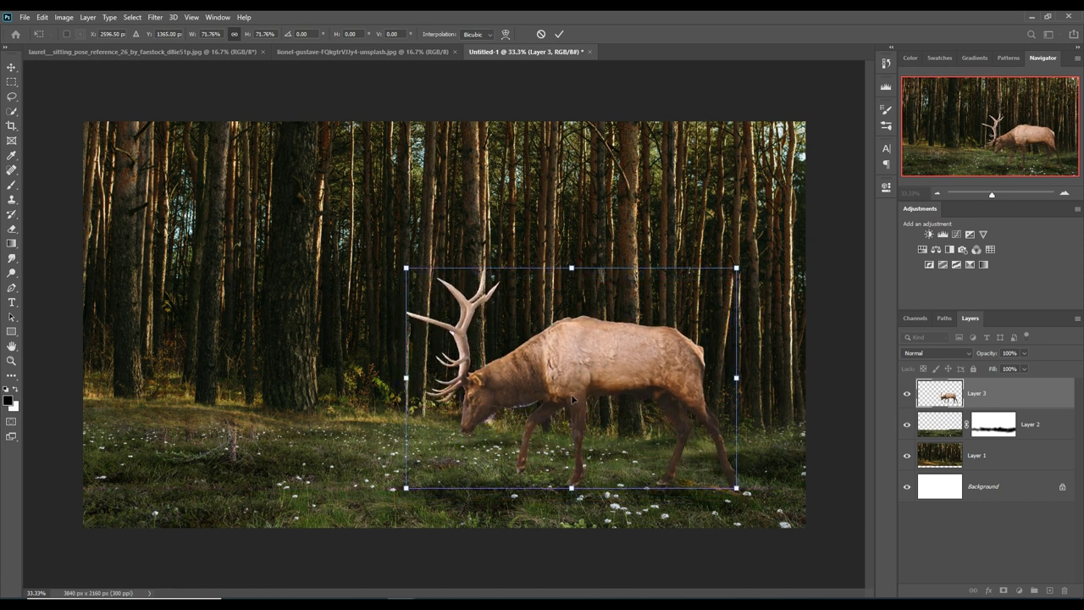
pyautogui.click(559, 35)
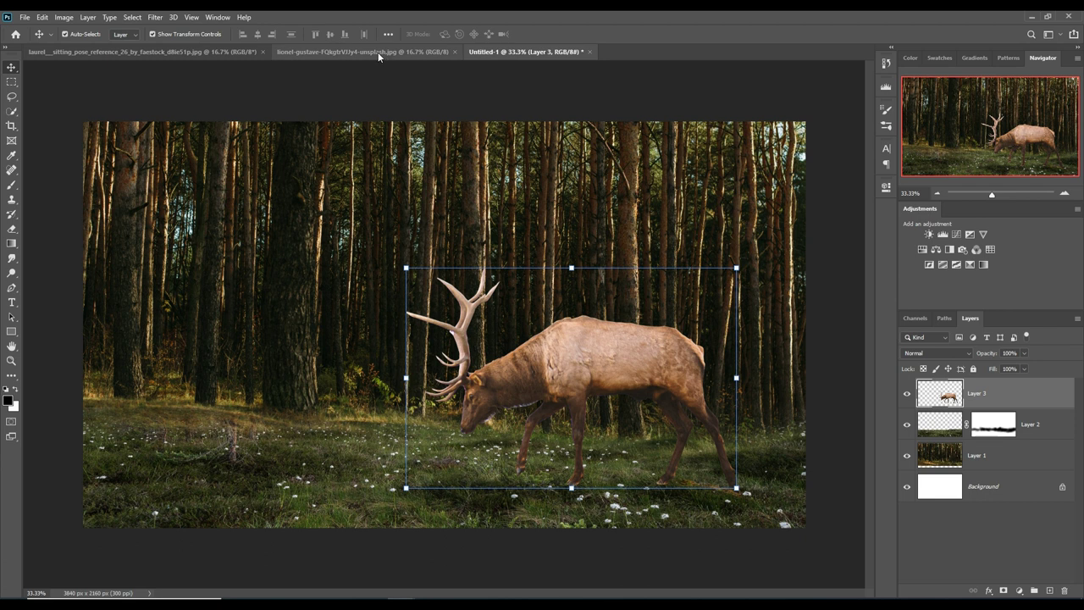
# Quick Select the rock and move it into the forest composite
pyautogui.click(196, 52)
pyautogui.click(360, 51)
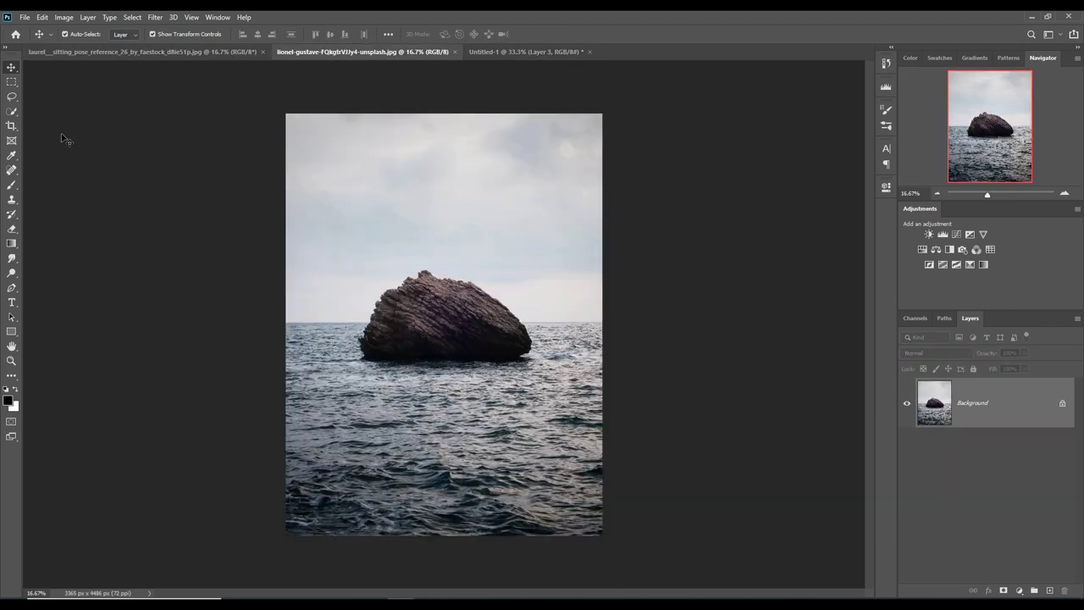
pyautogui.click(12, 113)
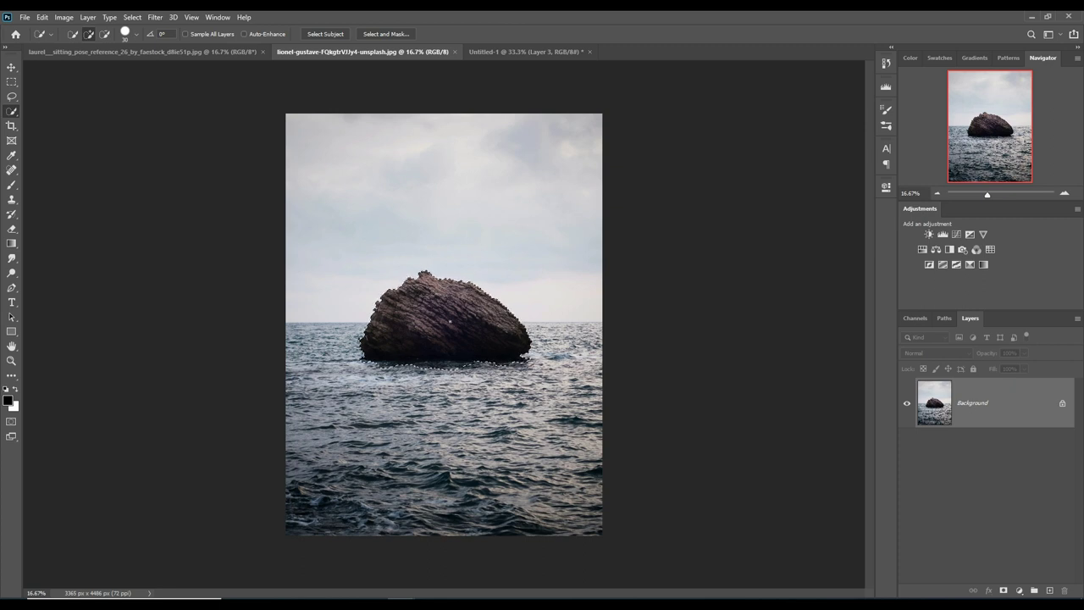
pyautogui.press('v')
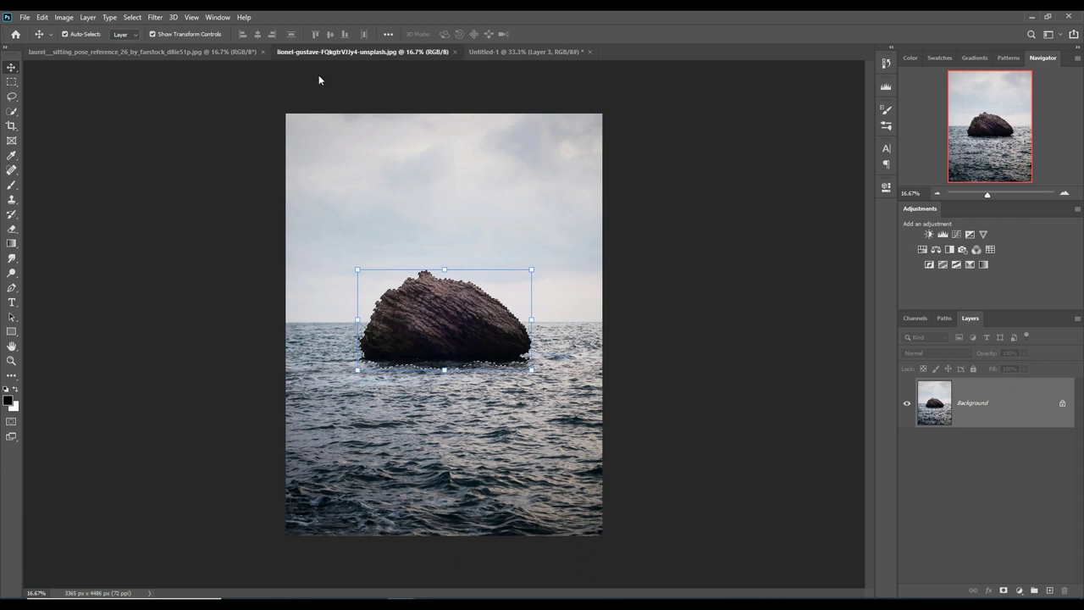
pyautogui.moveTo(364, 52); pyautogui.dragTo(320, 95)
pyautogui.click(321, 52)
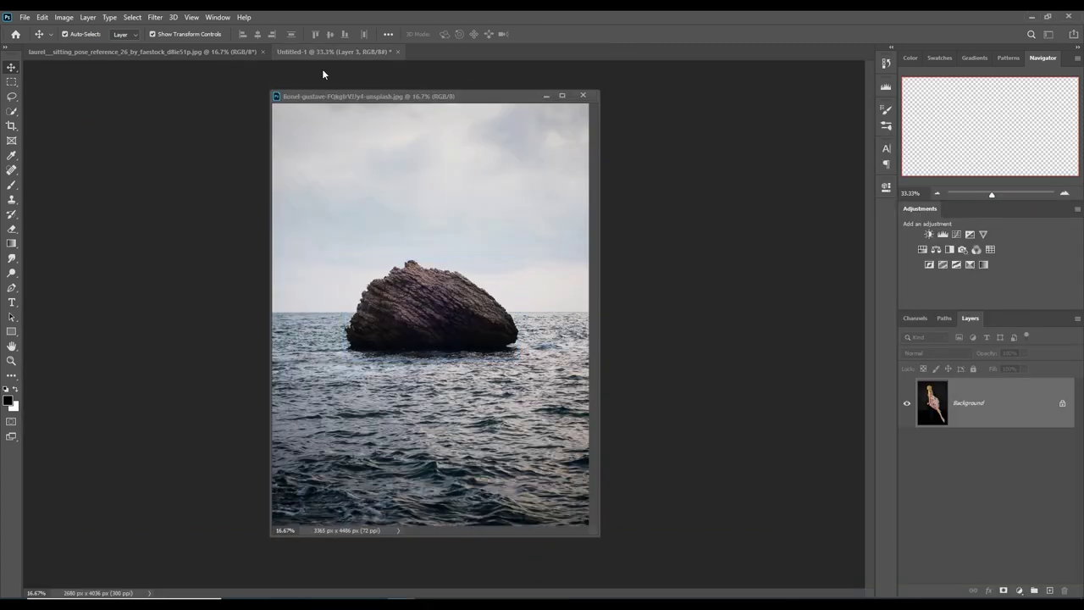
pyautogui.moveTo(429, 307)
pyautogui.mouseDown()
pyautogui.moveTo(261, 342)
pyautogui.moveTo(208, 386)
pyautogui.mouseUp()
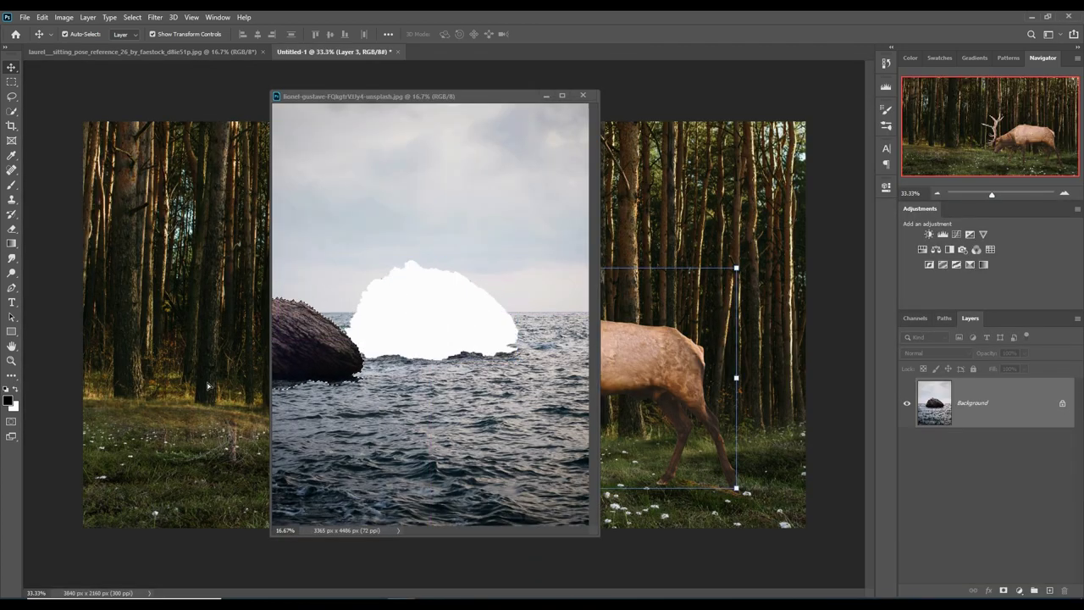
pyautogui.click(545, 96)
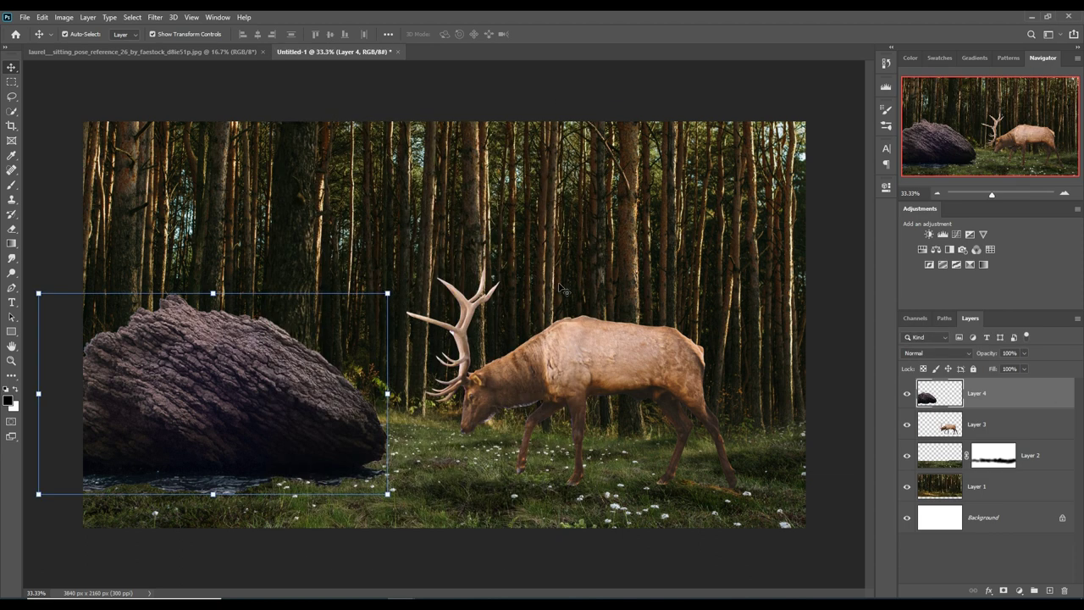
# Shrink the rock and place it on the meadow left of the elk
pyautogui.moveTo(391, 299); pyautogui.dragTo(259, 367)
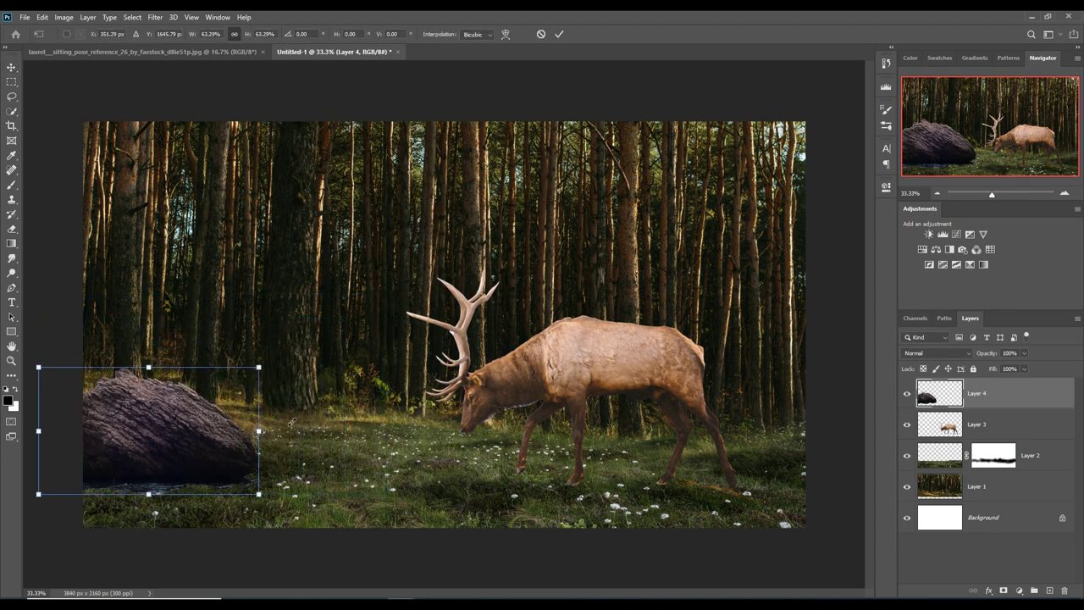
pyautogui.moveTo(148, 430); pyautogui.dragTo(288, 438)
pyautogui.moveTo(395, 380); pyautogui.dragTo(394, 386)
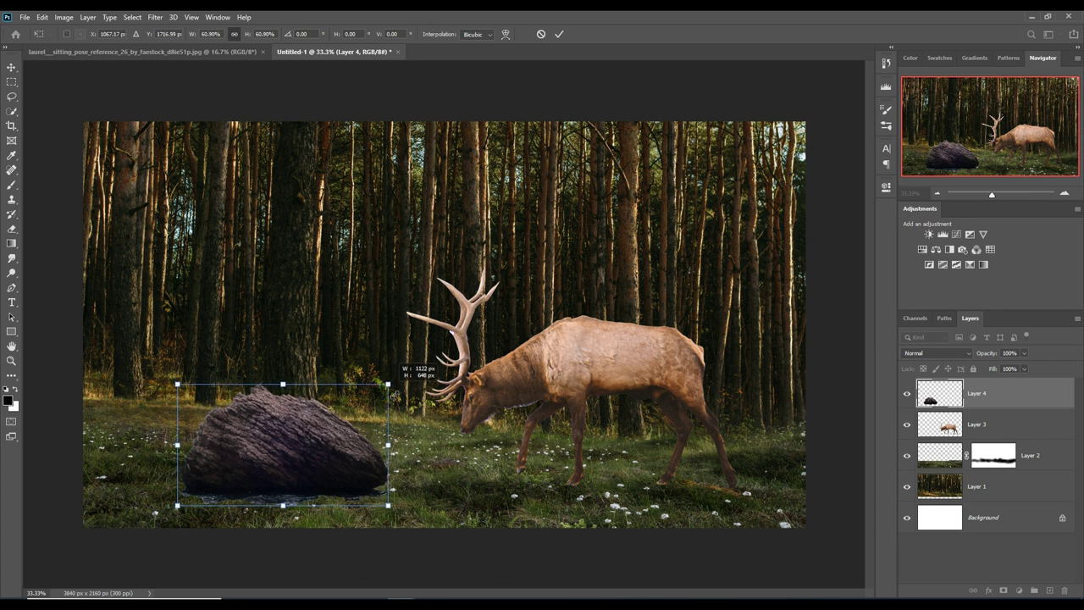
pyautogui.moveTo(284, 468); pyautogui.dragTo(298, 459)
pyautogui.click(557, 34)
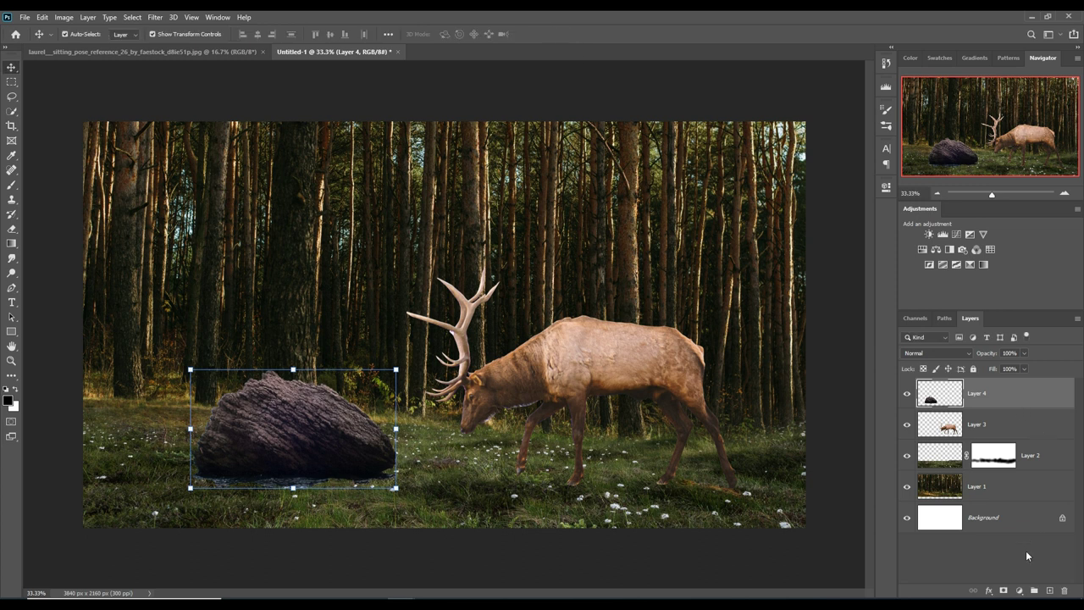
# Add a layer mask to the rock and brush its base into the grass
pyautogui.click(1003, 591)
pyautogui.click(12, 186)
pyautogui.moveTo(236, 504); pyautogui.dragTo(264, 521)
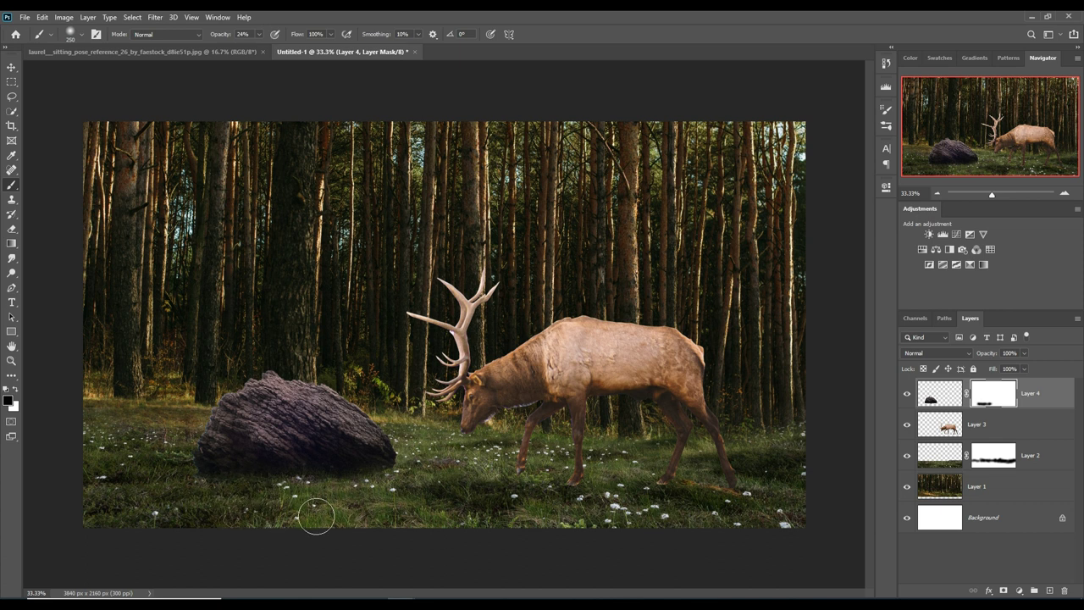
pyautogui.click(11, 67)
# Use Select > Subject to select the seated woman in the laurel reference photo
pyautogui.hotkey('ctrl', 'Tab')
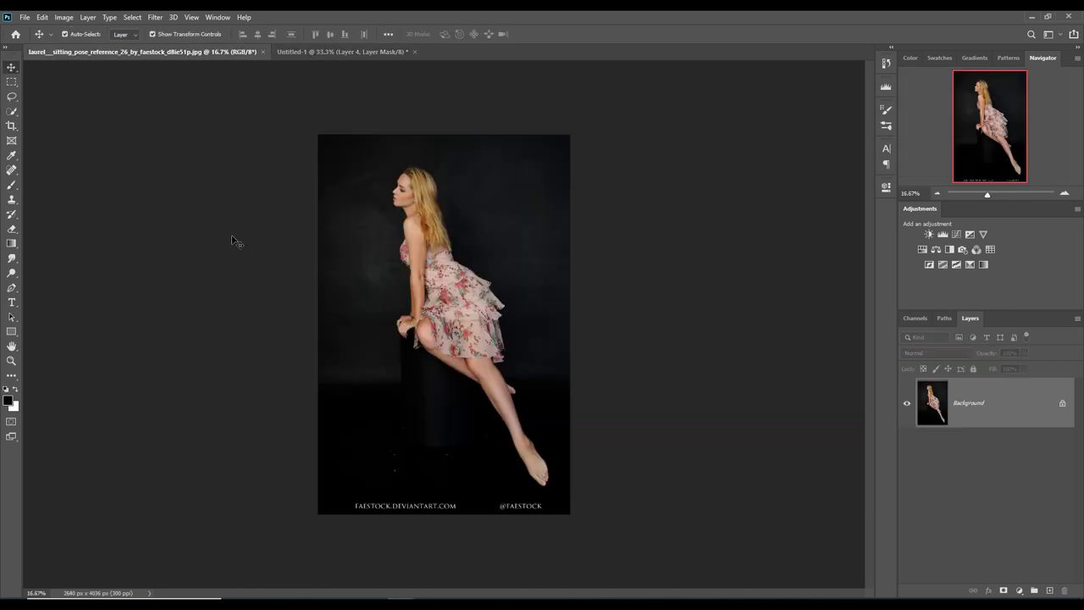
pyautogui.click(133, 17)
pyautogui.click(144, 151)
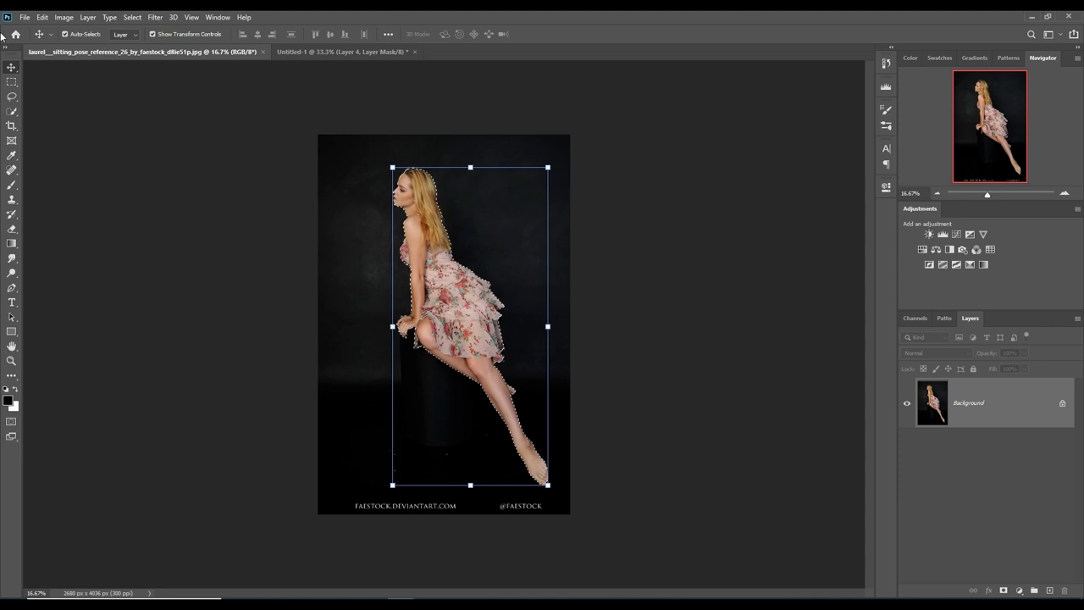
# Bring the selected woman into the composite and shrink her onto the rock
pyautogui.moveTo(134, 53); pyautogui.dragTo(799, 127)
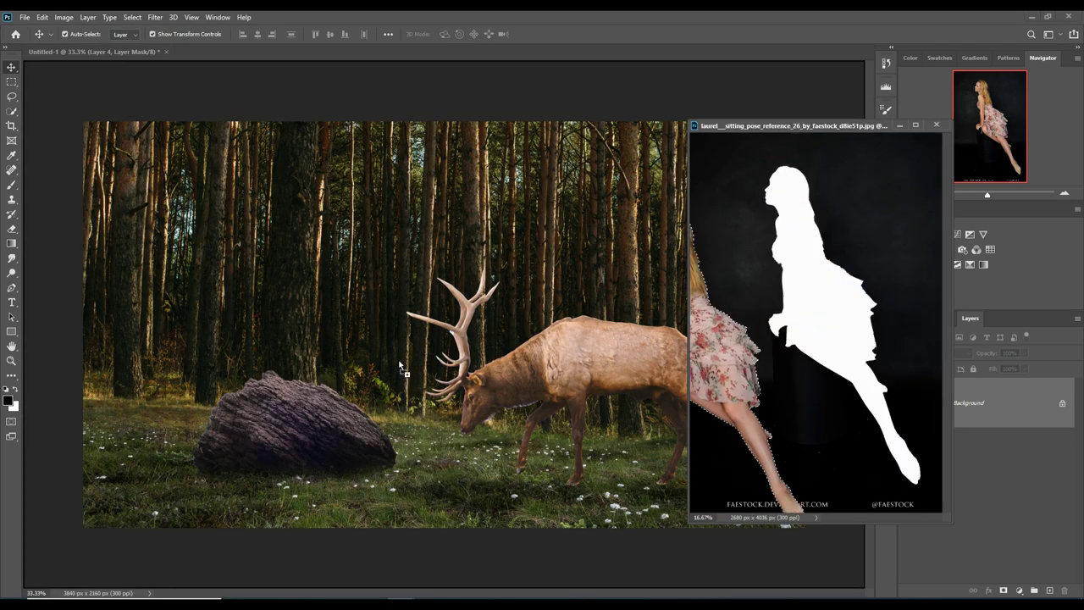
pyautogui.moveTo(830, 318); pyautogui.dragTo(404, 371)
pyautogui.click(896, 126)
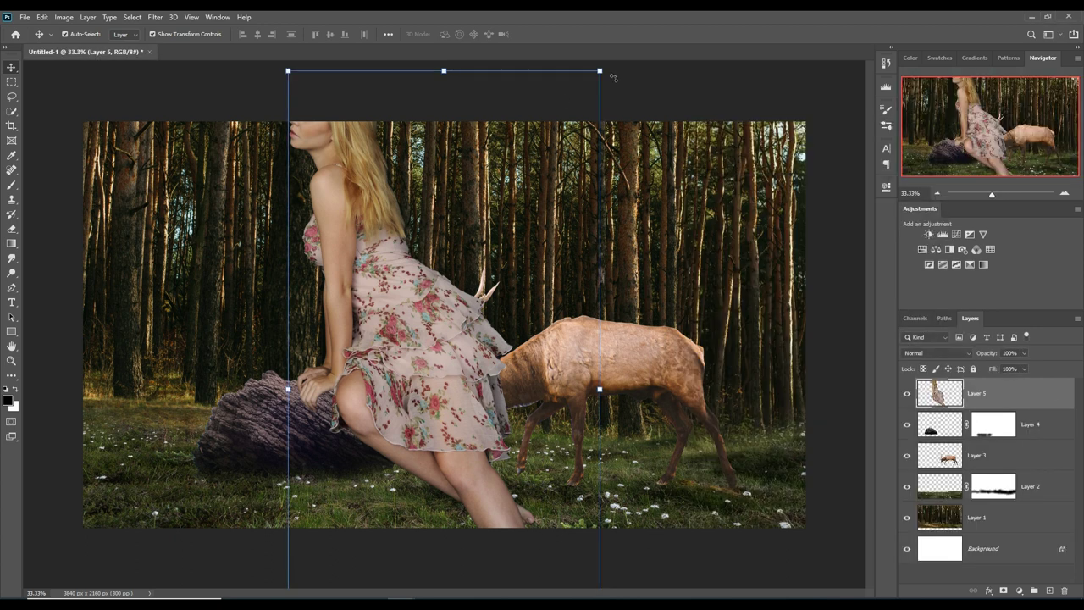
pyautogui.moveTo(600, 72); pyautogui.dragTo(469, 331)
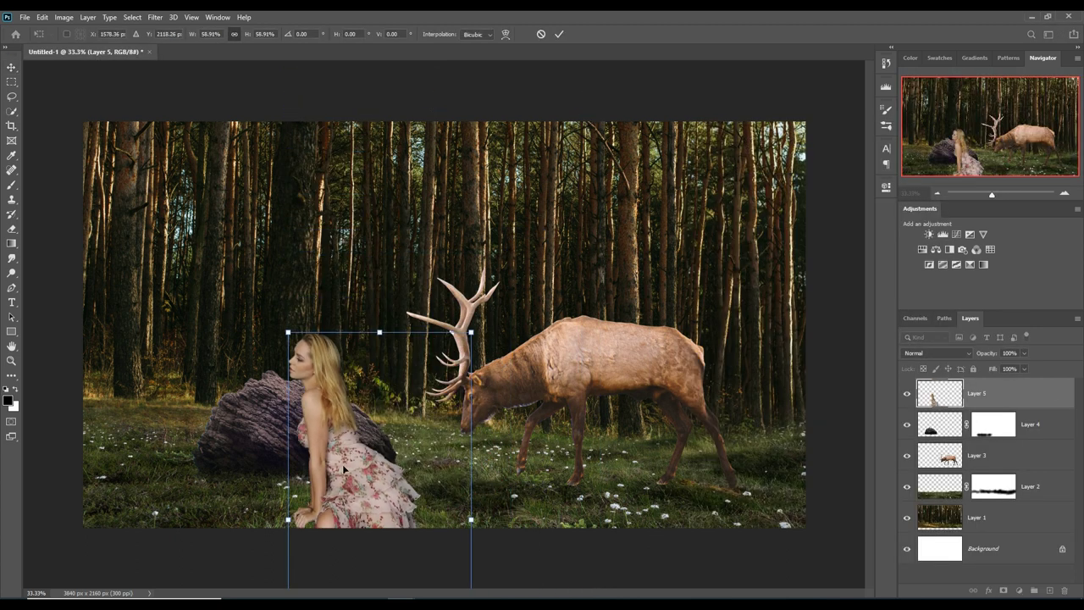
pyautogui.moveTo(382, 441); pyautogui.dragTo(316, 290)
pyautogui.moveTo(404, 180); pyautogui.dragTo(346, 302)
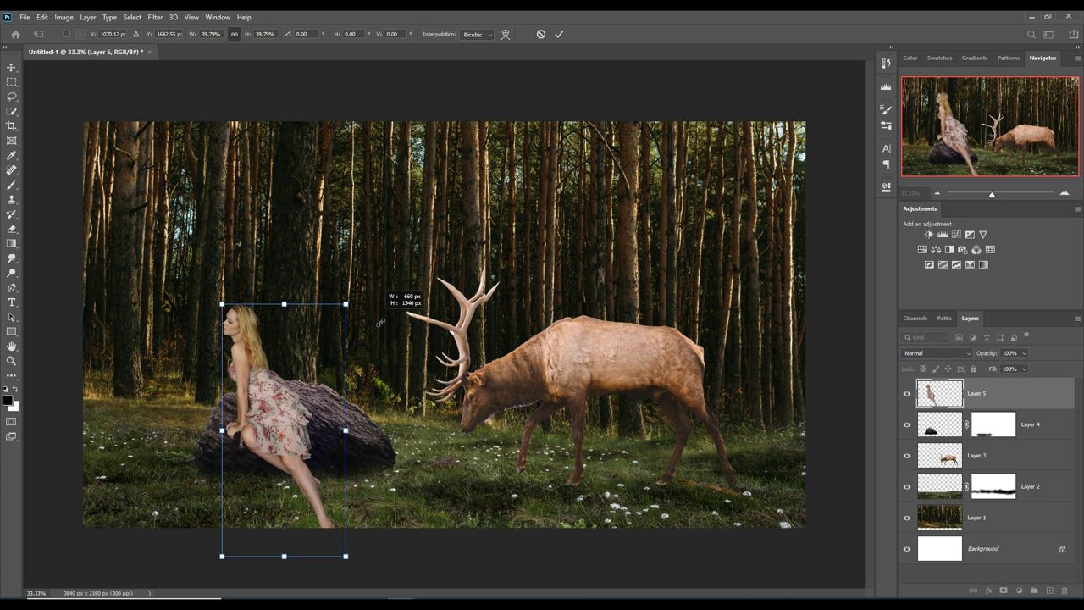
pyautogui.moveTo(253, 420); pyautogui.dragTo(288, 392)
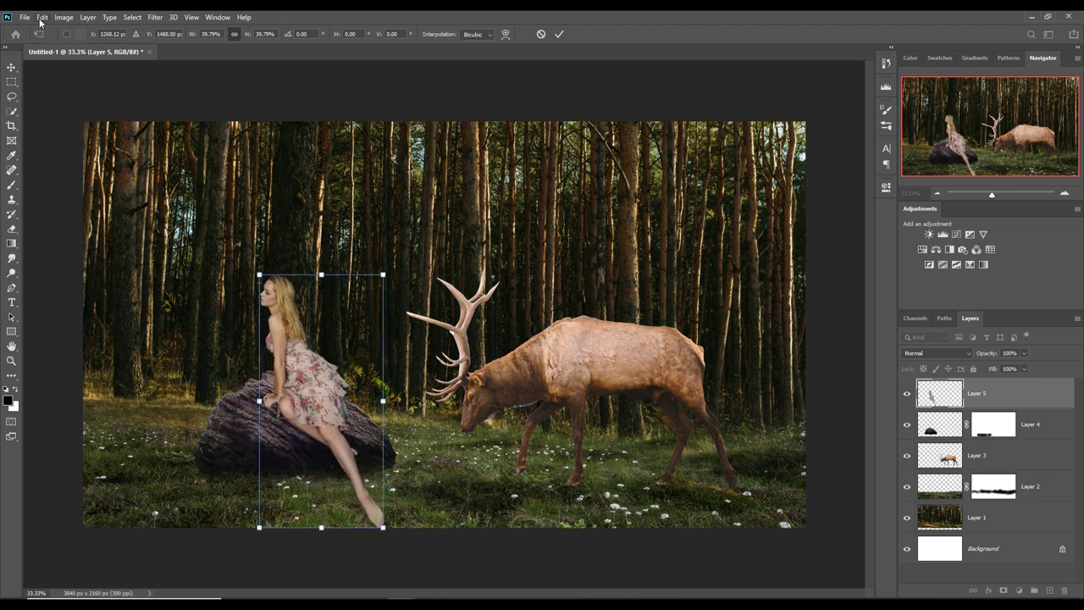
# Flip the woman horizontally to face the elk, scale to about 23.94%, and commit
pyautogui.click(41, 17)
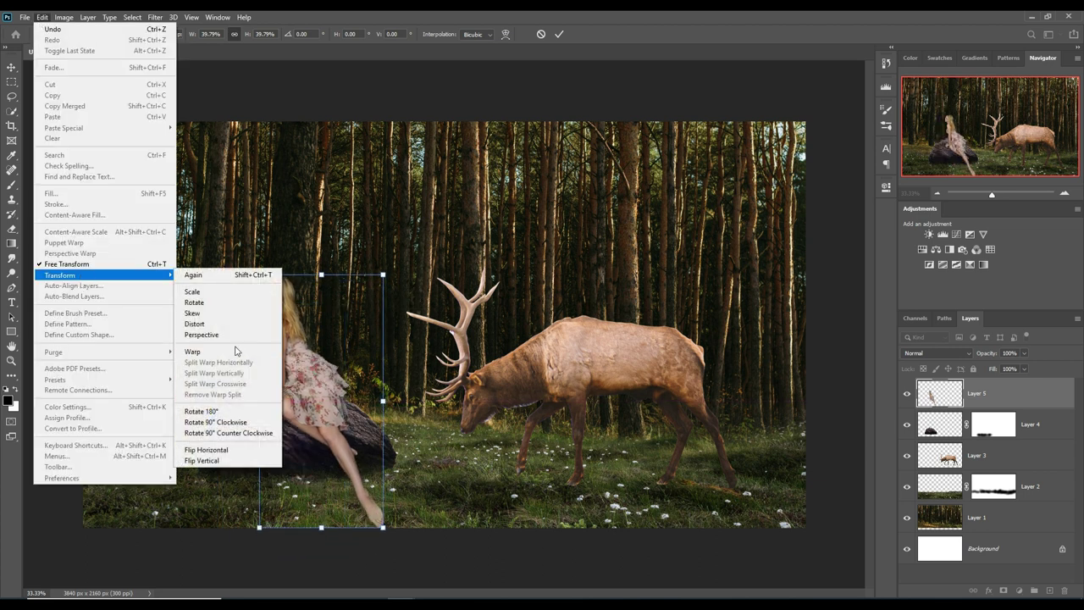
pyautogui.moveTo(59, 276)
pyautogui.click(227, 448)
pyautogui.moveTo(383, 275); pyautogui.dragTo(326, 389)
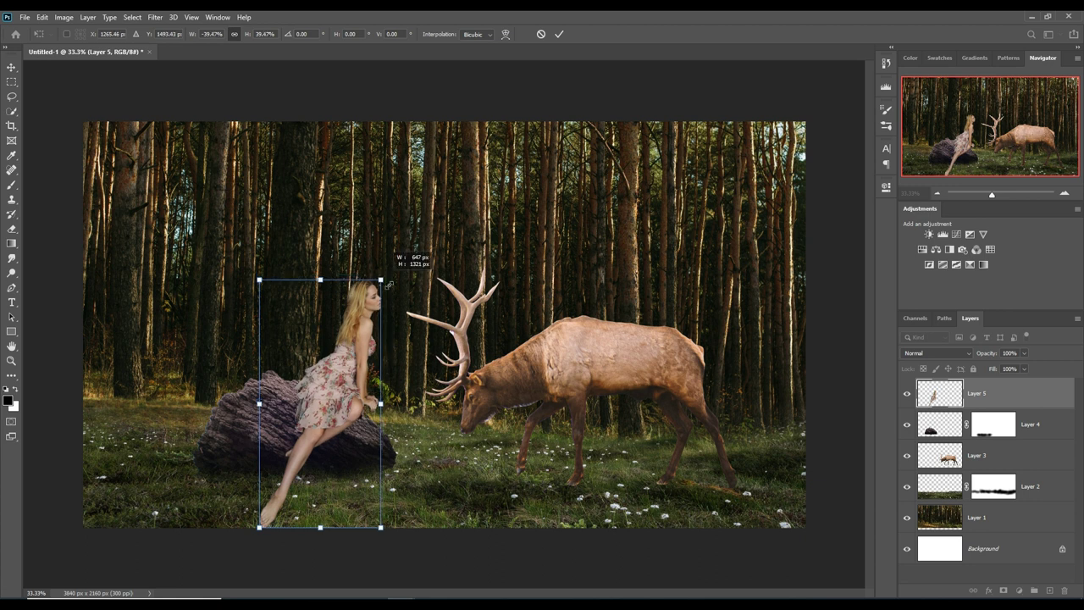
pyautogui.moveTo(306, 458)
pyautogui.mouseDown()
pyautogui.moveTo(341, 413)
pyautogui.moveTo(329, 428)
pyautogui.mouseUp()
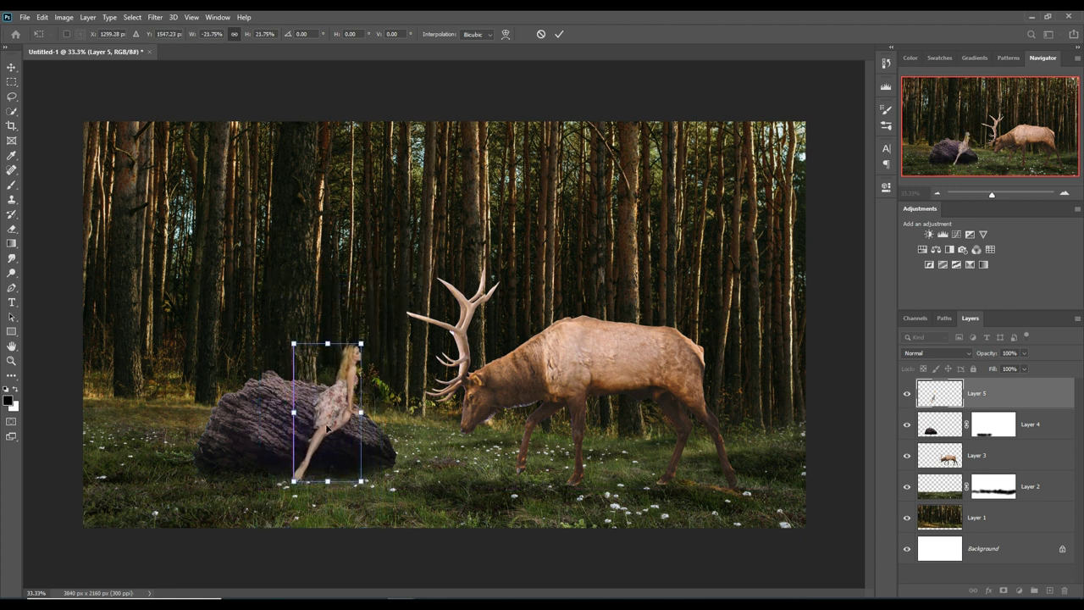
pyautogui.moveTo(364, 342); pyautogui.dragTo(386, 339)
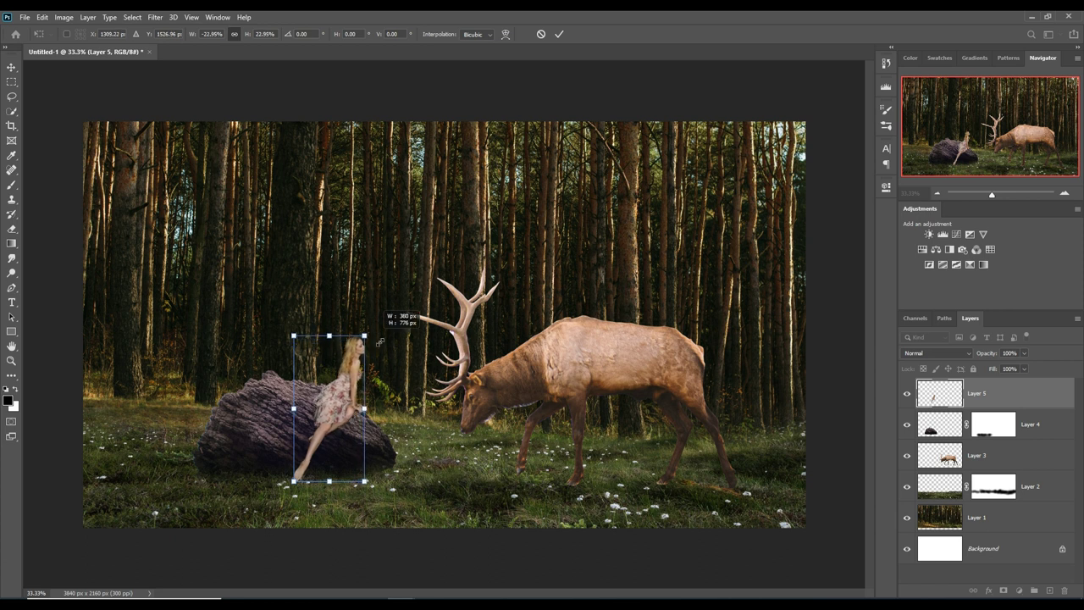
pyautogui.moveTo(355, 417); pyautogui.dragTo(350, 419)
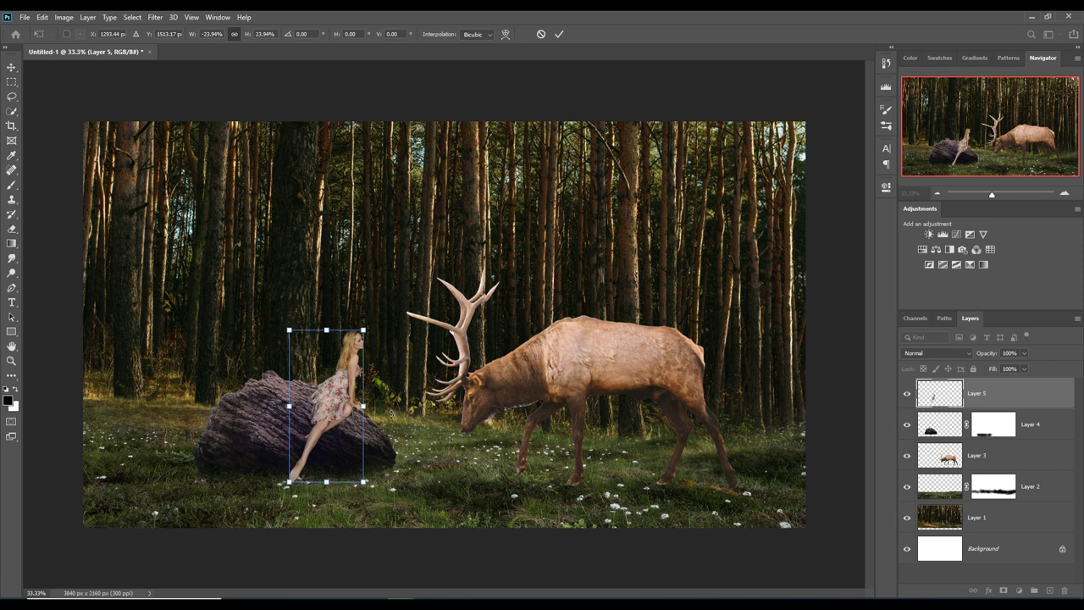
pyautogui.click(11, 67)
pyautogui.hotkey('ctrl', '+')
pyautogui.hotkey('ctrl', '+')
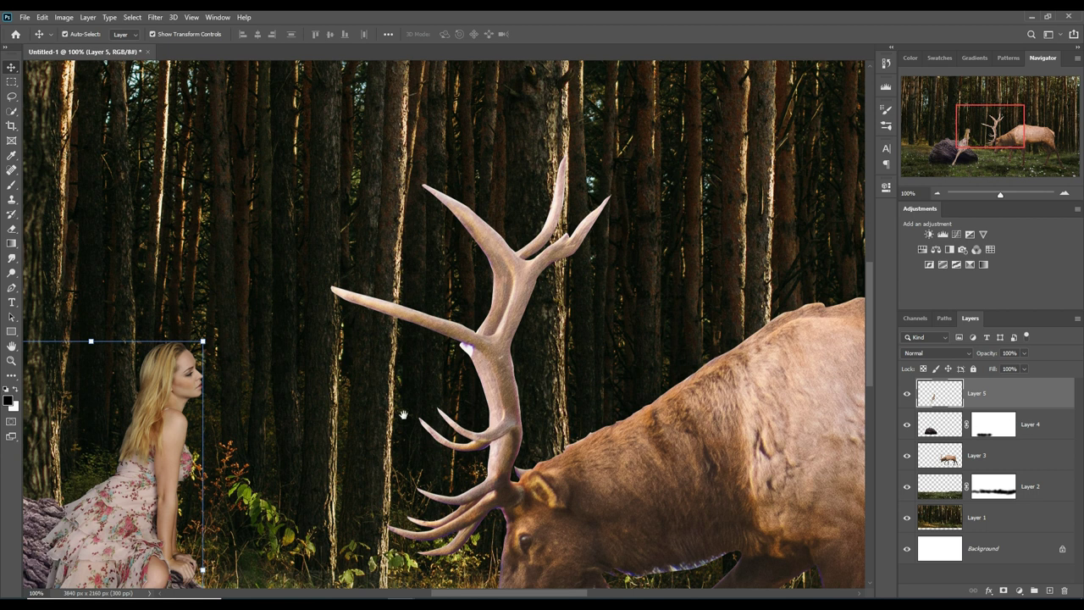
# On Layer 3, use Select Subject to select the elk, then open Select and Mask
pyautogui.moveTo(395, 428); pyautogui.dragTo(433, 299)
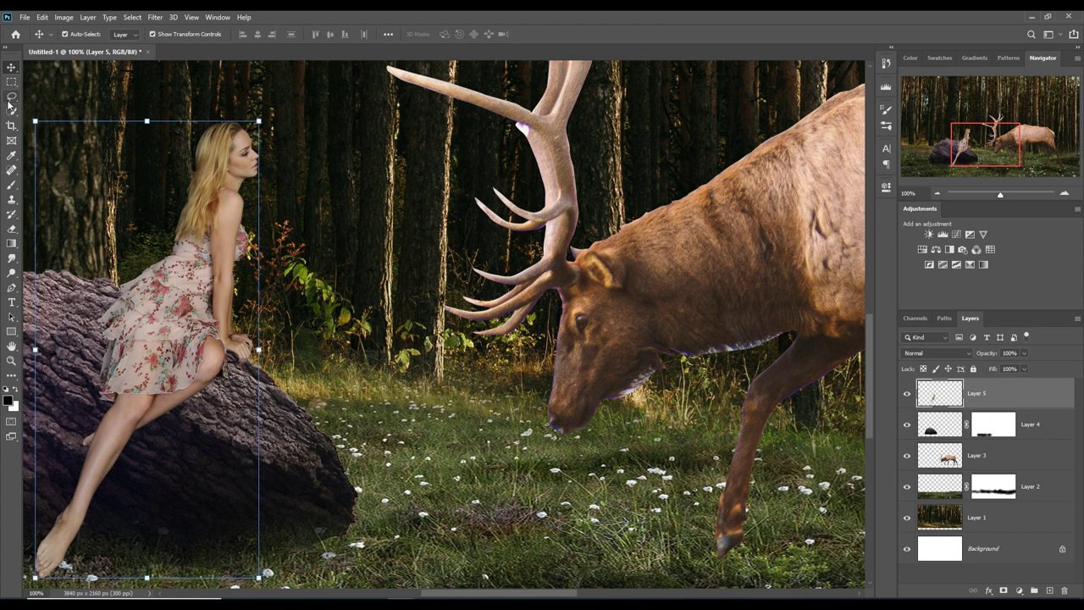
pyautogui.press('w')
pyautogui.hotkey('ctrl', '-')
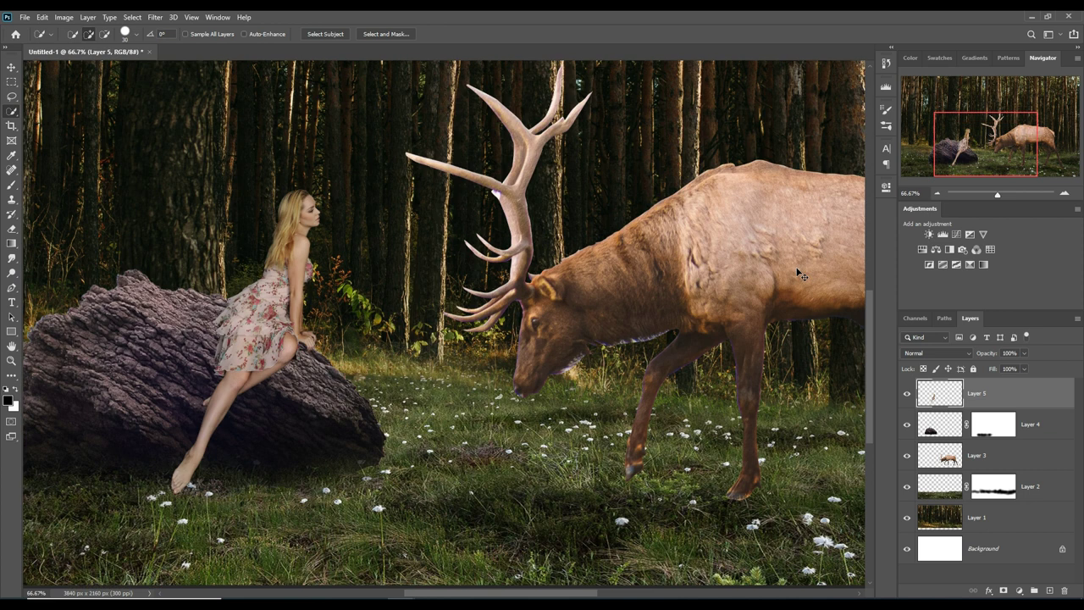
pyautogui.hotkey('ctrl', '-')
pyautogui.click(938, 455)
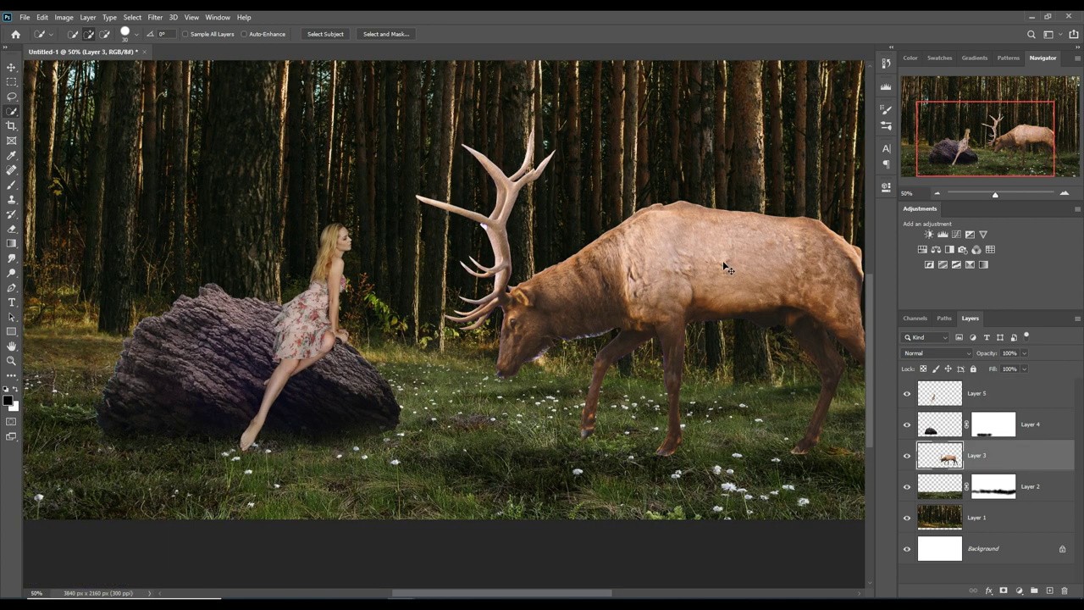
pyautogui.hotkey('ctrl', '-')
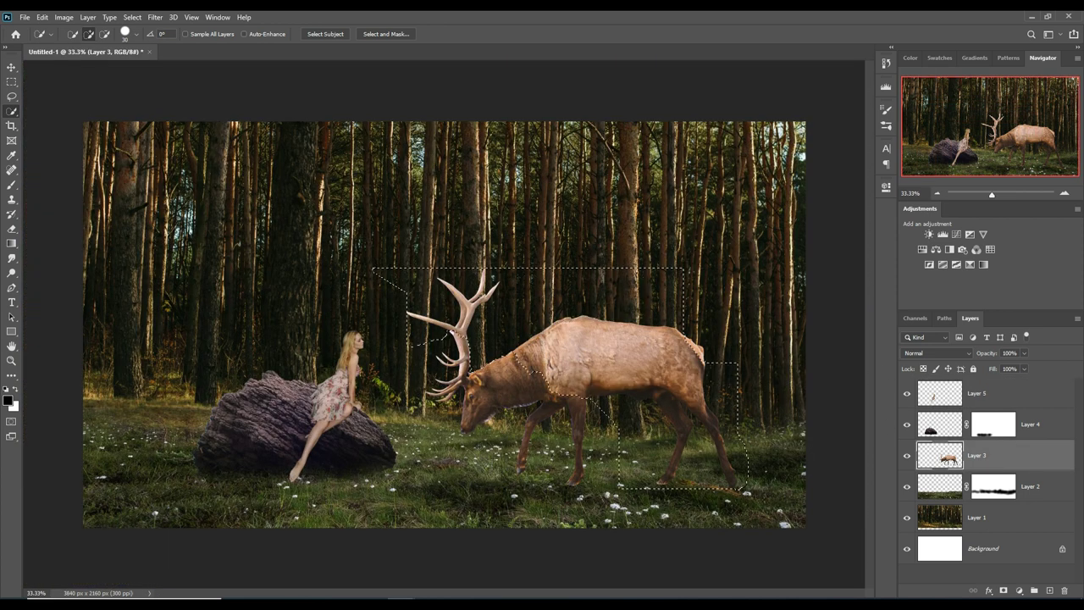
pyautogui.hotkey('ctrl', 'a')
pyautogui.click(326, 34)
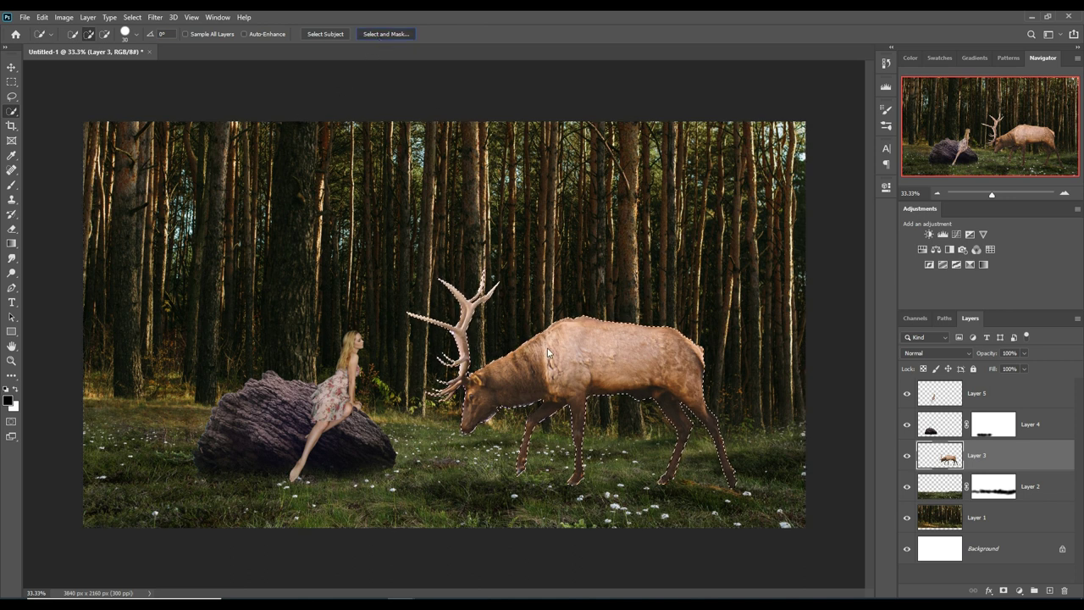
pyautogui.hotkey('alt', 'ctrl', 'r')
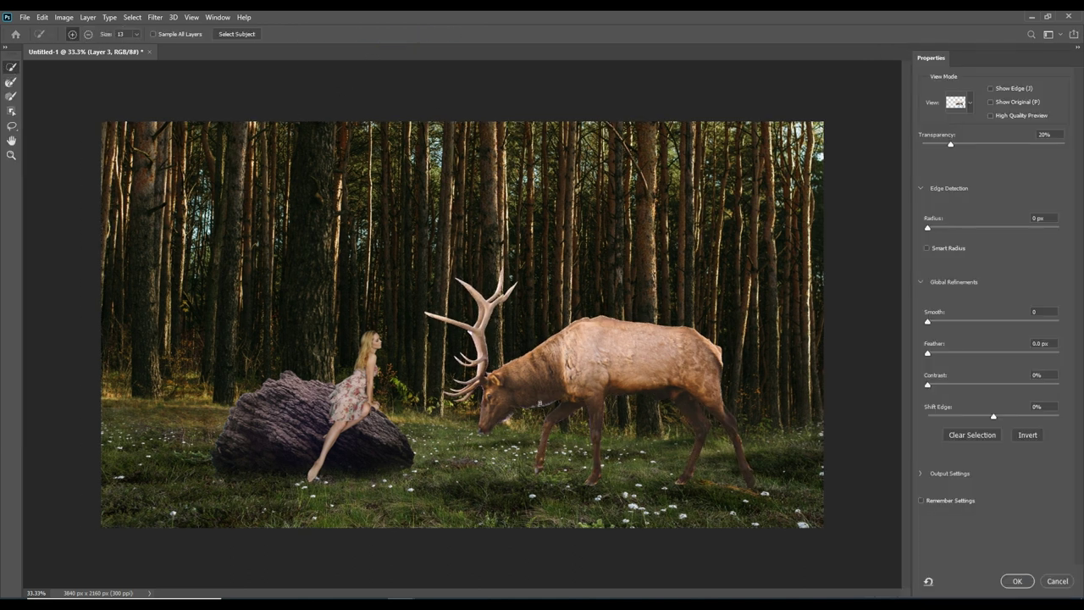
# Refine the elk's edges in Select and Mask with an enlarged Refine Edge Brush
pyautogui.hotkey('ctrl', '1')
pyautogui.moveTo(696, 451); pyautogui.dragTo(488, 252)
pyautogui.press(']')
pyautogui.press(']')
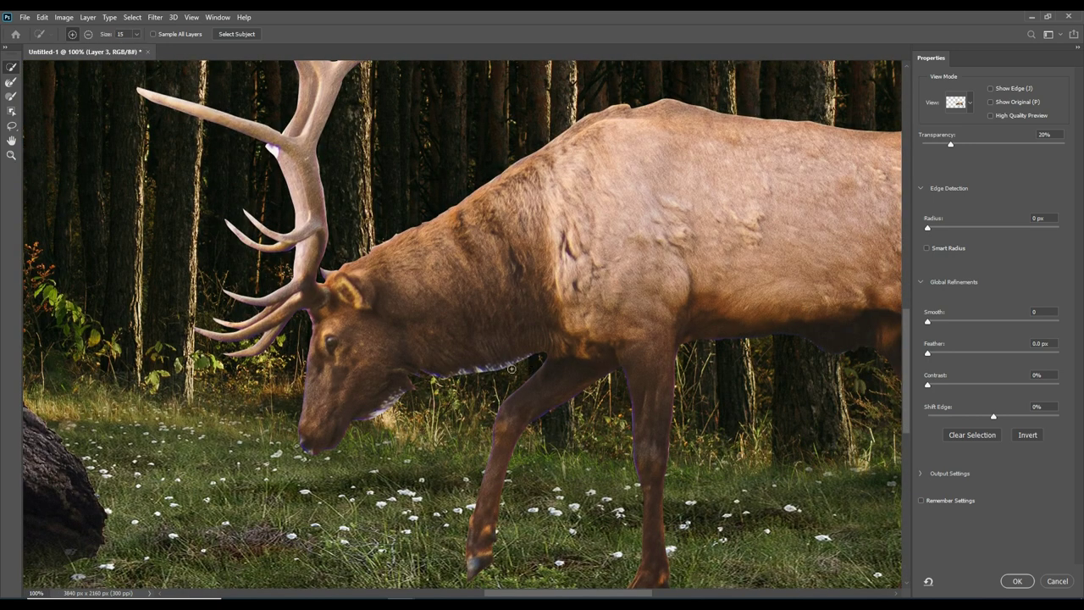
pyautogui.press(']')
pyautogui.press(']')
pyautogui.press(']')
pyautogui.click(11, 82)
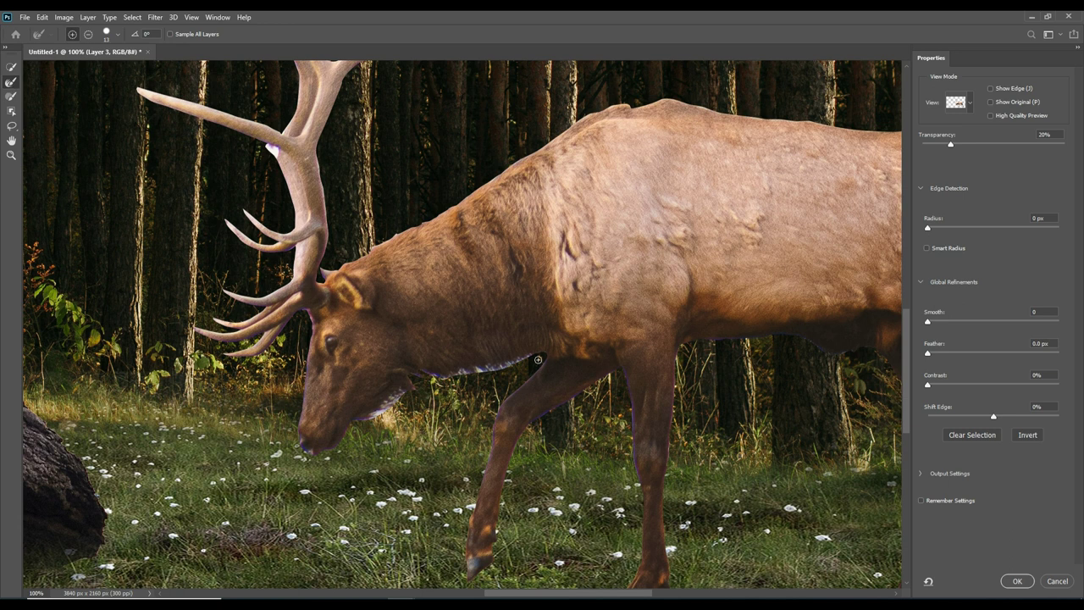
pyautogui.press(']')
pyautogui.press(']')
# Output the elk as a new layer with layer mask, with Decontaminate Colors ticked
pyautogui.click(919, 476)
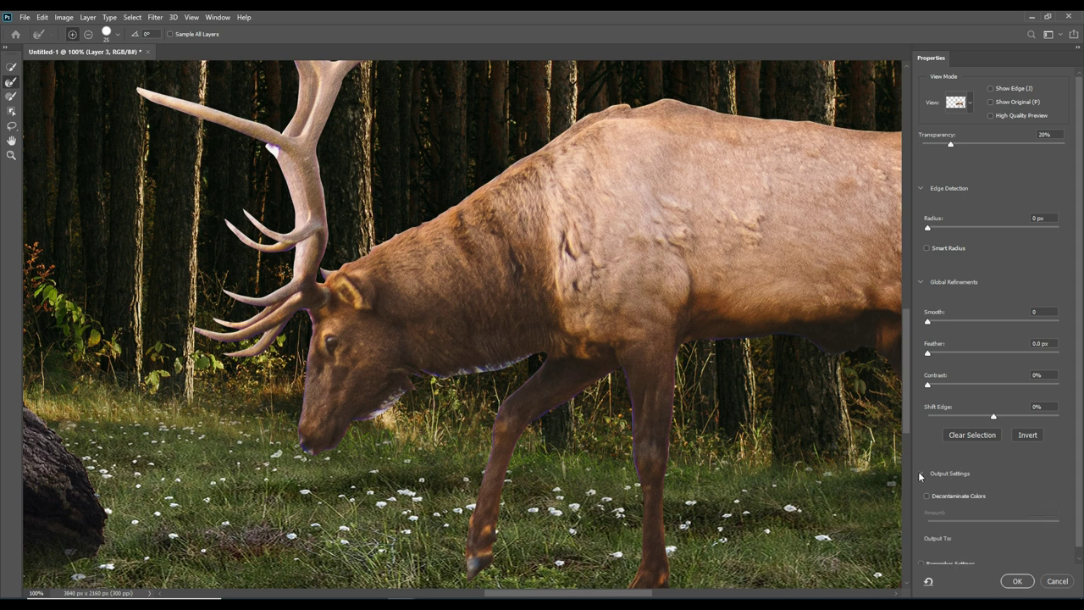
pyautogui.click(926, 496)
pyautogui.click(1017, 581)
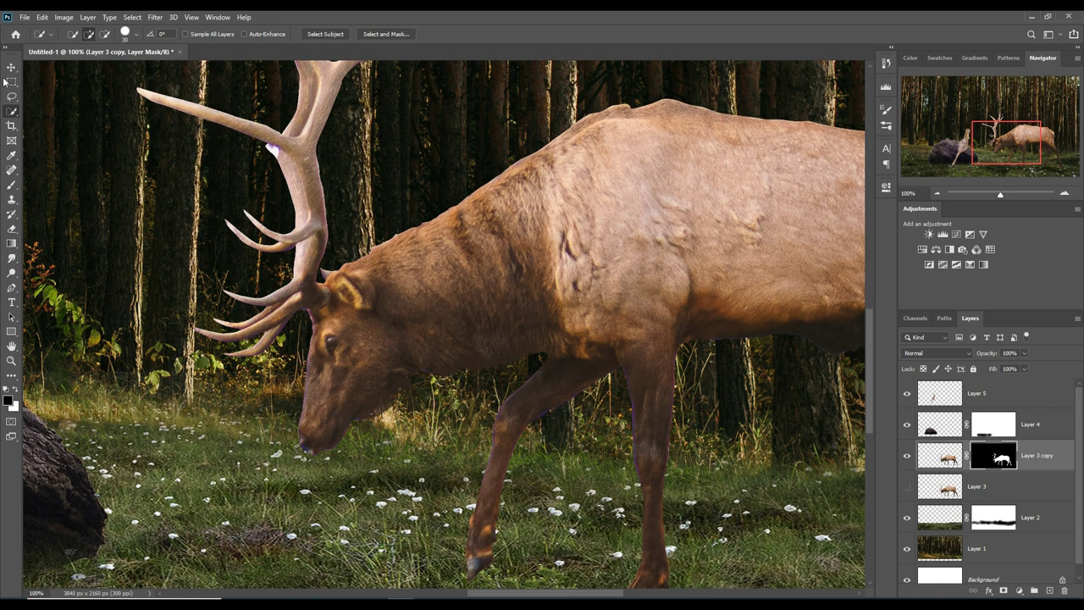
# Set up the Smudge tool with a Hard Round Pressure Size brush on the elk's pixels
pyautogui.click(11, 257)
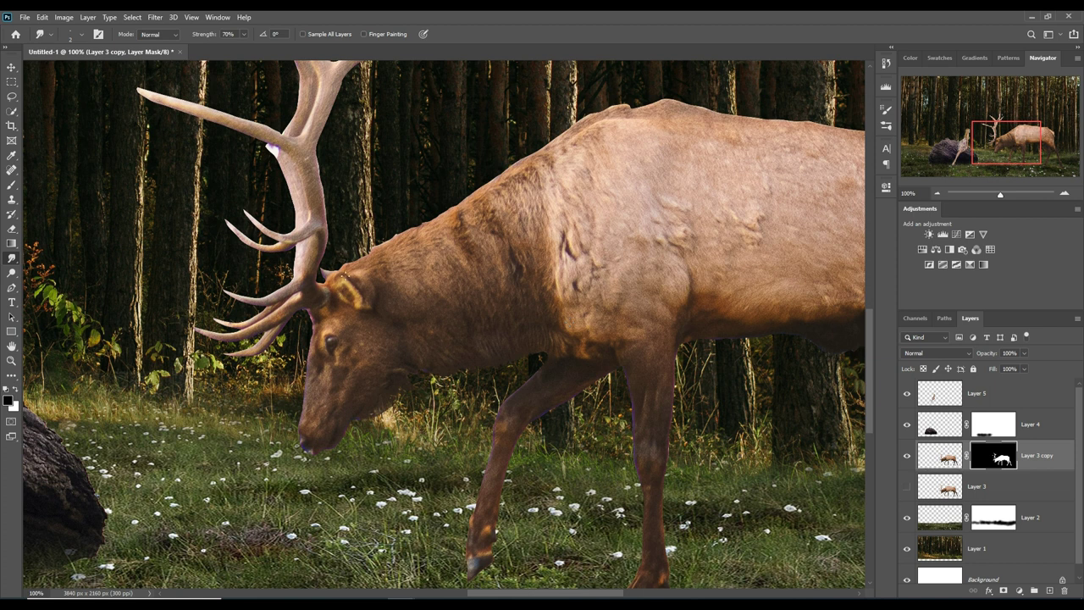
pyautogui.click(82, 34)
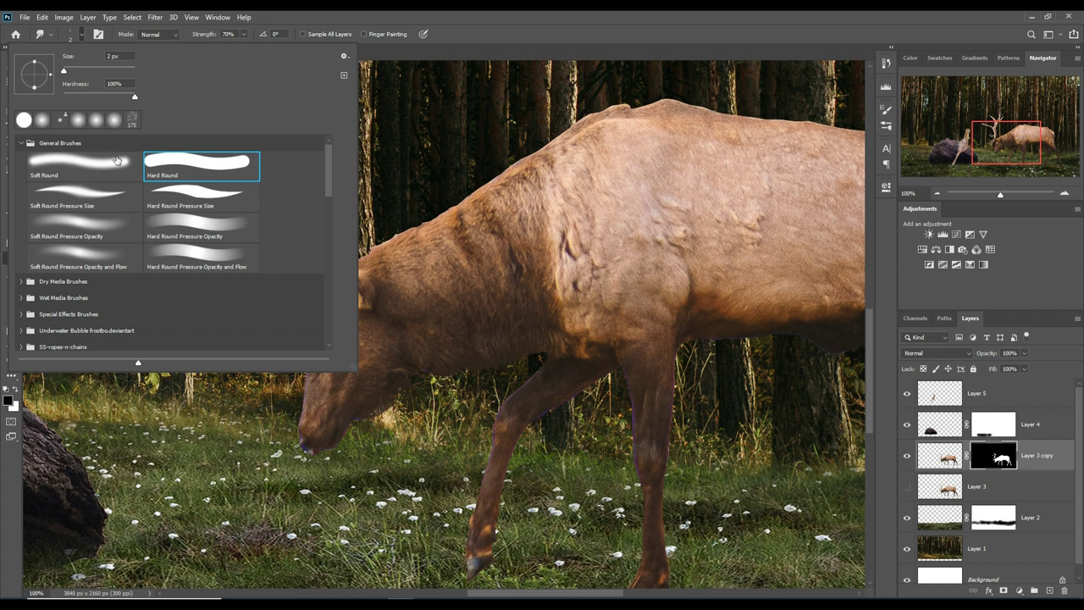
pyautogui.click(92, 196)
pyautogui.click(220, 196)
pyautogui.click(421, 53)
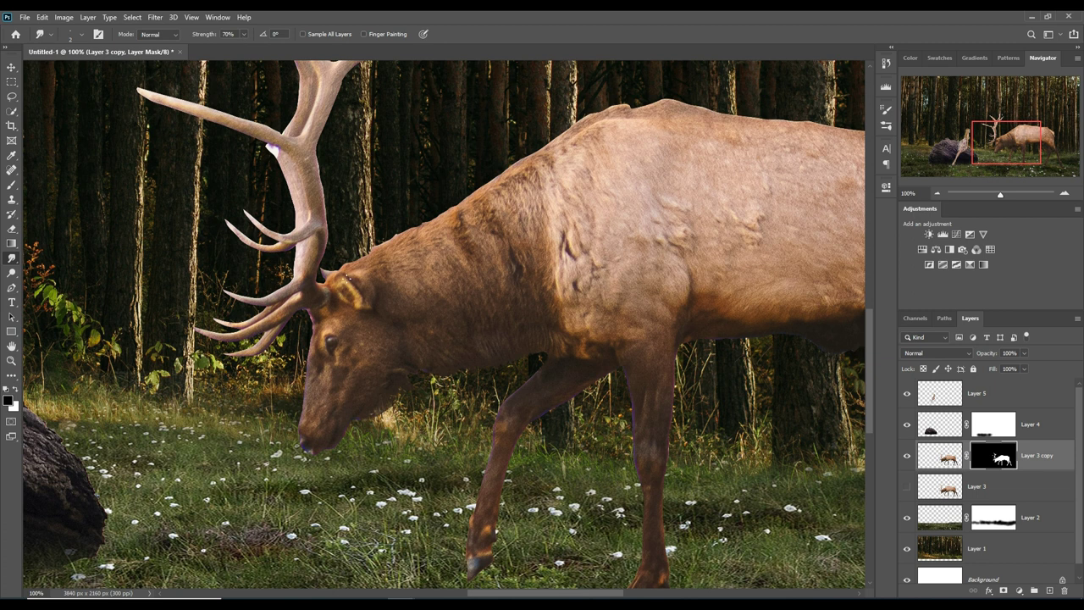
pyautogui.click(934, 449)
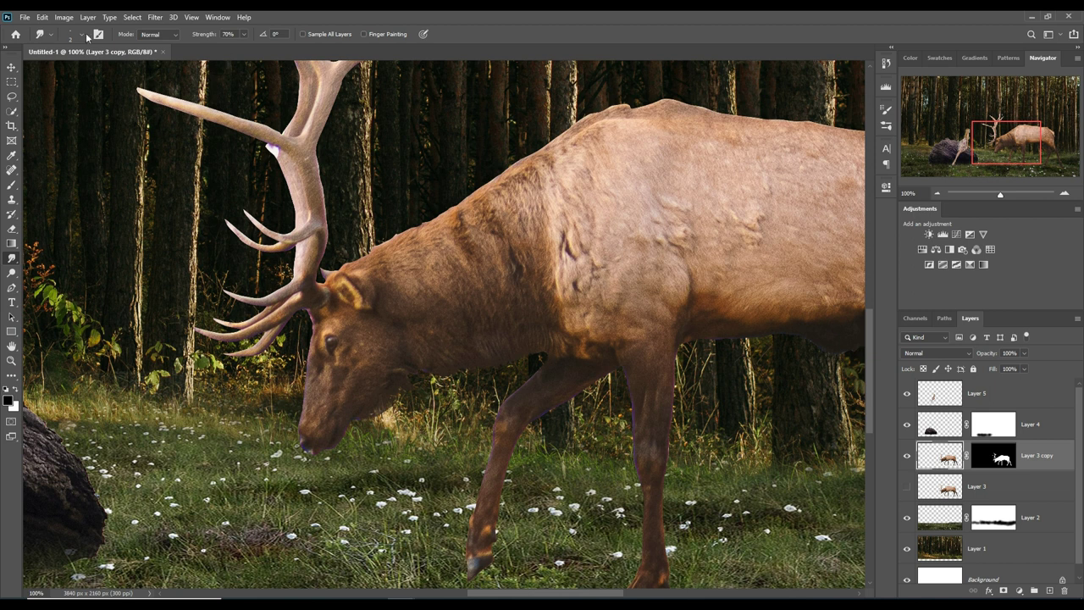
# Change the Smudge brush preset to plain Hard Round
pyautogui.click(81, 35)
pyautogui.click(303, 15)
pyautogui.click(81, 35)
pyautogui.click(193, 168)
pyautogui.click(446, 15)
# Delete Layer 3 copy's mask and smudge the elk's rump edge into fur strands
pyautogui.click(996, 458)
pyautogui.rightClick(997, 459)
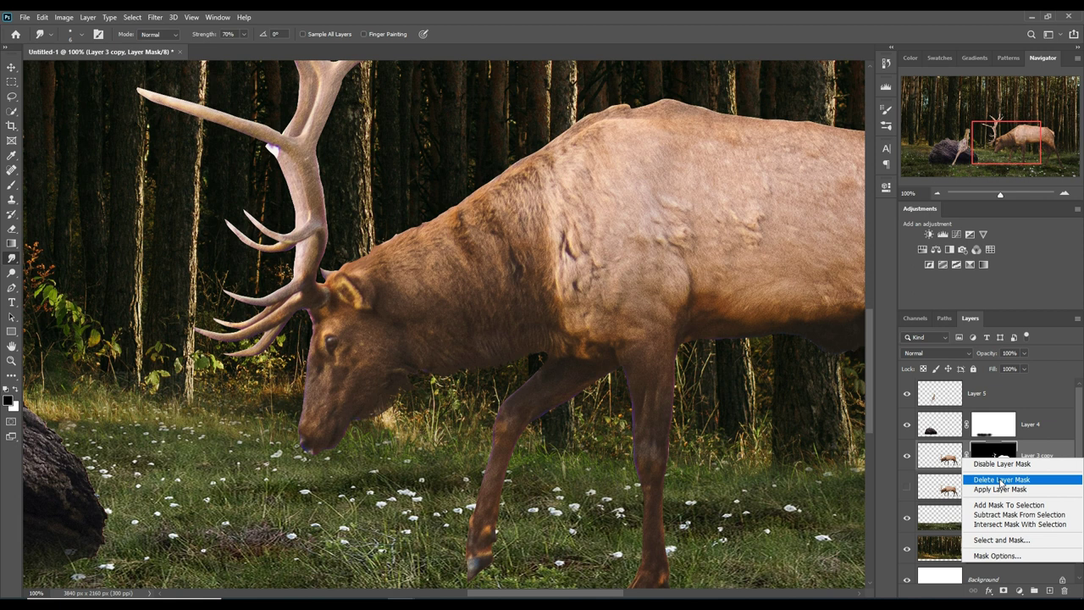
pyautogui.click(1001, 480)
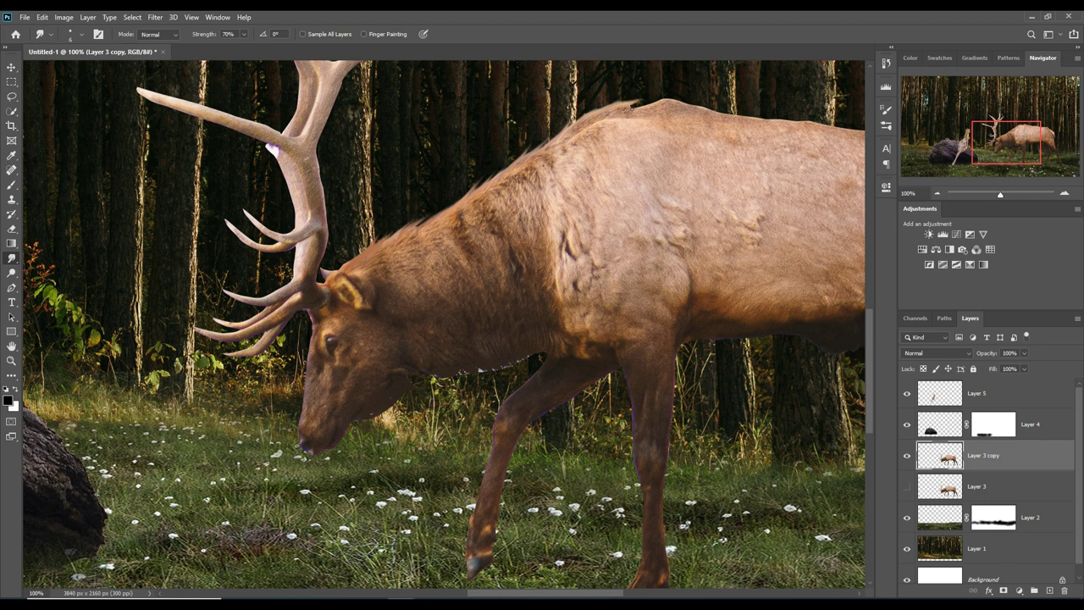
pyautogui.press('Return')
pyautogui.press('Return')
pyautogui.press('Return')
pyautogui.press('Return')
pyautogui.moveTo(847, 127); pyautogui.dragTo(627, 156)
pyautogui.moveTo(775, 217)
pyautogui.mouseDown()
pyautogui.moveTo(771, 360)
pyautogui.moveTo(785, 398)
pyautogui.mouseUp()
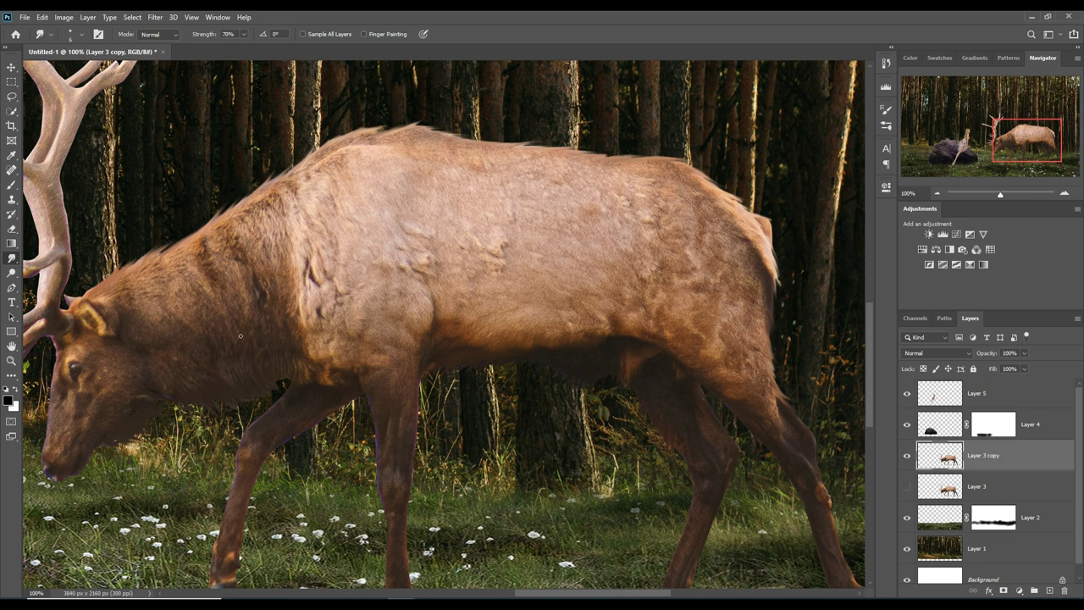
# Nudge the elk slightly left and darken it with a clipped Curves adjustment
pyautogui.hotkey('ctrl', '0')
pyautogui.press('v')
pyautogui.moveTo(593, 364); pyautogui.dragTo(534, 373)
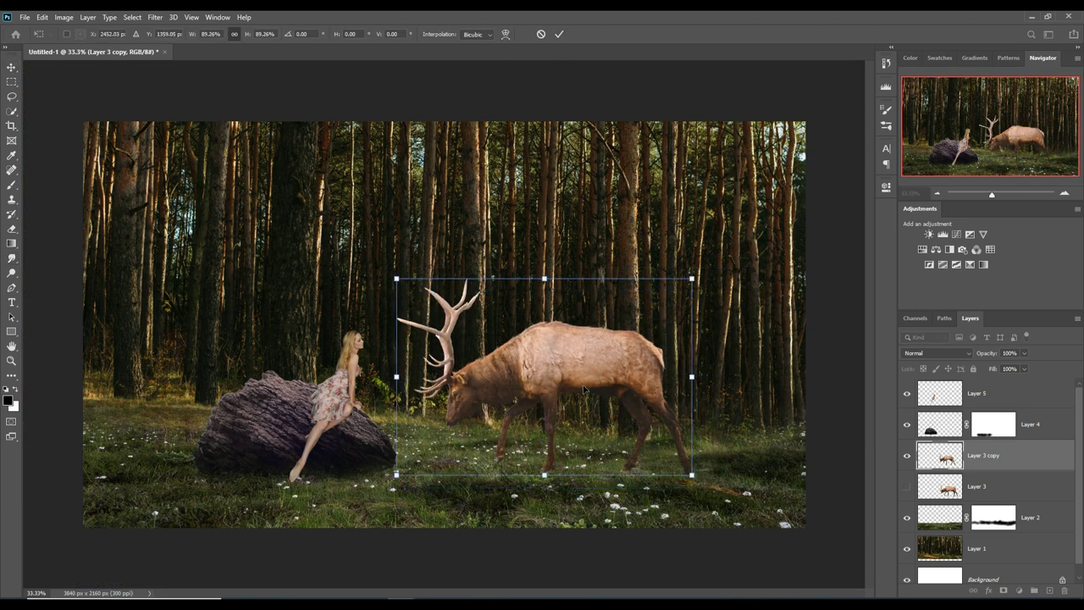
pyautogui.click(956, 234)
pyautogui.moveTo(796, 300); pyautogui.dragTo(813, 330)
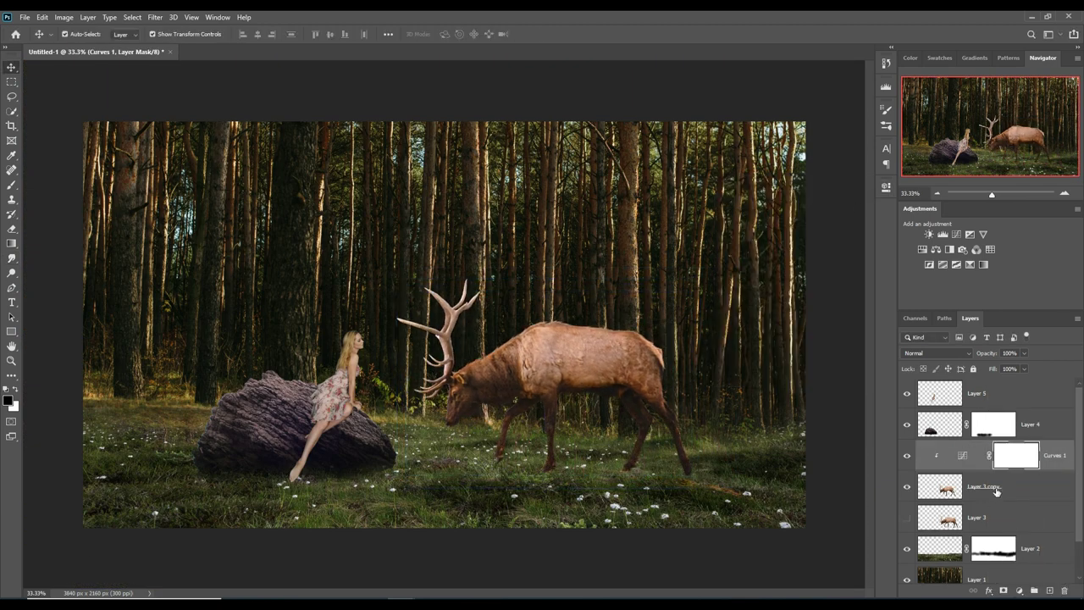
pyautogui.click(1003, 590)
# Choose a smaller brush preset and add a new empty layer above Layer 4
pyautogui.press('b')
pyautogui.click(514, 494)
pyautogui.click(726, 513)
pyautogui.click(81, 34)
pyautogui.doubleClick(95, 234)
pyautogui.hotkey('ctrl', 'shift', 'alt', 'n')
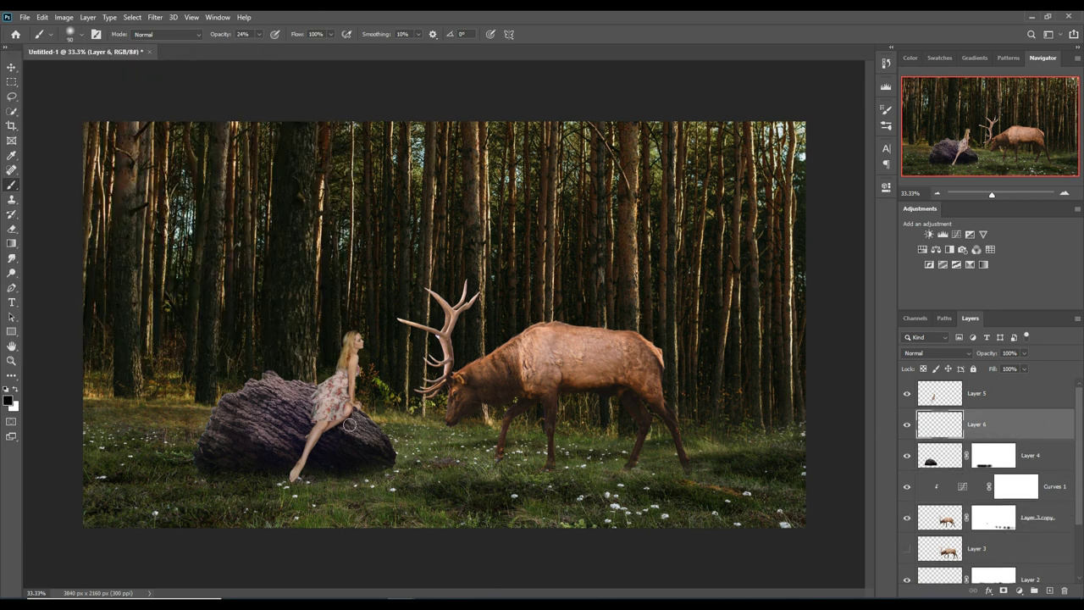
pyautogui.click(81, 34)
pyautogui.click(297, 485)
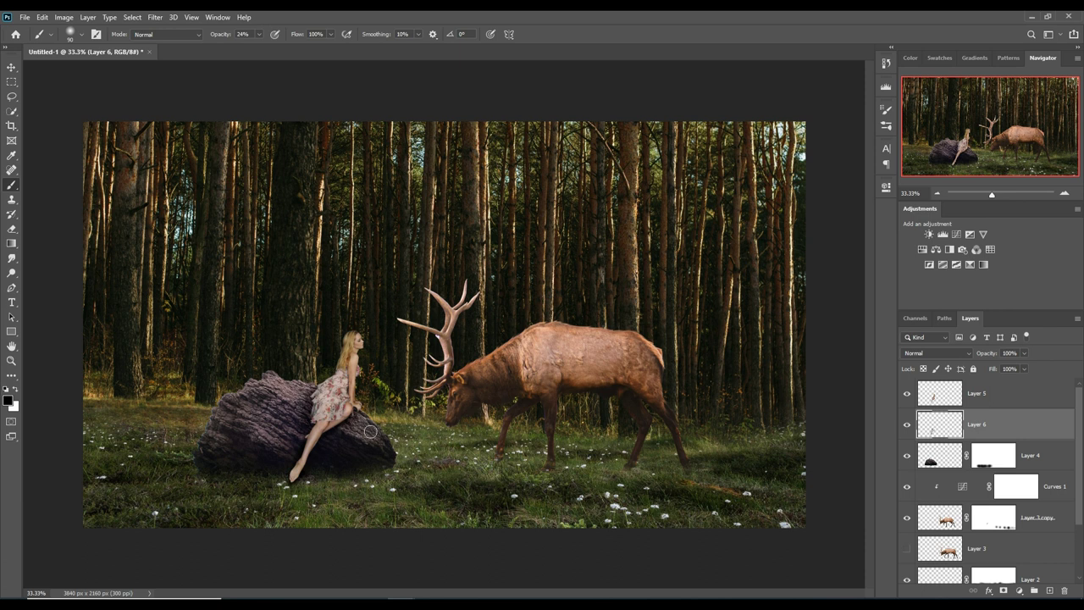
# Select the Curves 1 mask and add new empty Layers 6 and 7 above it
pyautogui.press('v')
pyautogui.click(583, 367)
pyautogui.click(1016, 486)
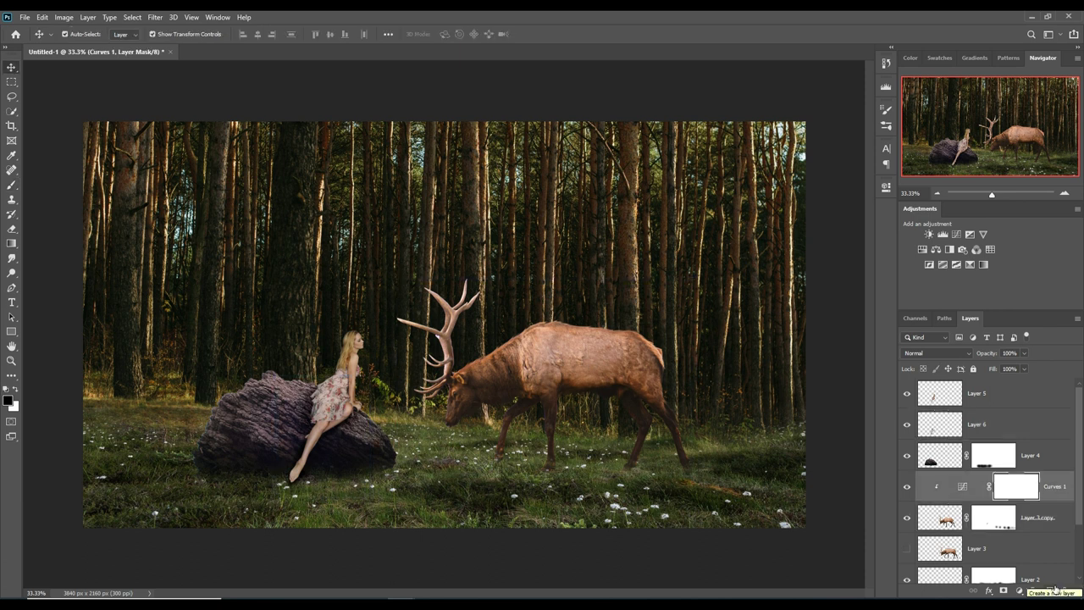
pyautogui.click(1050, 591)
pyautogui.click(1051, 590)
# Delete Layer 8, set Layer 7 to Linear Dodge (Add) and clip it below
pyautogui.press('Delete')
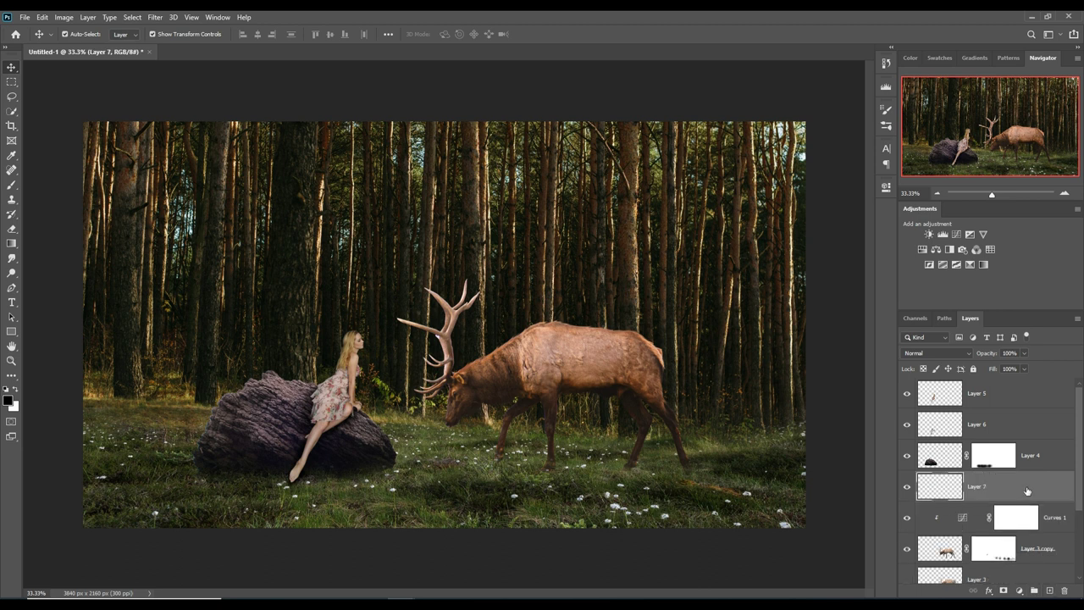
pyautogui.rightClick(1022, 487)
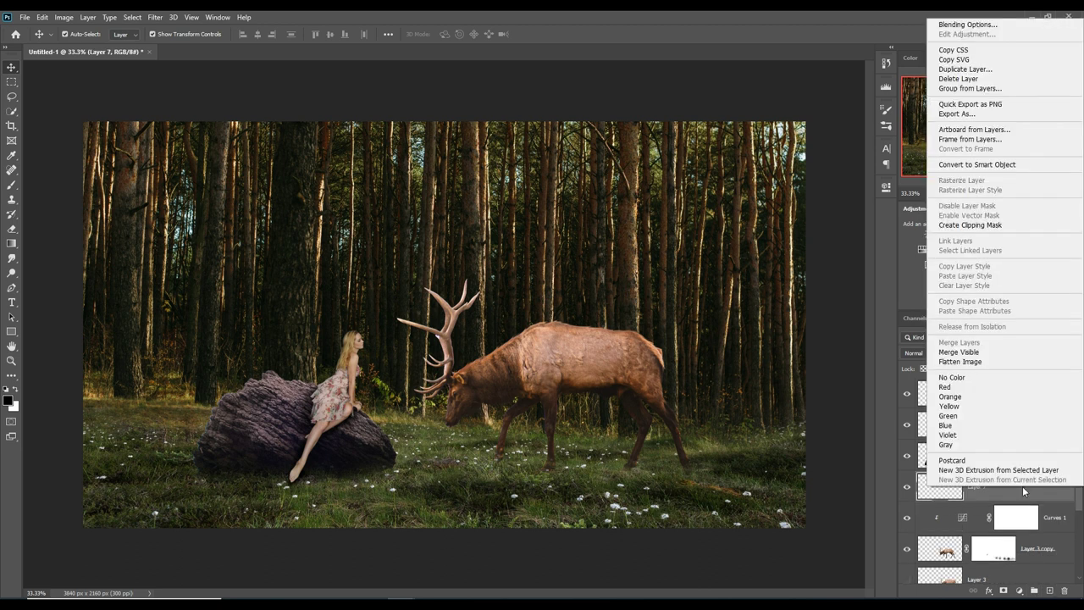
pyautogui.rightClick(1021, 491)
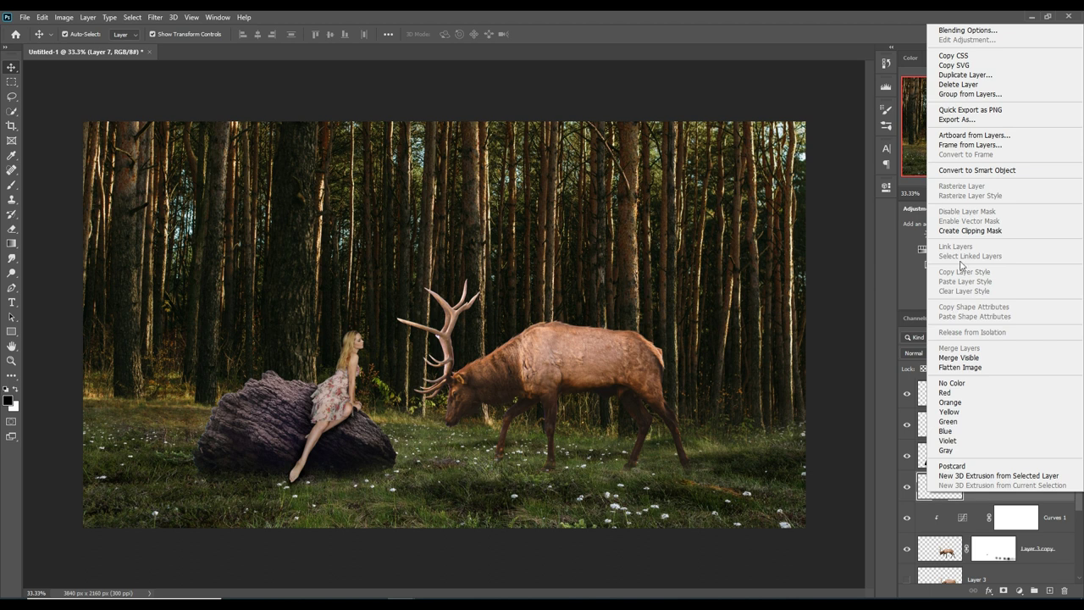
pyautogui.click(1007, 497)
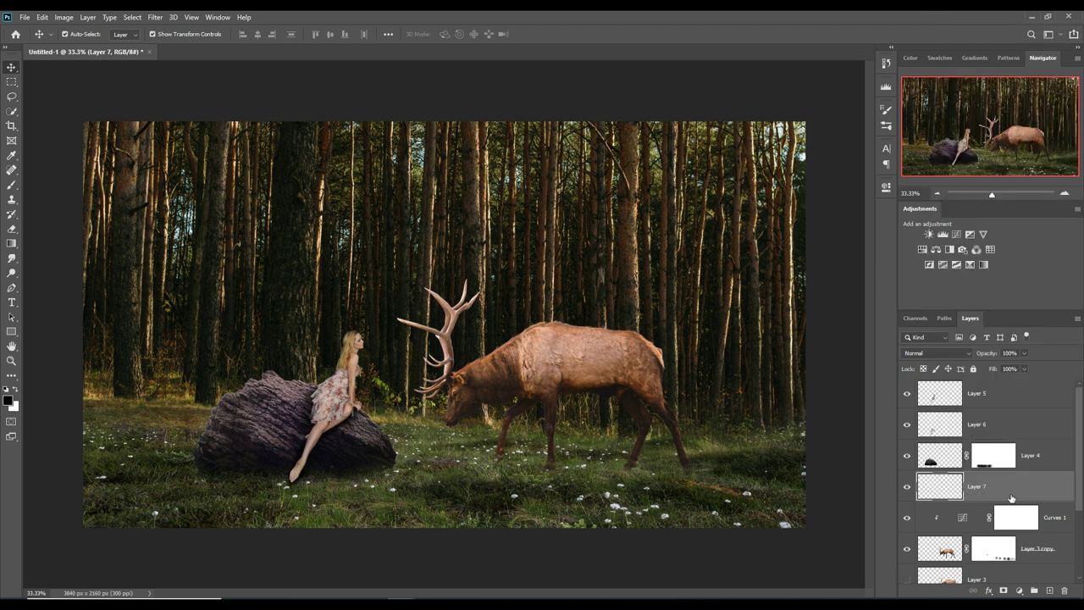
pyautogui.click(949, 354)
pyautogui.click(932, 418)
pyautogui.rightClick(1013, 488)
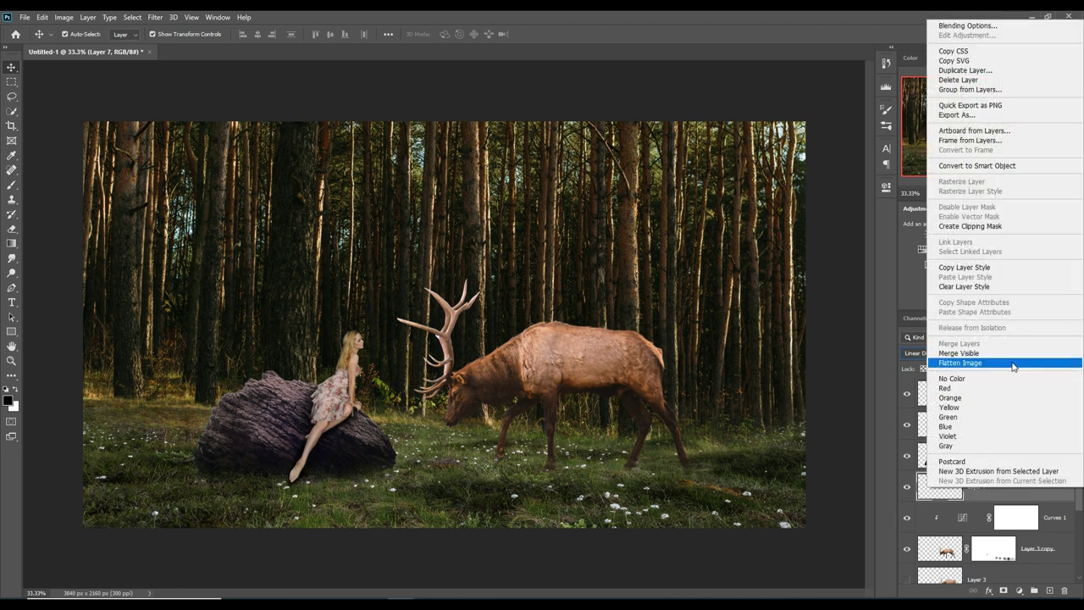
pyautogui.click(997, 227)
# Add an orange fd8402 Solid Color fill to the elk and invert its mask to black
pyautogui.click(1019, 591)
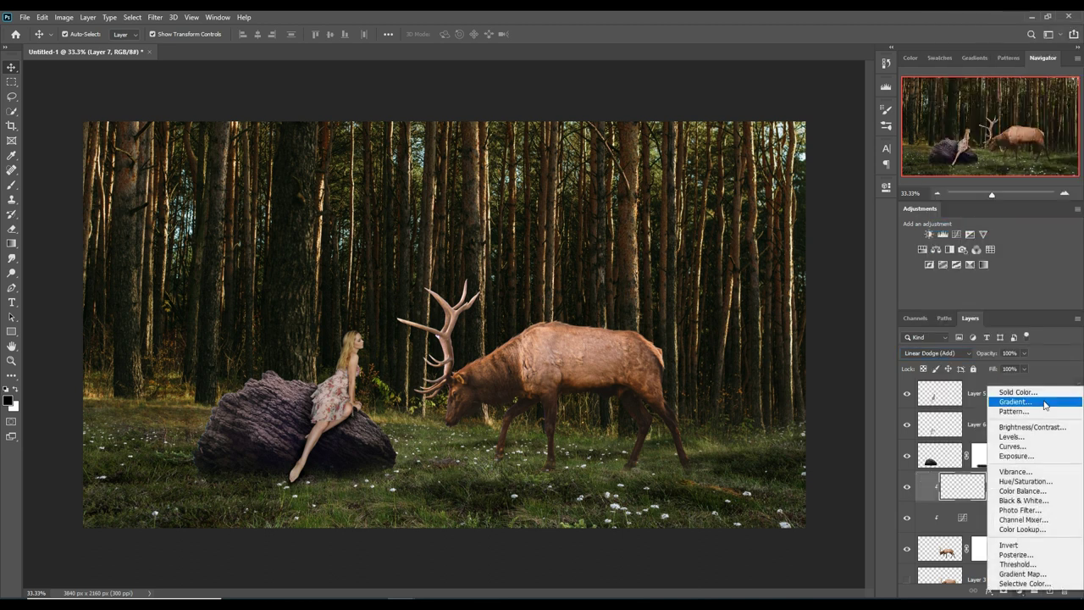
pyautogui.click(1017, 388)
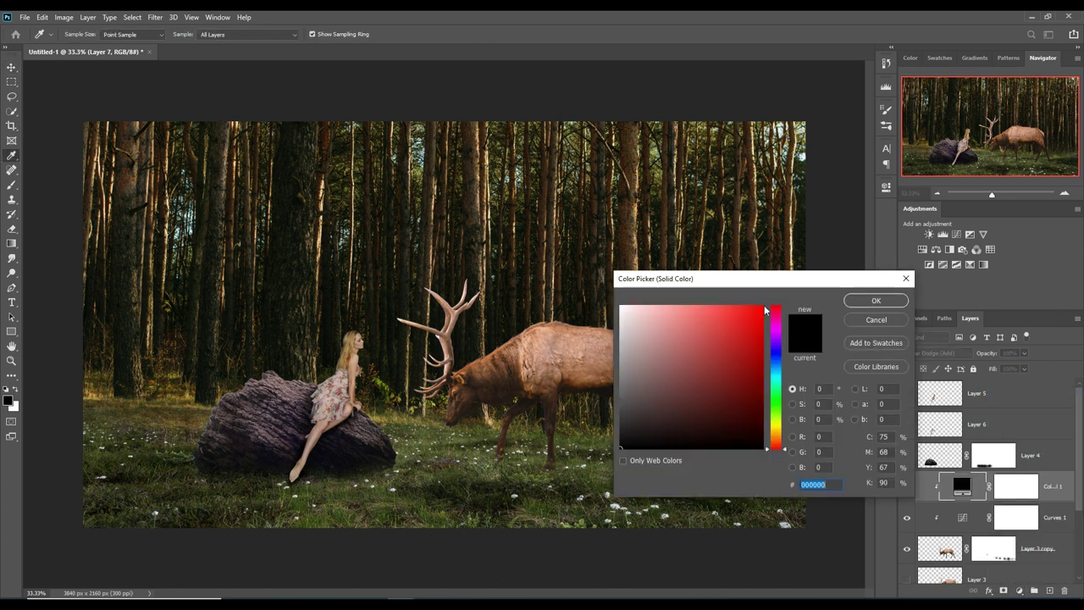
pyautogui.click(762, 309)
pyautogui.click(772, 432)
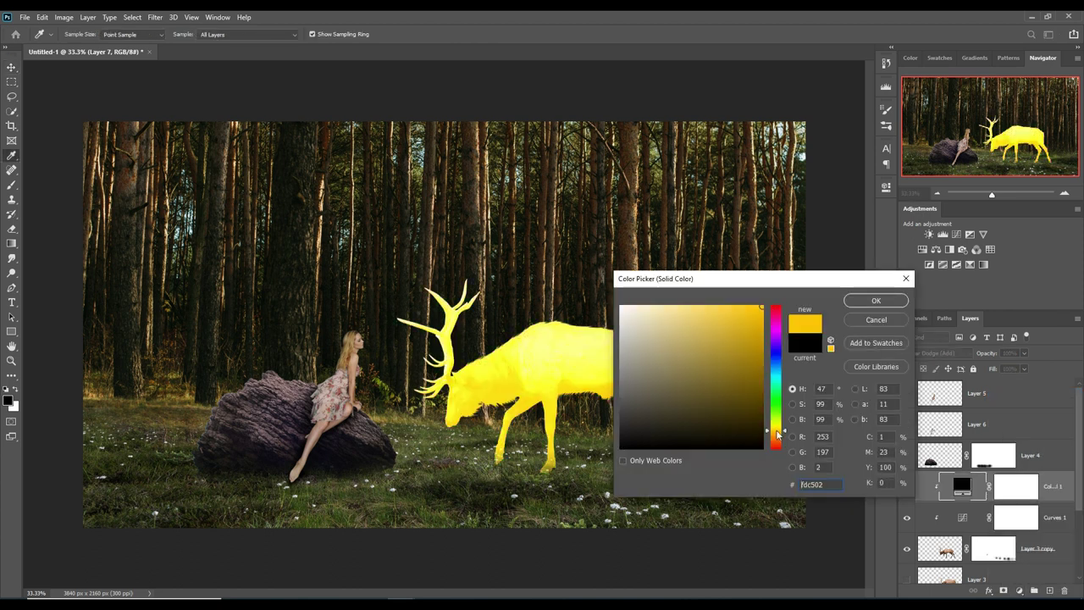
pyautogui.click(779, 437)
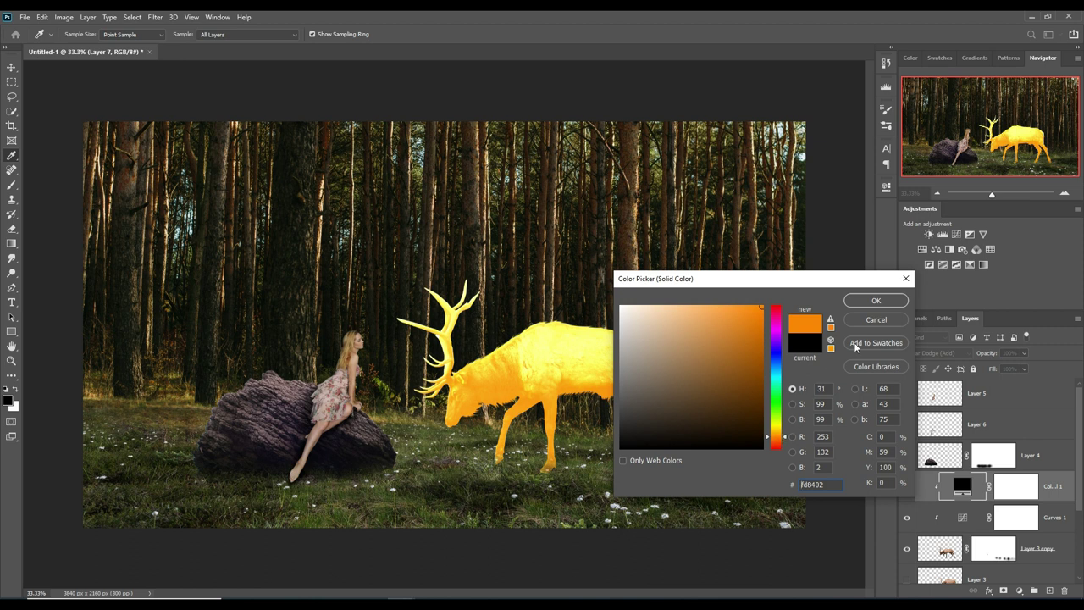
pyautogui.click(869, 303)
pyautogui.click(1023, 487)
pyautogui.hotkey('ctrl', 'i')
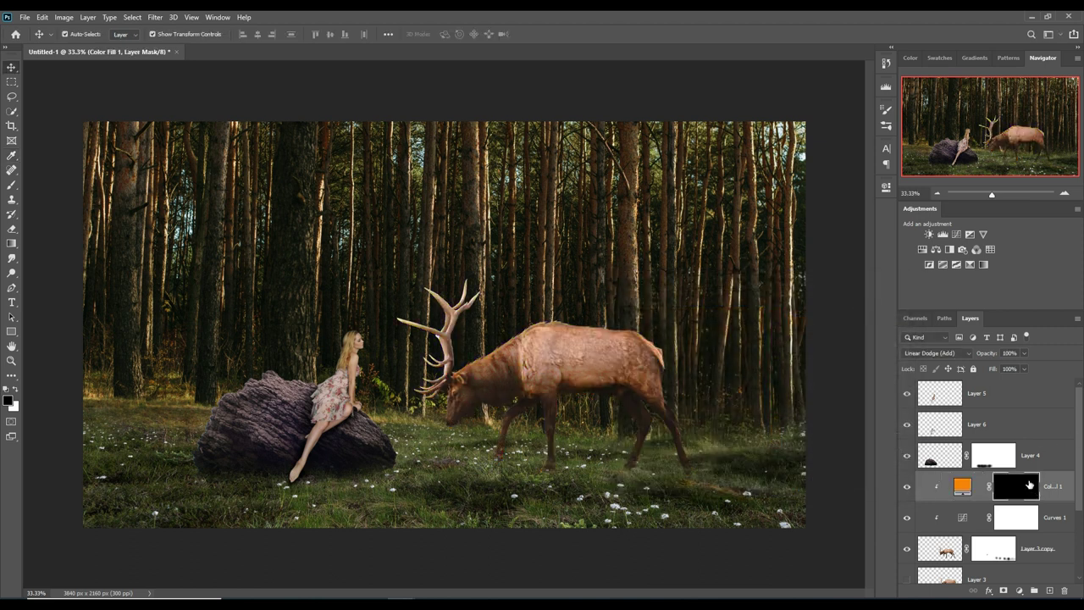
# Paint the elk's antlers bright yellow with a white, 100% strength brush on the fill mask
pyautogui.click(11, 185)
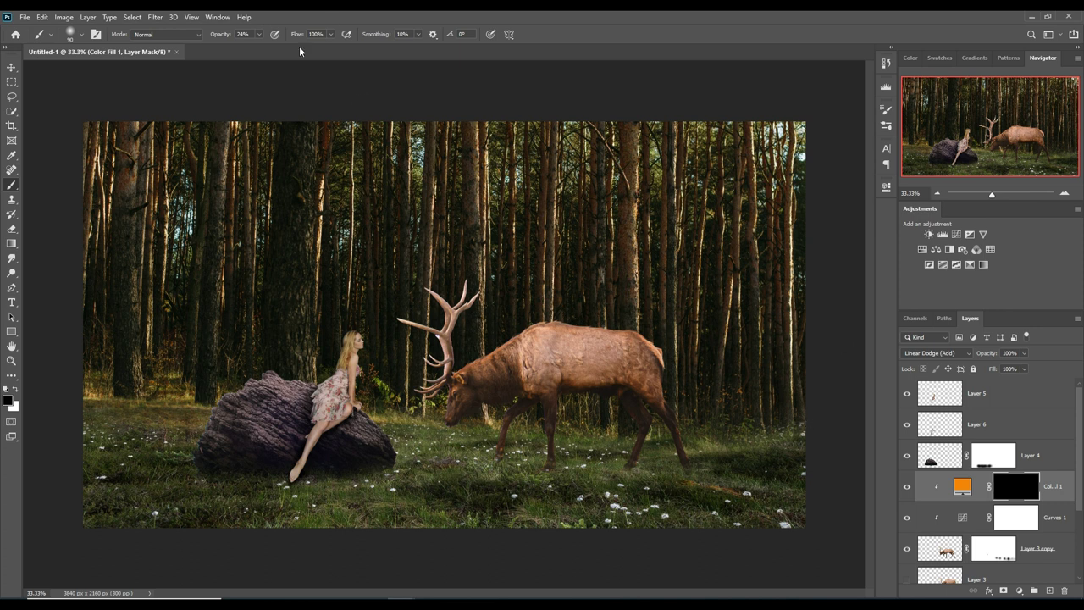
pyautogui.moveTo(260, 34); pyautogui.dragTo(332, 46)
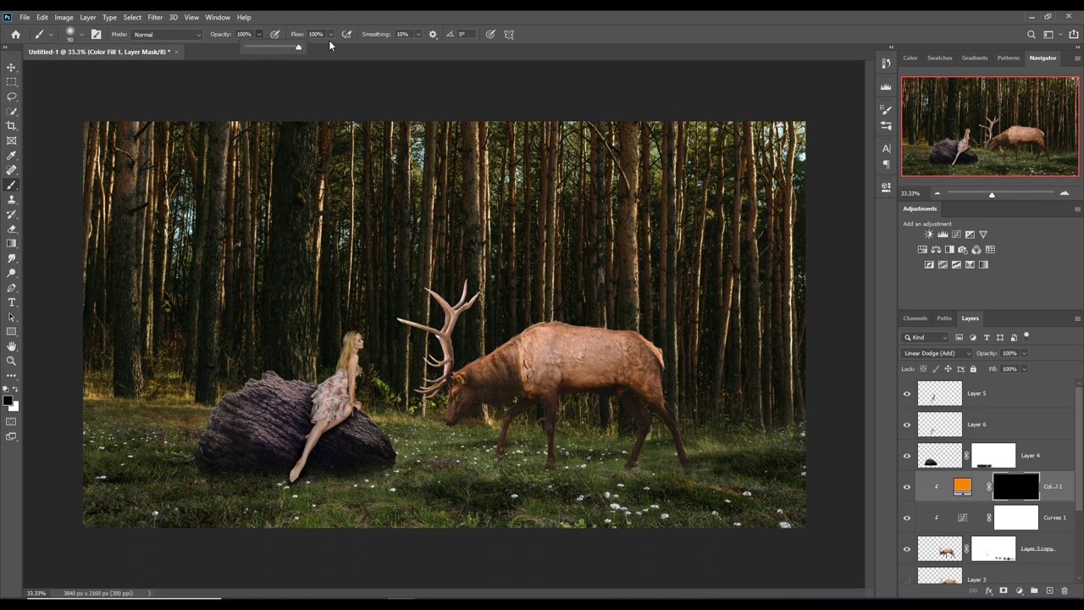
pyautogui.click(15, 388)
pyautogui.moveTo(457, 286); pyautogui.dragTo(442, 320)
pyautogui.moveTo(488, 259)
pyautogui.mouseDown()
pyautogui.moveTo(479, 295)
pyautogui.moveTo(496, 277)
pyautogui.moveTo(492, 294)
pyautogui.moveTo(415, 349)
pyautogui.moveTo(432, 327)
pyautogui.moveTo(457, 334)
pyautogui.moveTo(449, 356)
pyautogui.moveTo(464, 345)
pyautogui.moveTo(428, 386)
pyautogui.mouseUp()
pyautogui.moveTo(424, 331); pyautogui.dragTo(450, 364)
# Paint a yellow rim light along the elk's back, neck, face and nose
pyautogui.hotkey('ctrl', '+')
pyautogui.moveTo(587, 350); pyautogui.dragTo(669, 318)
pyautogui.moveTo(525, 389); pyautogui.dragTo(464, 419)
pyautogui.moveTo(582, 356); pyautogui.dragTo(542, 378)
pyautogui.moveTo(457, 445)
pyautogui.mouseDown()
pyautogui.moveTo(446, 521)
pyautogui.moveTo(448, 508)
pyautogui.mouseUp()
# Spread a soft 34% glow over the elk's neck, head and mid-body with a larger brush
pyautogui.press(']')
pyautogui.press(']')
pyautogui.press(']')
pyautogui.press('3')
pyautogui.press('4')
pyautogui.moveTo(513, 440); pyautogui.dragTo(468, 507)
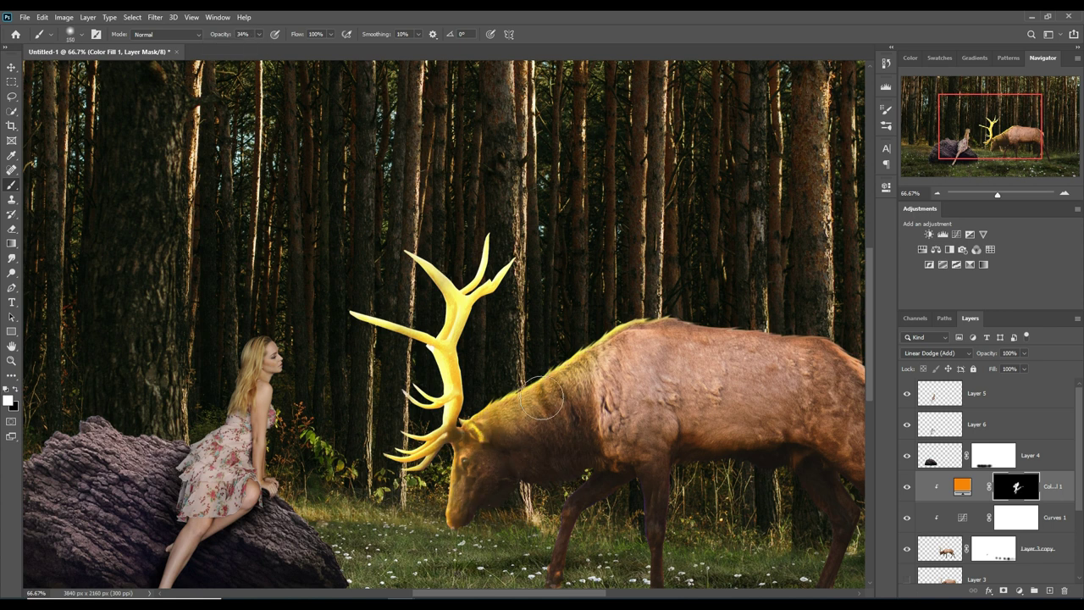
pyautogui.click(71, 34)
pyautogui.click(486, 307)
pyautogui.moveTo(559, 398); pyautogui.dragTo(564, 446)
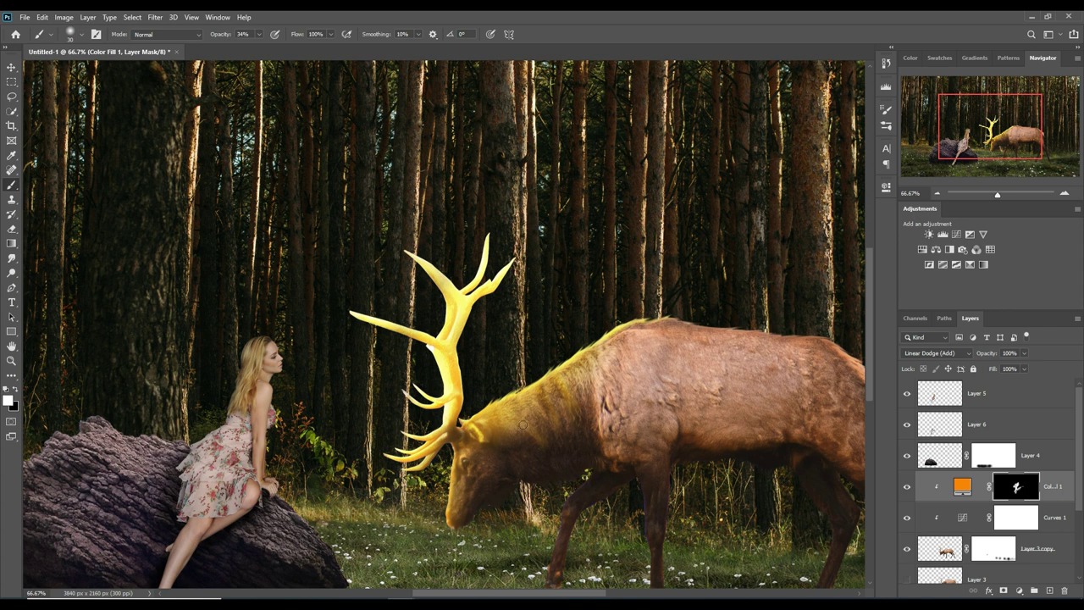
pyautogui.press(']')
pyautogui.press(']')
pyautogui.press(']')
pyautogui.moveTo(712, 427); pyautogui.dragTo(653, 479)
pyautogui.press('[')
pyautogui.press('[')
pyautogui.press('[')
# Add a clipped Solid Color fill to the woman and paint full-strength glow on hair, neck and arm
pyautogui.click(1019, 591)
pyautogui.click(927, 140)
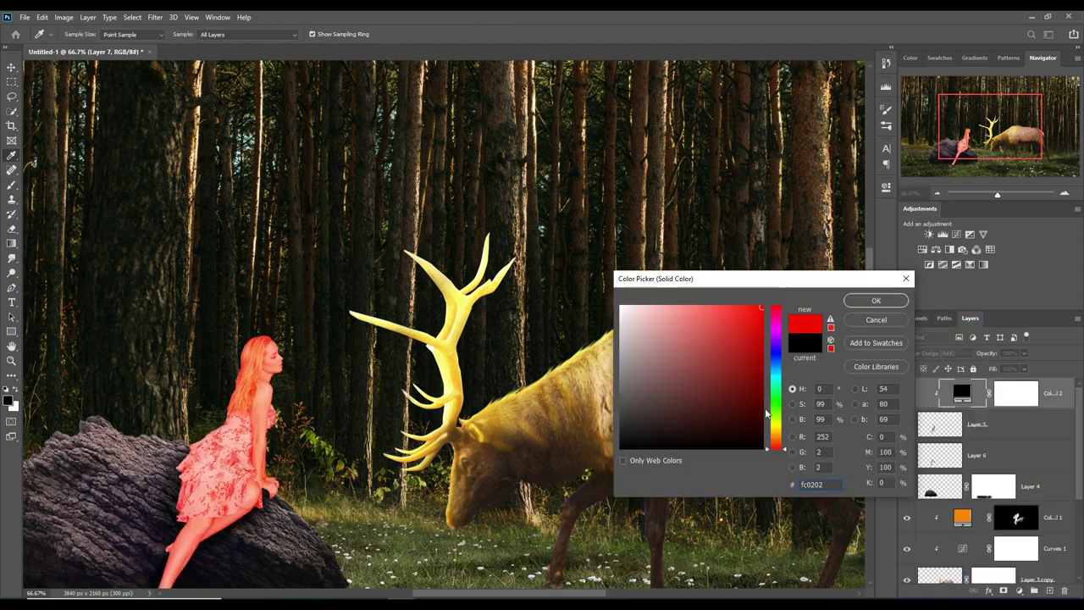
pyautogui.scroll(-3, 305, 327)
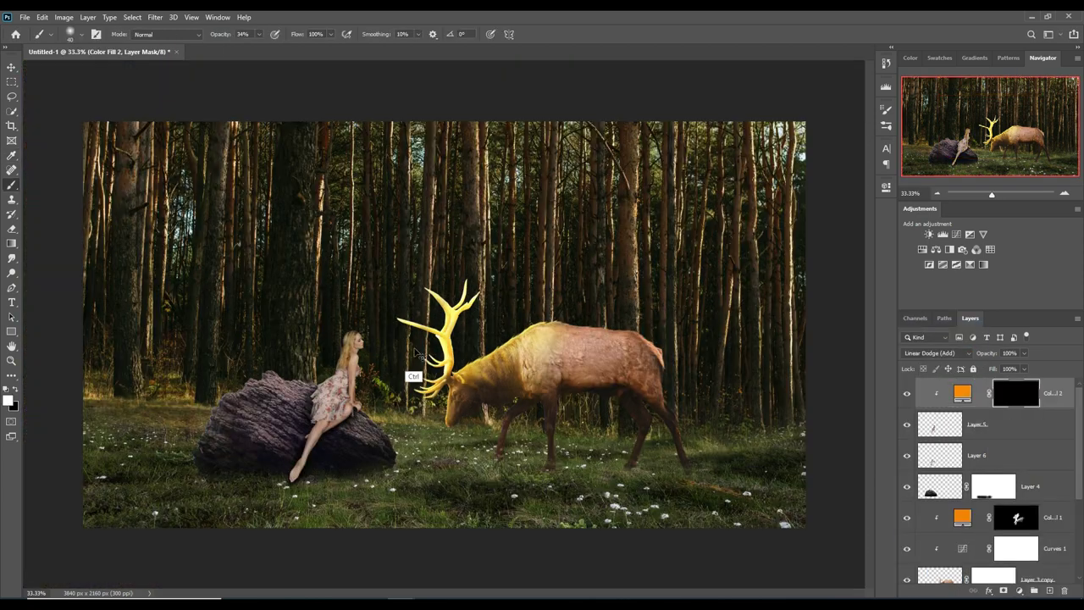
pyautogui.scroll(6, 373, 279)
pyautogui.press('0')
pyautogui.moveTo(389, 279)
pyautogui.mouseDown()
pyautogui.moveTo(440, 388)
pyautogui.moveTo(398, 440)
pyautogui.moveTo(398, 546)
pyautogui.mouseUp()
pyautogui.moveTo(398, 546)
pyautogui.mouseDown()
pyautogui.moveTo(419, 445)
pyautogui.moveTo(428, 559)
pyautogui.mouseUp()
pyautogui.moveTo(428, 424)
pyautogui.mouseDown()
pyautogui.moveTo(415, 508)
pyautogui.moveTo(496, 546)
pyautogui.mouseUp()
# Extend the yellow glow down her arm edge, then lower brush strength to 54%
pyautogui.click(74, 34)
pyautogui.moveTo(445, 237)
pyautogui.mouseDown()
pyautogui.moveTo(432, 406)
pyautogui.moveTo(493, 451)
pyautogui.mouseUp()
pyautogui.press('5')
pyautogui.press('4')
pyautogui.scroll(2, 456, 155)
pyautogui.moveTo(456, 155); pyautogui.dragTo(434, 268)
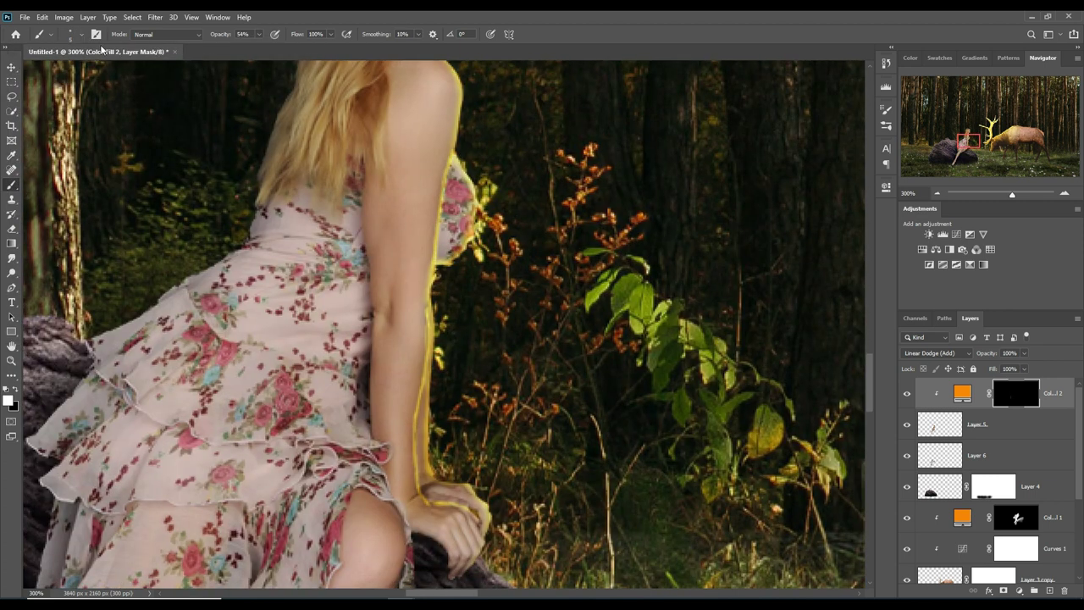
pyautogui.scroll(8, 496, 276)
pyautogui.scroll(-4, 481, 401)
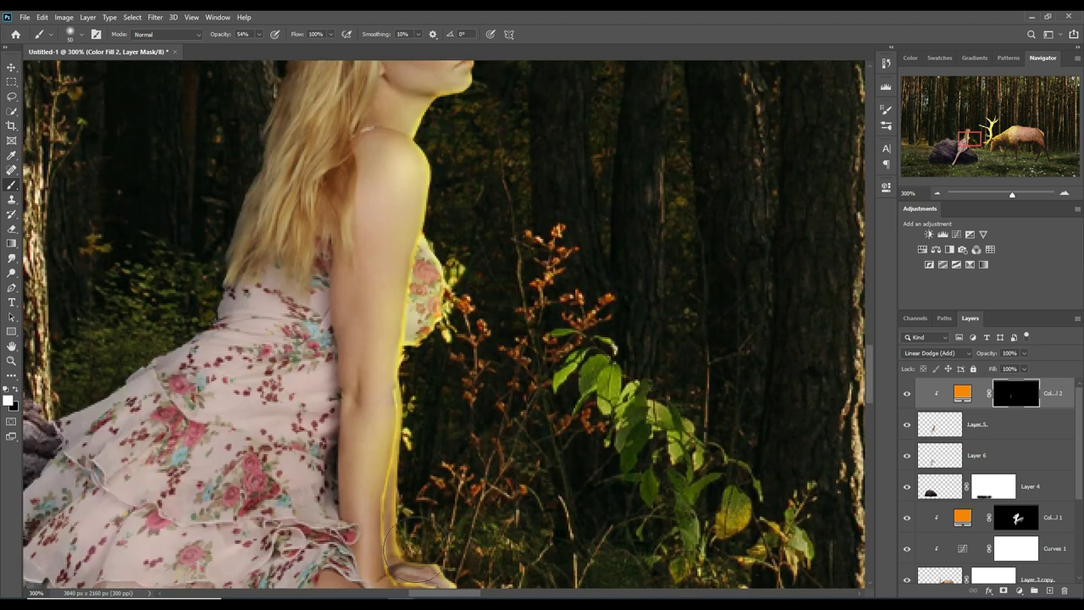
pyautogui.scroll(-4, 452, 415)
pyautogui.scroll(-3, 477, 401)
pyautogui.scroll(10, 529, 409)
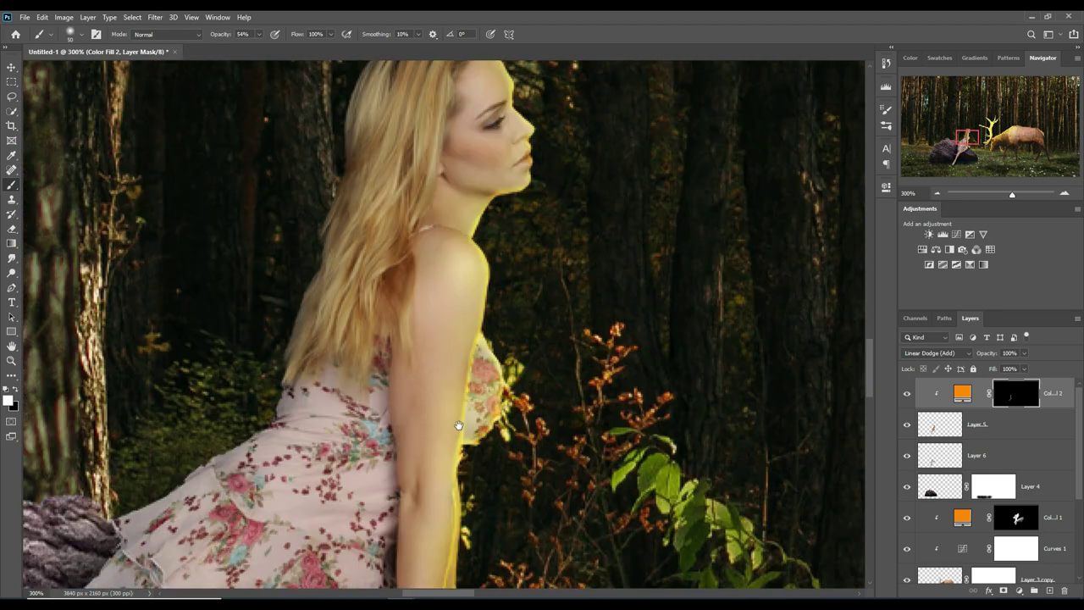
pyautogui.scroll(3, 529, 410)
# Brush a soft glow down the woman's hair edge with a softer brush
pyautogui.click(70, 34)
pyautogui.moveTo(258, 33); pyautogui.dragTo(243, 52)
pyautogui.moveTo(445, 176); pyautogui.dragTo(396, 484)
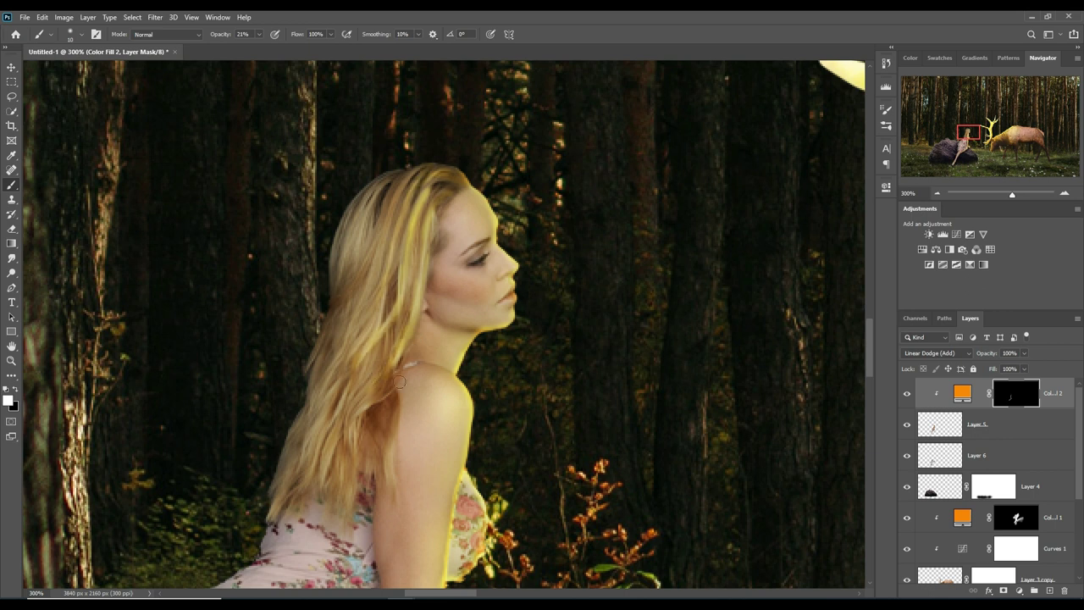
# Paint a soft shadow beneath the elk's hooves
pyautogui.hotkey('ctrl', '-')
pyautogui.hotkey('ctrl', '-')
pyautogui.hotkey('ctrl', '-')
pyautogui.scroll(-3, 1010, 468)
pyautogui.moveTo(500, 462); pyautogui.dragTo(715, 467)
pyautogui.moveTo(514, 464); pyautogui.dragTo(716, 475)
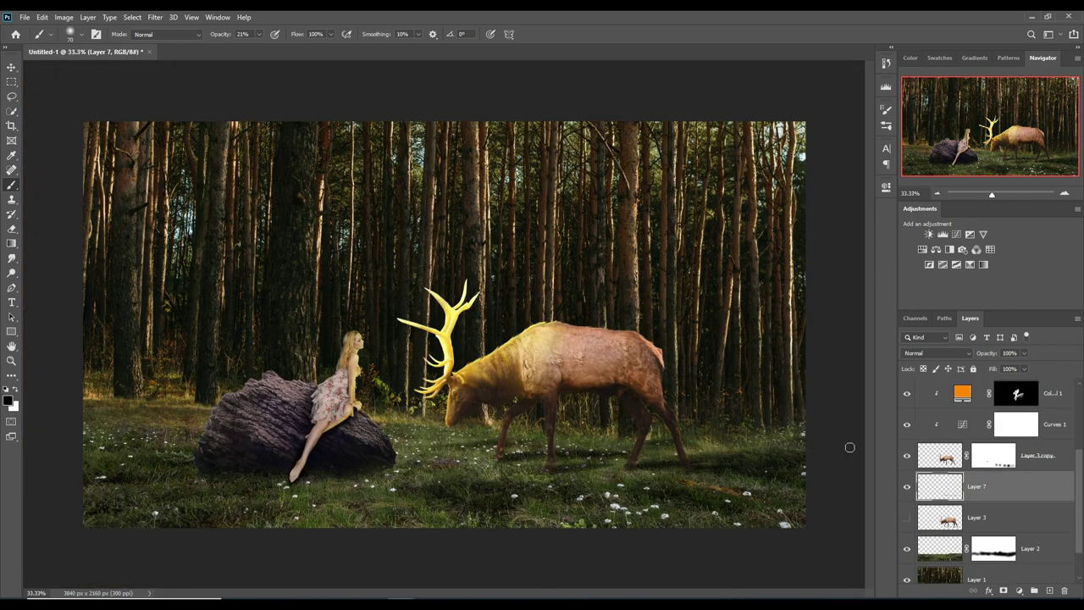
# Select the rock layer and add a new layer clipped to it
pyautogui.press('v')
pyautogui.scroll(3, 1017, 458)
pyautogui.click(1016, 416)
pyautogui.hotkey('ctrl', 'shift', 'alt', 'n')
pyautogui.hotkey('ctrl', 'alt', 'g')
# Add an orange Solid Color fill for the rock with an inverted black mask
pyautogui.click(1019, 591)
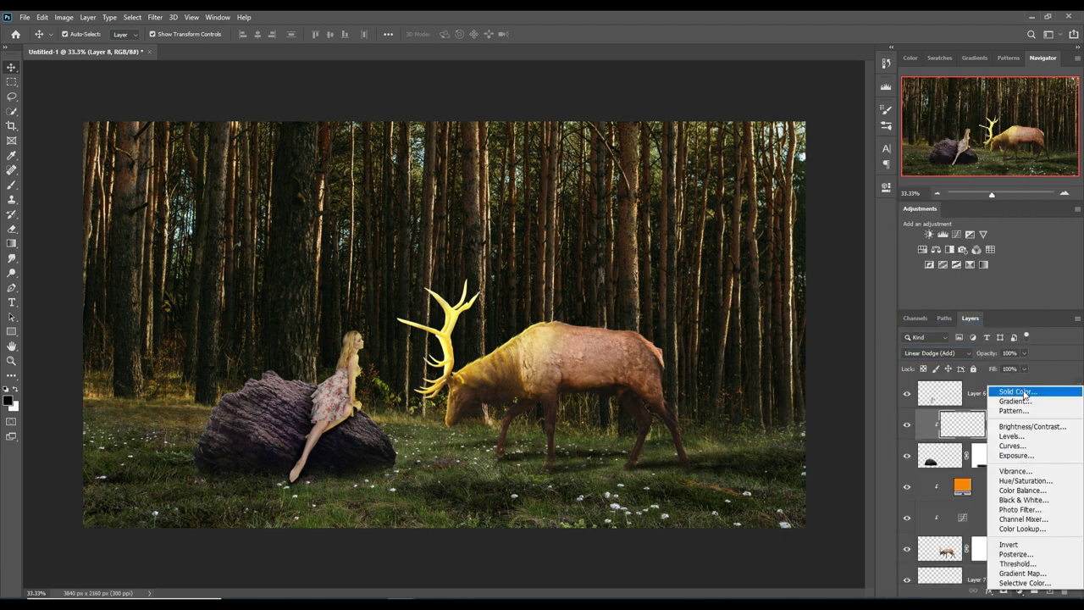
pyautogui.click(1008, 392)
pyautogui.click(876, 299)
pyautogui.hotkey('ctrl', 'i')
pyautogui.press('b')
# Paint a 63% strength orange glow along the log's right edge below her hand
pyautogui.hotkey('ctrl', '1')
pyautogui.moveTo(311, 449); pyautogui.dragTo(507, 276)
pyautogui.press('6')
pyautogui.press('3')
pyautogui.moveTo(386, 398); pyautogui.dragTo(489, 515)
pyautogui.moveTo(396, 411)
pyautogui.mouseDown()
pyautogui.moveTo(445, 461)
pyautogui.moveTo(492, 542)
pyautogui.mouseUp()
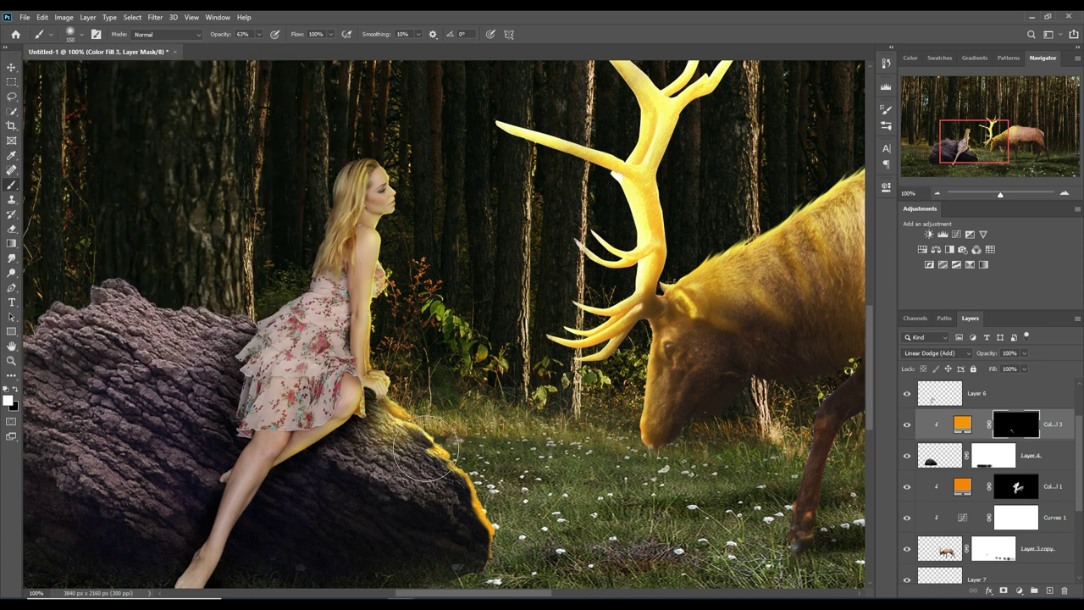
pyautogui.press('v')
pyautogui.hotkey('ctrl', '0')
# Merge the forest backdrop layers and apply a 22 px Tilt-Shift blur focused on the figures
pyautogui.keyDown('shift'); pyautogui.click(1040, 505); pyautogui.keyUp('shift')
pyautogui.hotkey('ctrl', 'e')
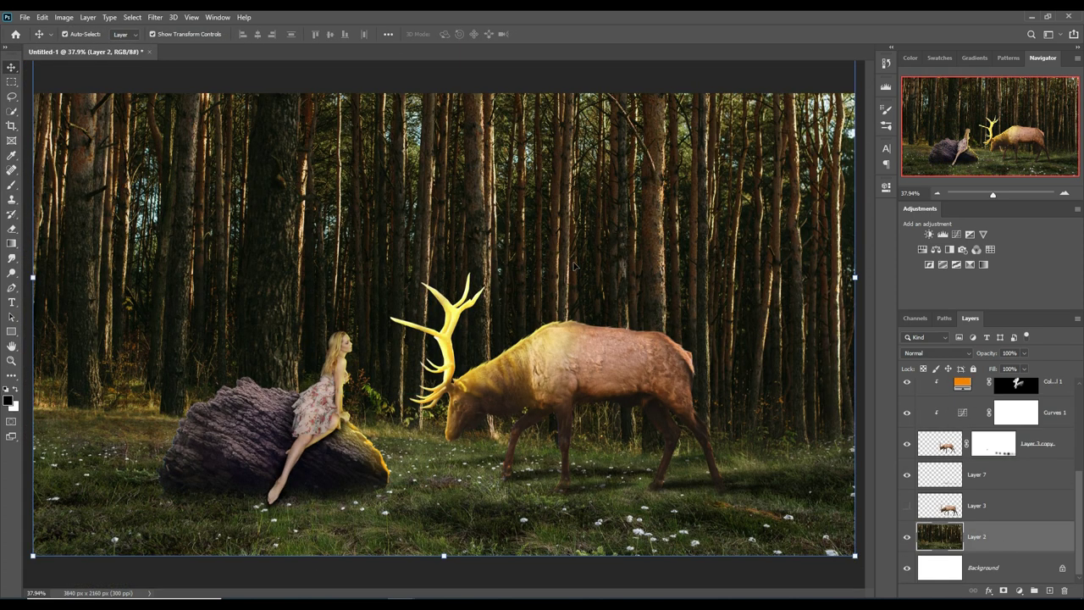
pyautogui.click(155, 17)
pyautogui.click(318, 178)
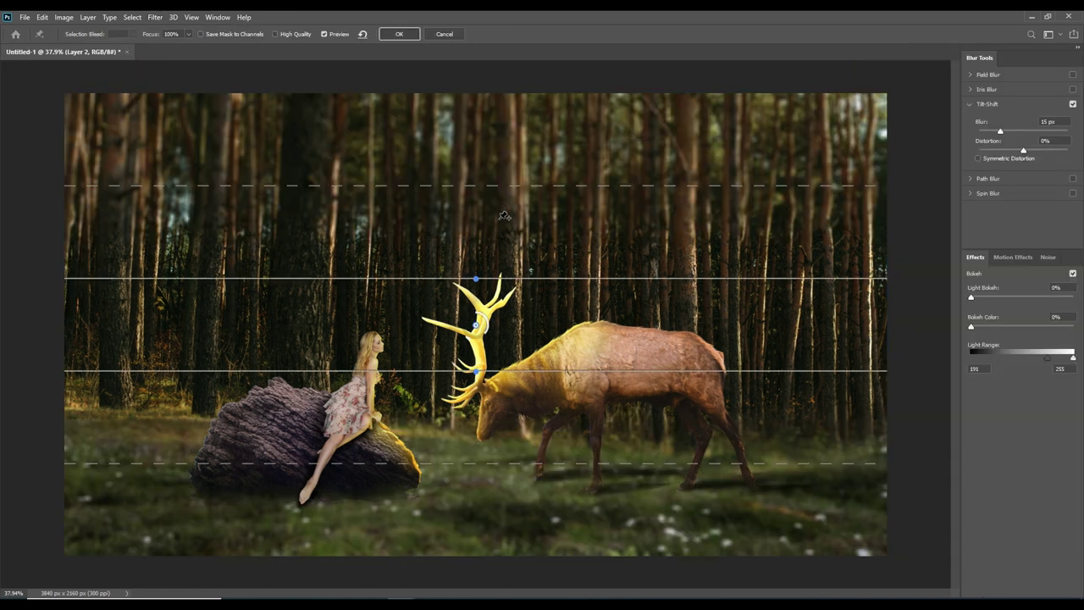
pyautogui.moveTo(475, 324); pyautogui.dragTo(465, 522)
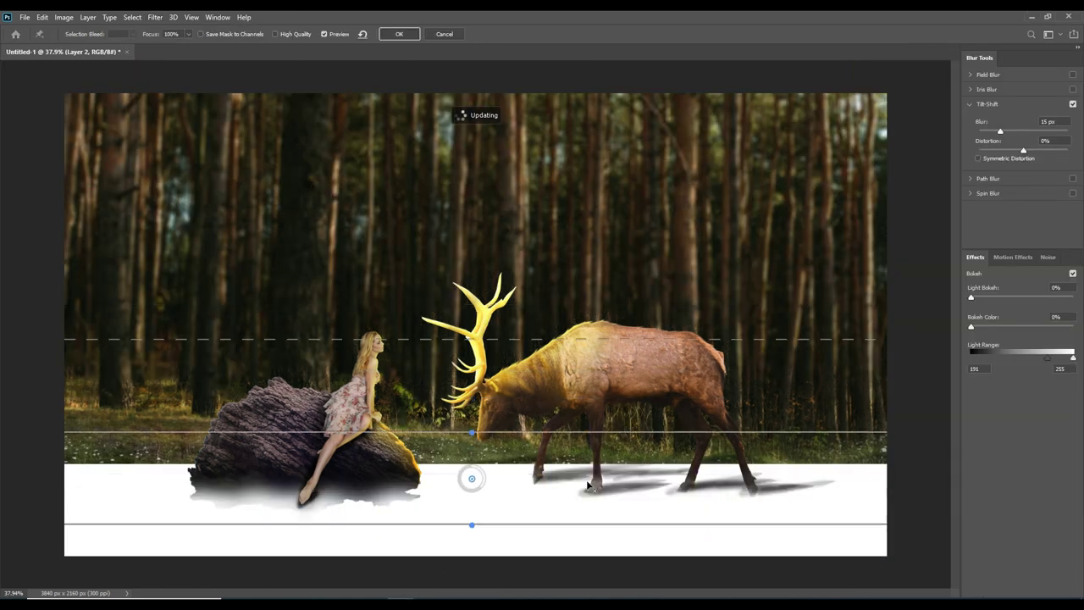
pyautogui.moveTo(972, 297); pyautogui.dragTo(974, 297)
pyautogui.click(399, 34)
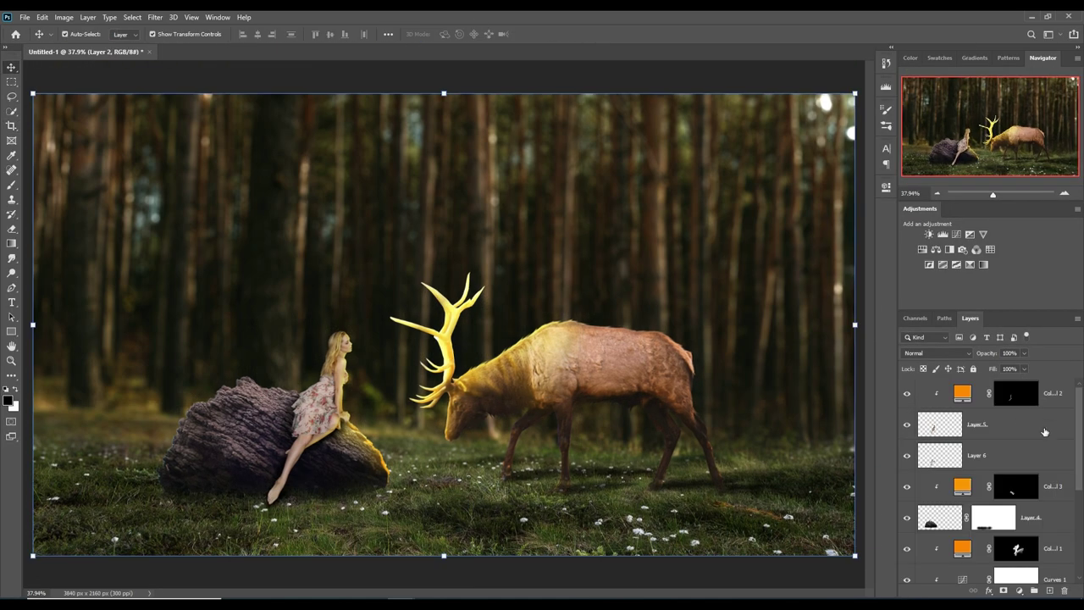
pyautogui.scroll(-2, 1045, 432)
pyautogui.scroll(-3, 1012, 542)
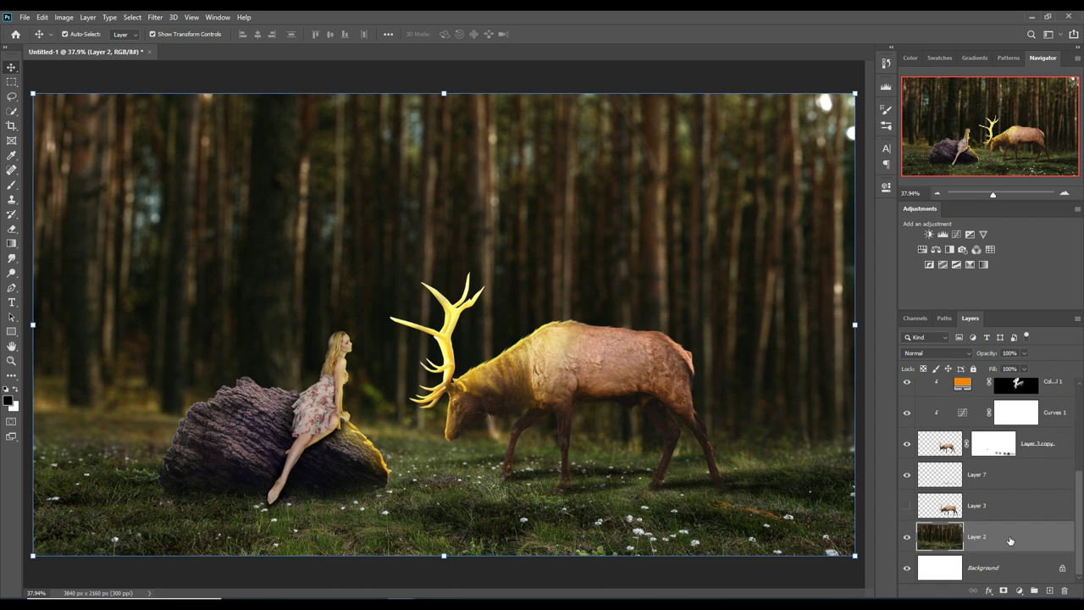
# Add an Exposure adjustment above the forest backdrop at -1.44 exposure and 1.10 gamma
pyautogui.click(1021, 590)
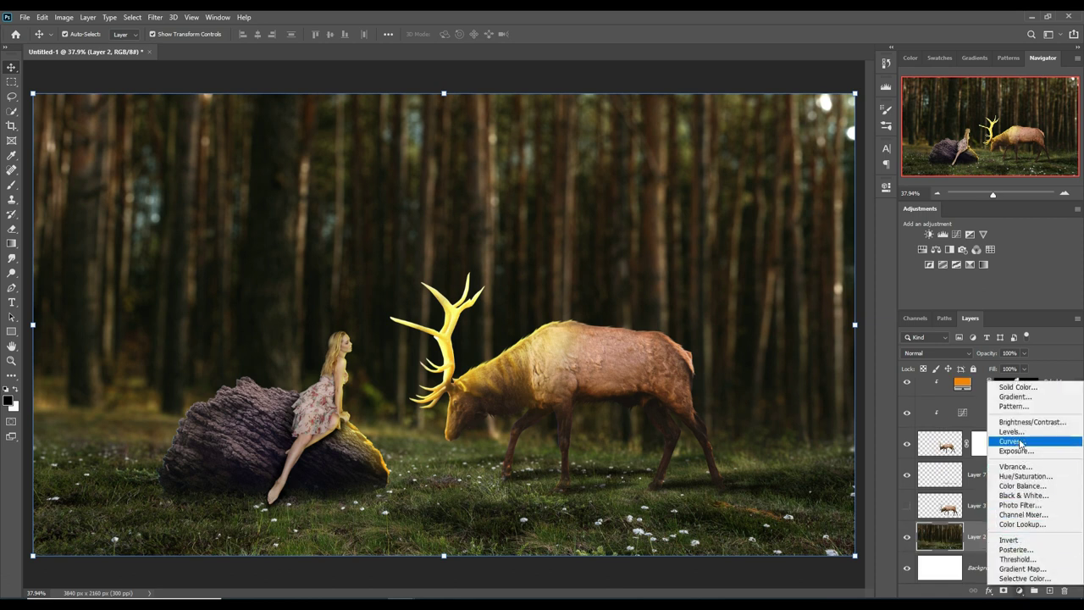
pyautogui.click(1016, 450)
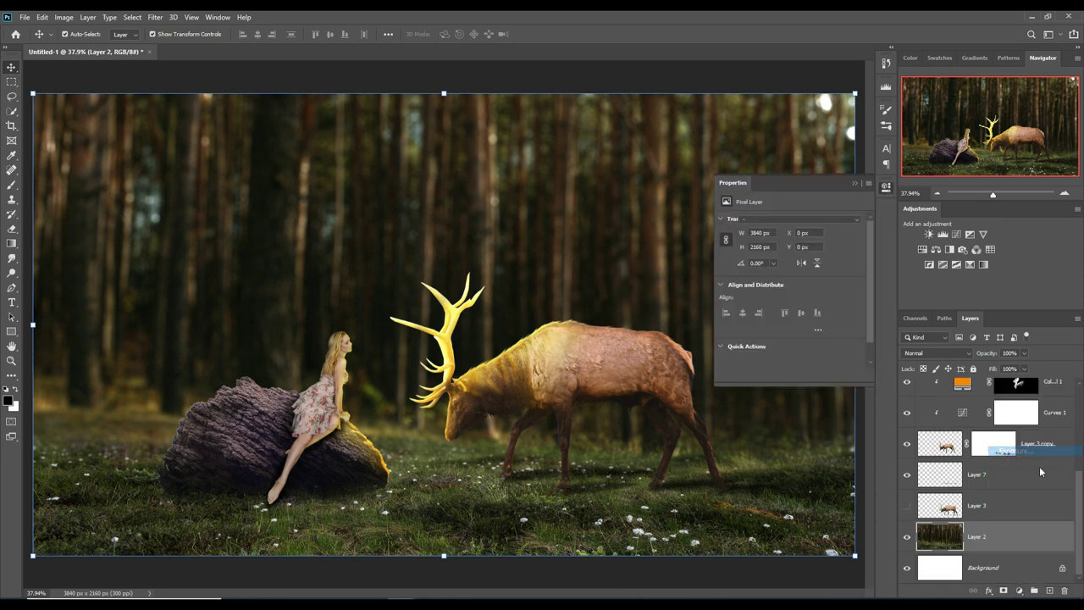
pyautogui.moveTo(789, 249); pyautogui.dragTo(775, 248)
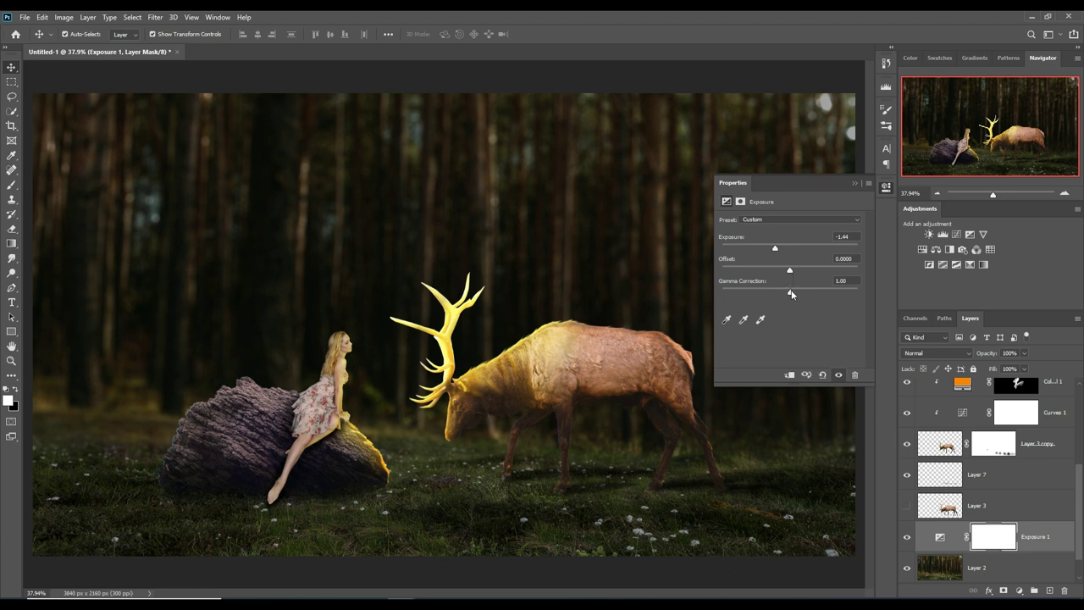
pyautogui.moveTo(780, 294); pyautogui.dragTo(787, 293)
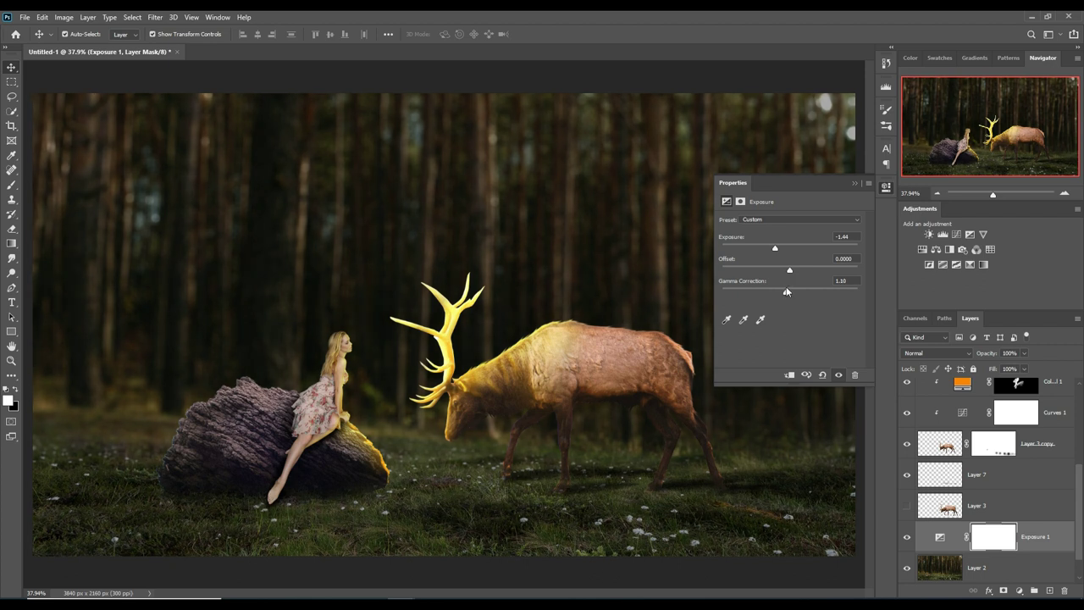
pyautogui.click(855, 184)
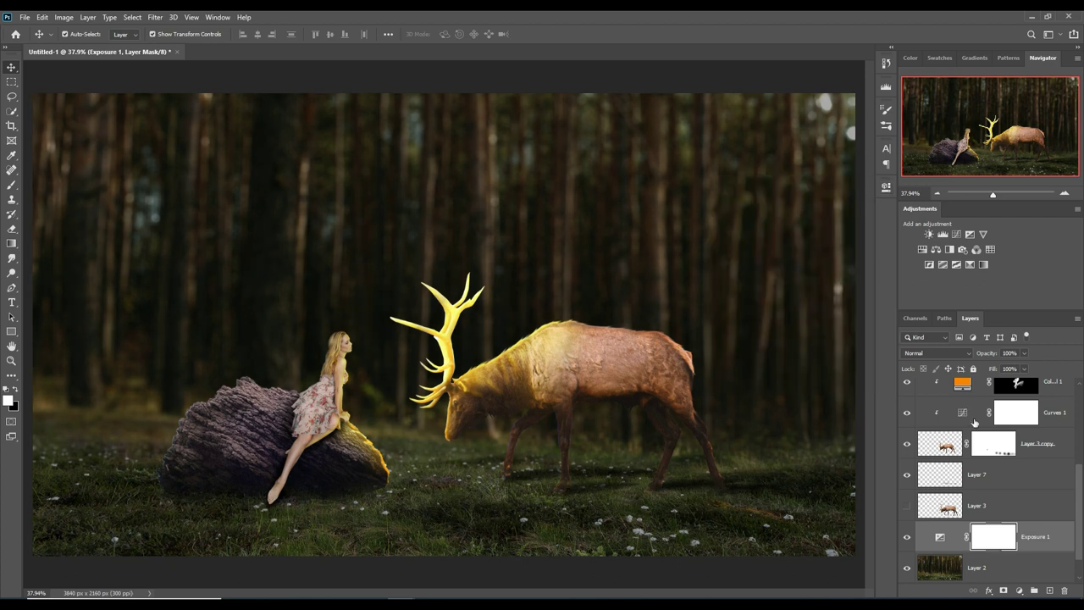
pyautogui.click(1035, 566)
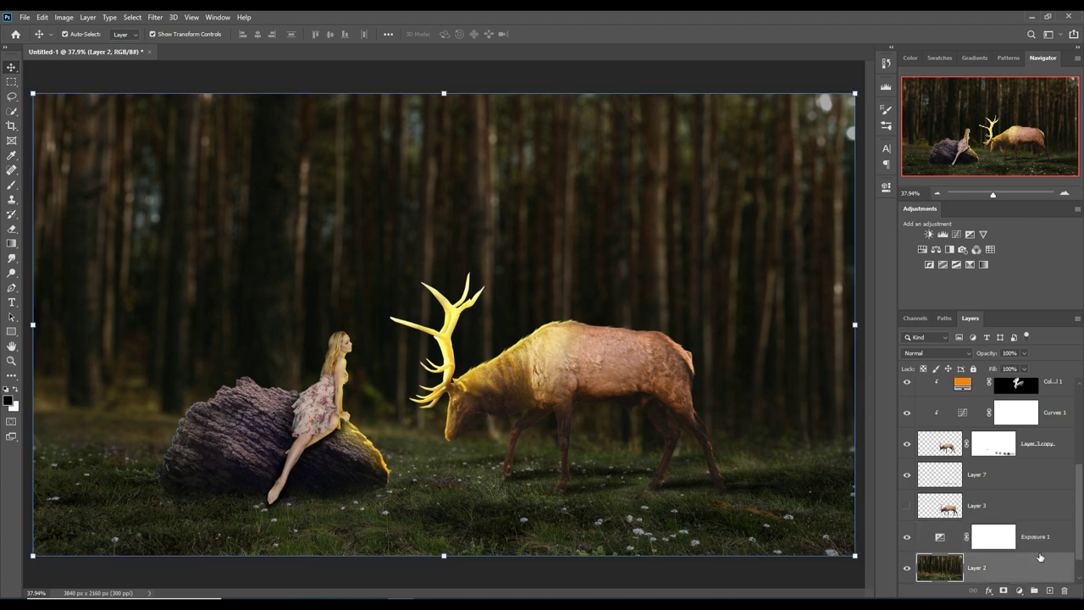
# Add a Curves 2 adjustment with a slightly nudged midpoint on the blurred forest backdrop
pyautogui.click(1019, 591)
pyautogui.click(1025, 453)
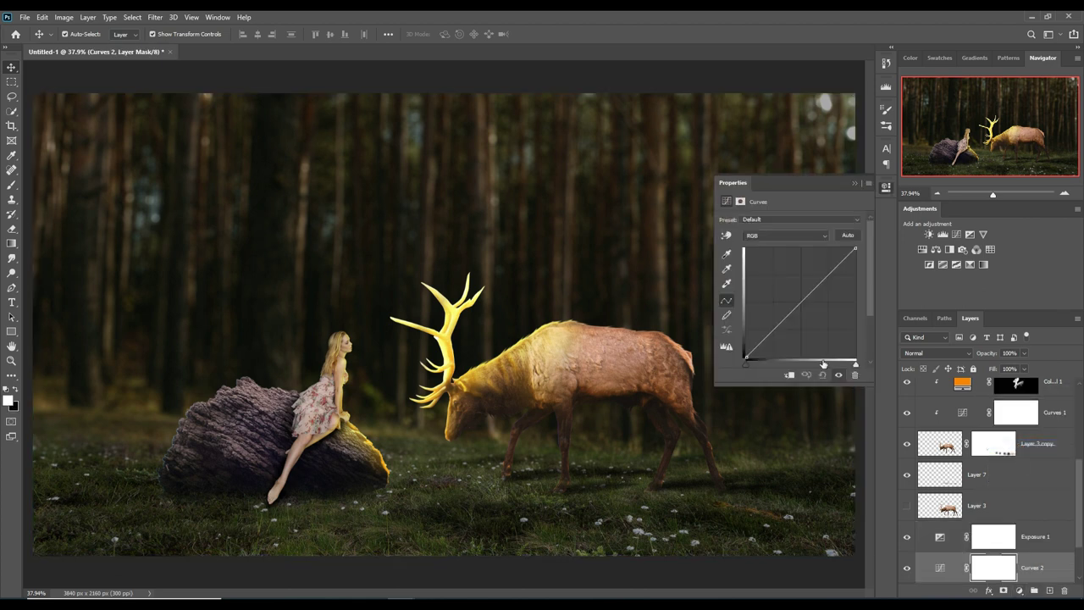
pyautogui.moveTo(805, 300); pyautogui.dragTo(814, 310)
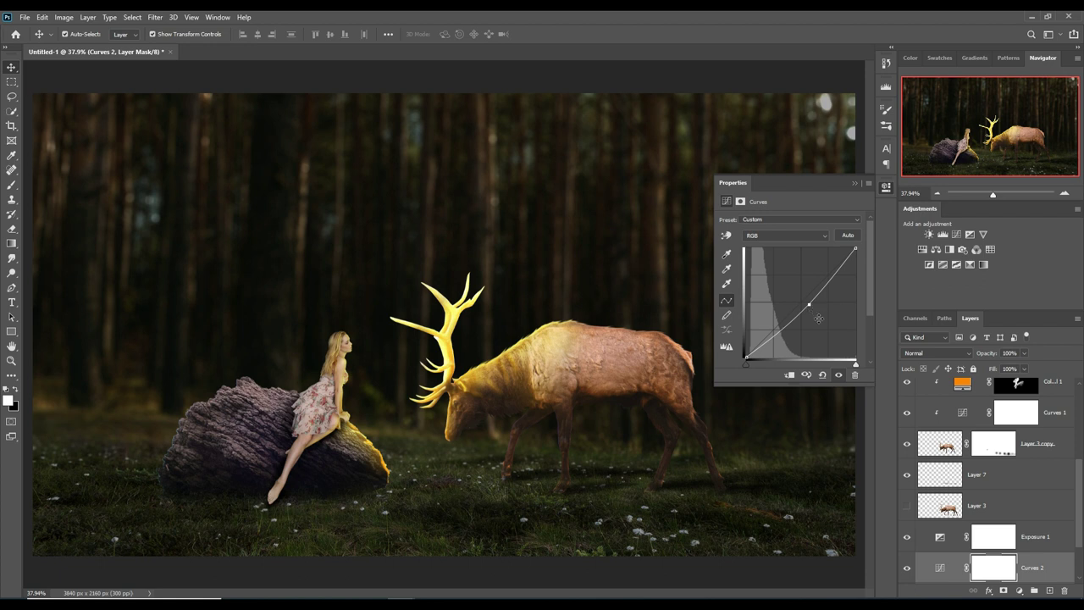
pyautogui.click(854, 186)
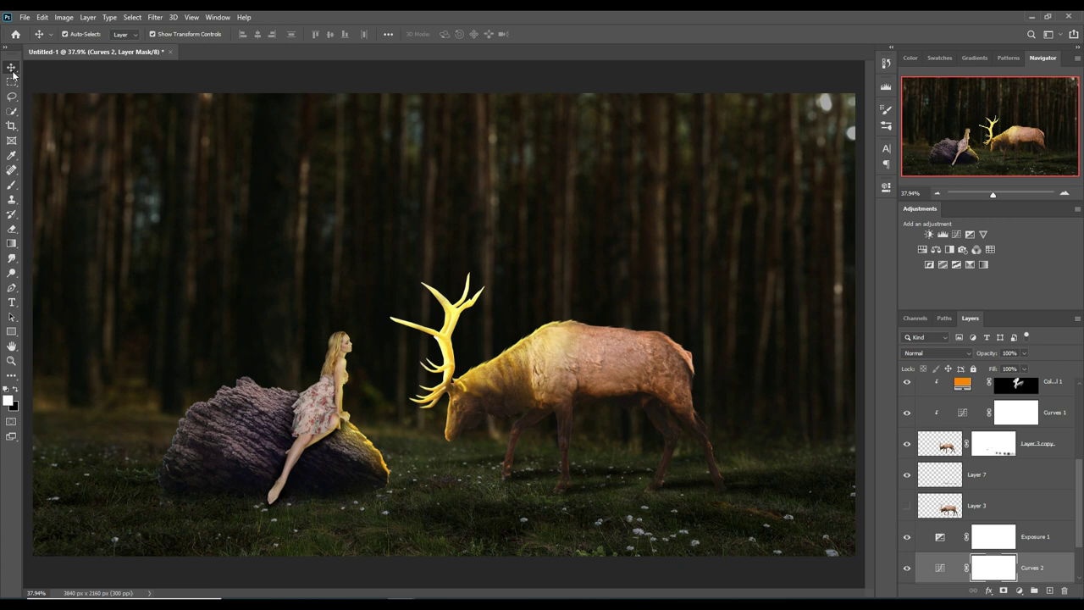
pyautogui.scroll(5, 976, 403)
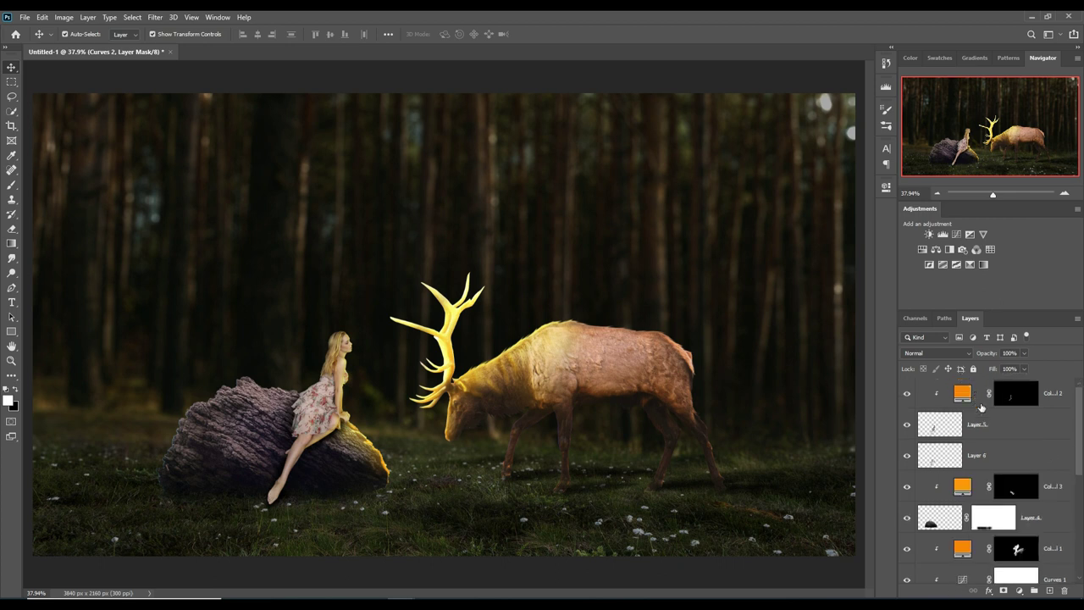
# Create a new Layer 8 above Color Fill 3 and clip it to the rock
pyautogui.click(1066, 392)
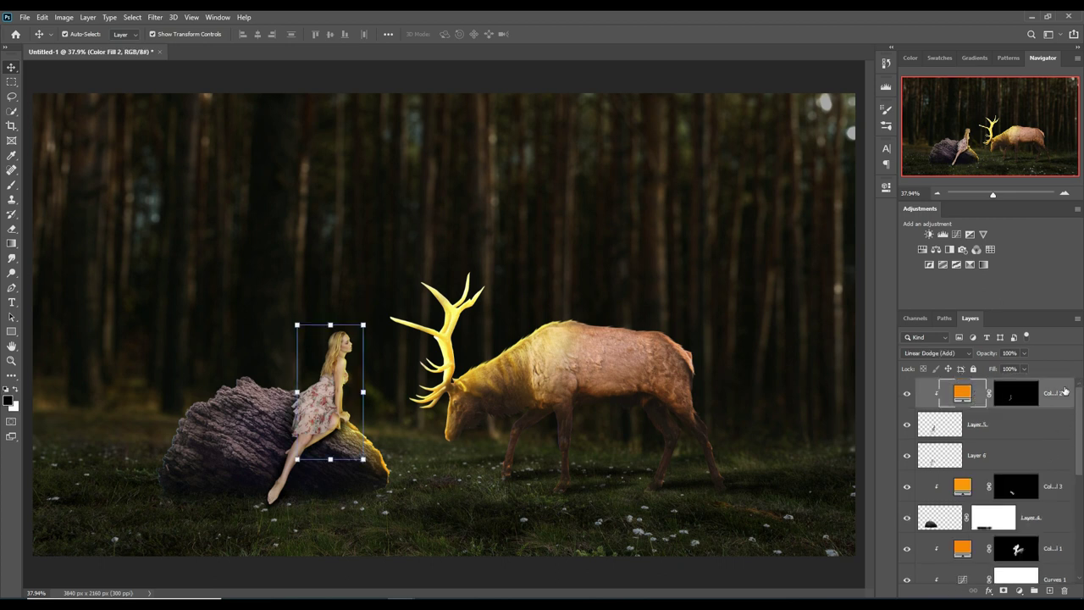
pyautogui.click(250, 434)
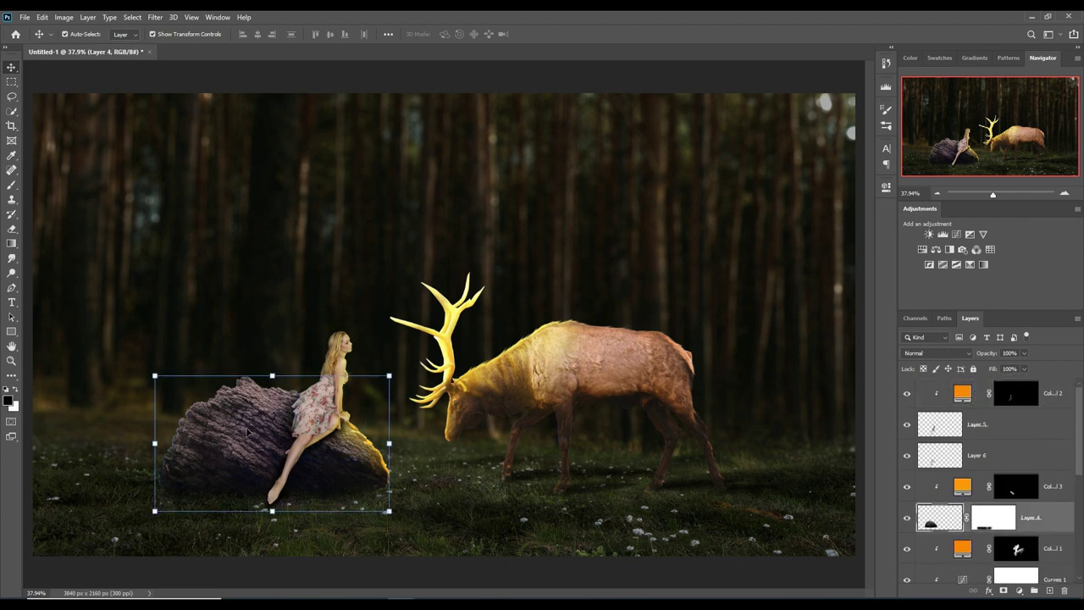
pyautogui.click(1066, 481)
pyautogui.click(1051, 590)
pyautogui.rightClick(1019, 489)
pyautogui.click(969, 229)
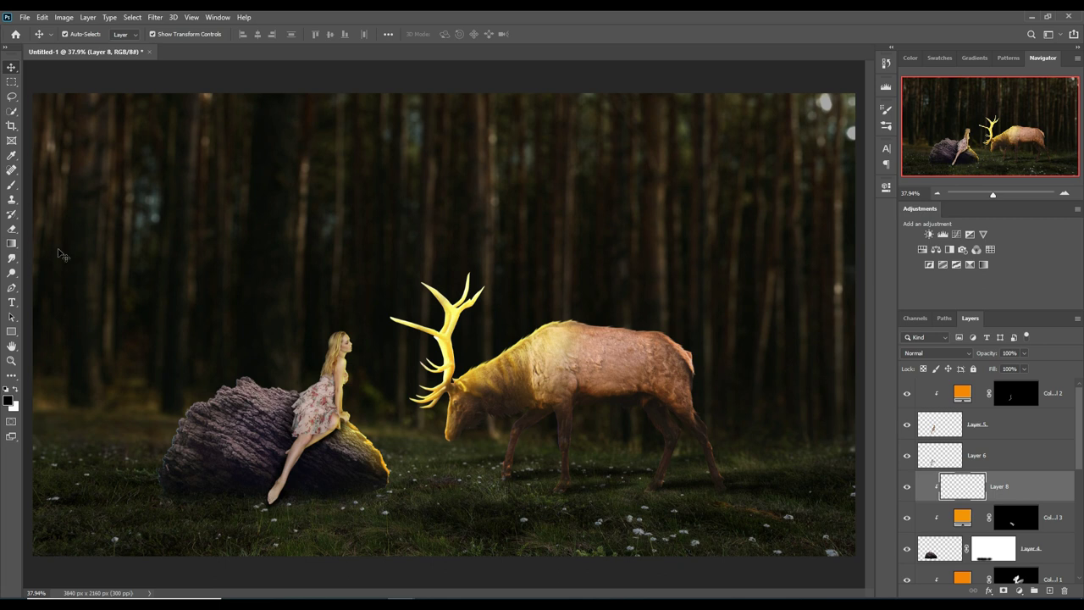
# Brush dark shading onto the rock's top edge behind the woman
pyautogui.press('b')
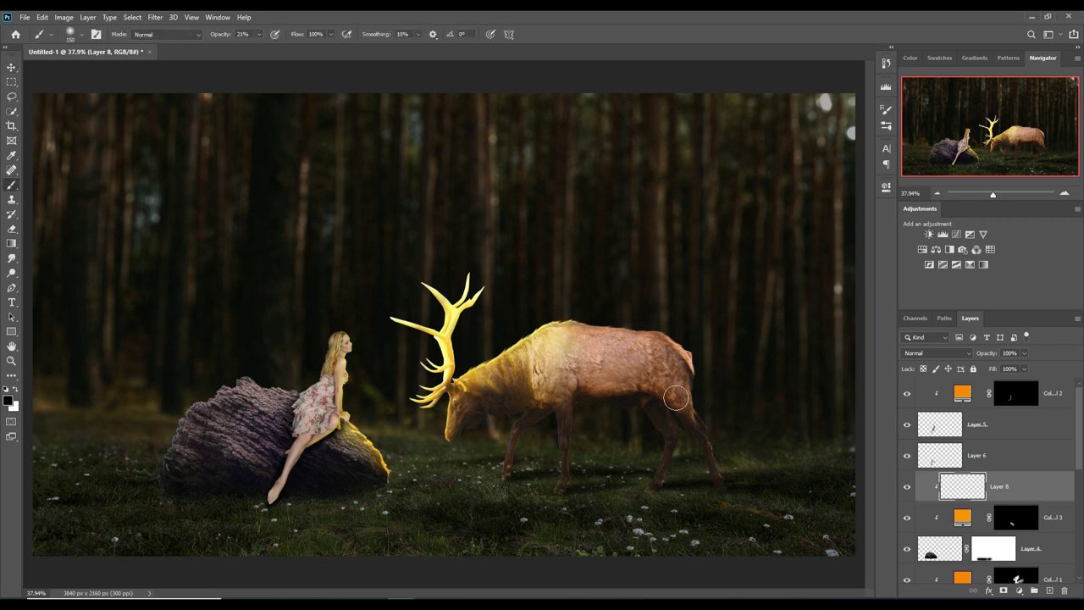
pyautogui.moveTo(288, 432)
pyautogui.mouseDown()
pyautogui.moveTo(269, 389)
pyautogui.moveTo(283, 446)
pyautogui.moveTo(231, 426)
pyautogui.moveTo(230, 394)
pyautogui.moveTo(225, 433)
pyautogui.moveTo(290, 443)
pyautogui.moveTo(294, 460)
pyautogui.moveTo(213, 462)
pyautogui.moveTo(252, 480)
pyautogui.moveTo(199, 441)
pyautogui.moveTo(254, 422)
pyautogui.mouseUp()
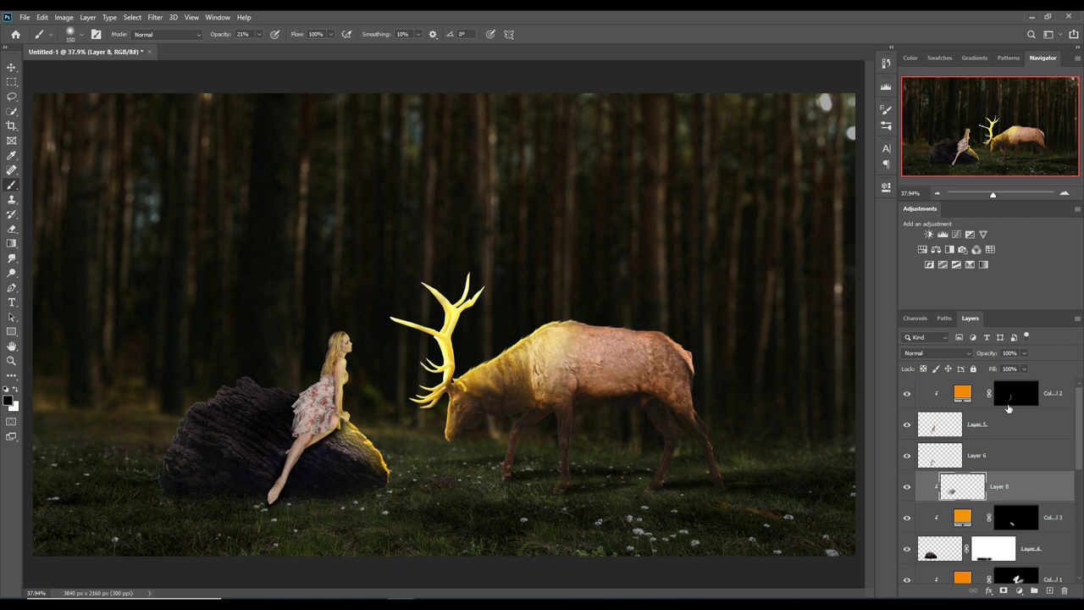
pyautogui.click(1042, 423)
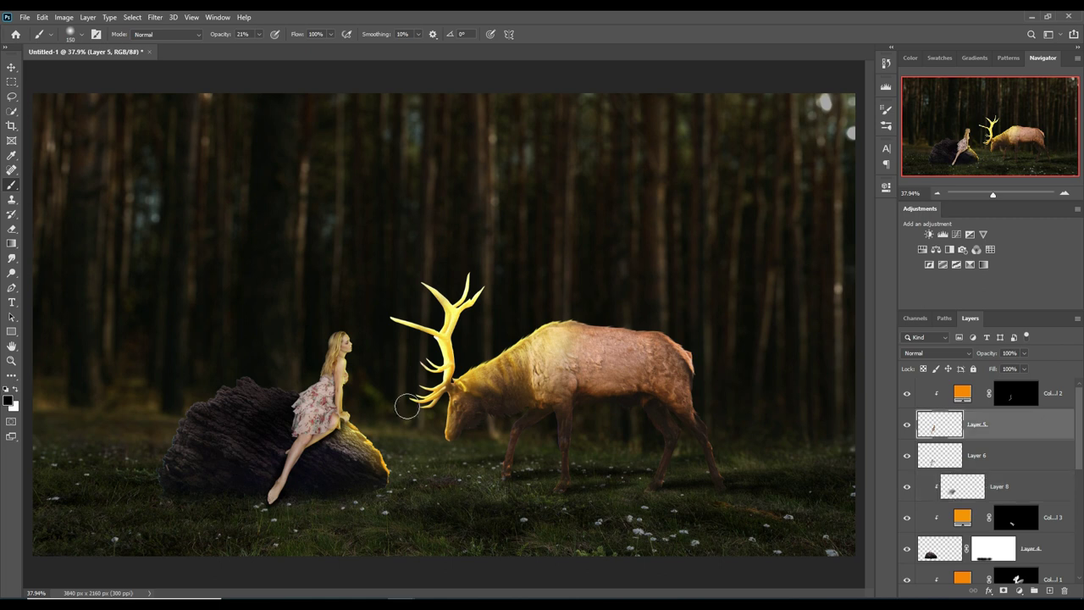
# Add a darkening Curves 3 adjustment, then create an empty Layer 9 above Color Fill 2
pyautogui.click(1019, 591)
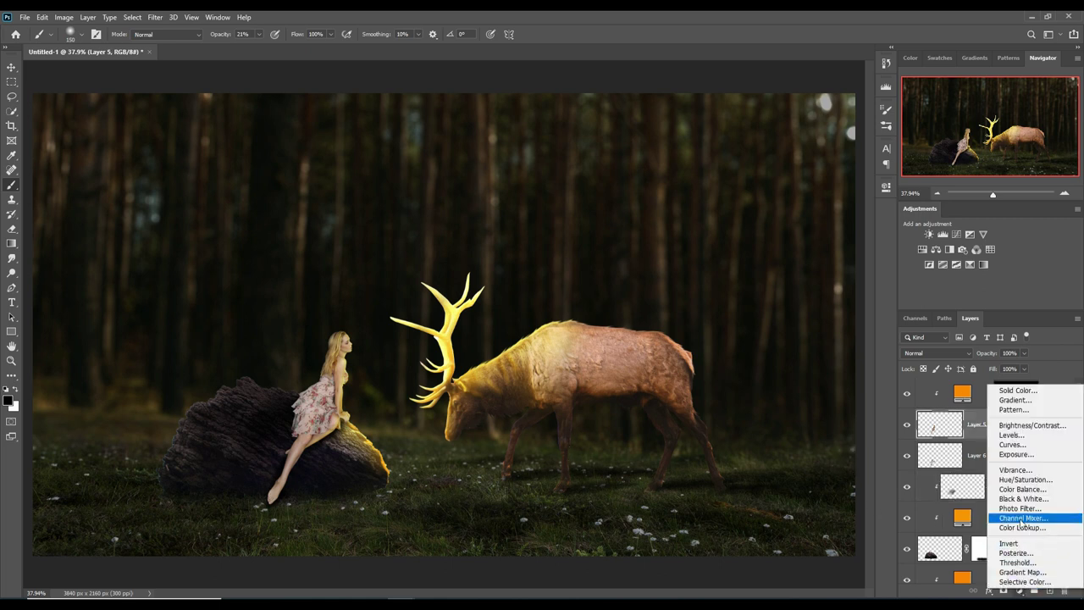
pyautogui.click(1008, 444)
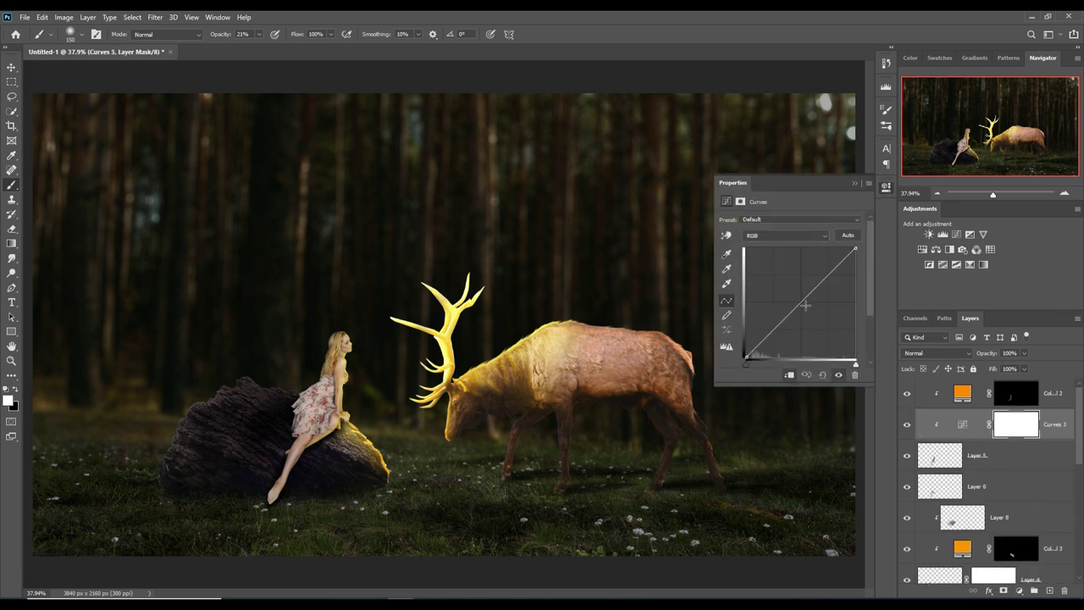
pyautogui.moveTo(806, 306); pyautogui.dragTo(816, 316)
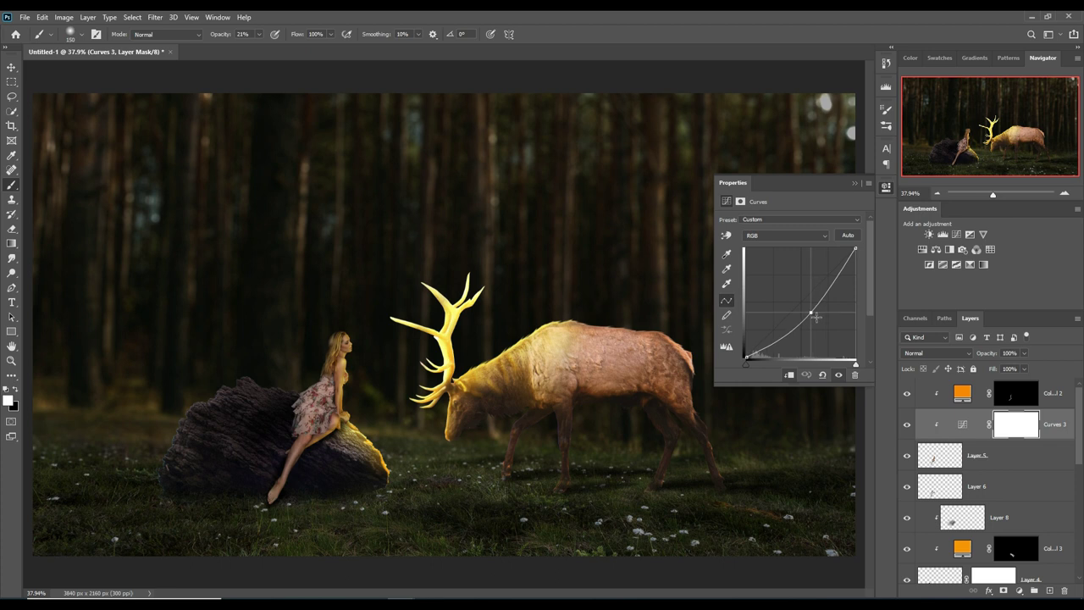
pyautogui.click(859, 178)
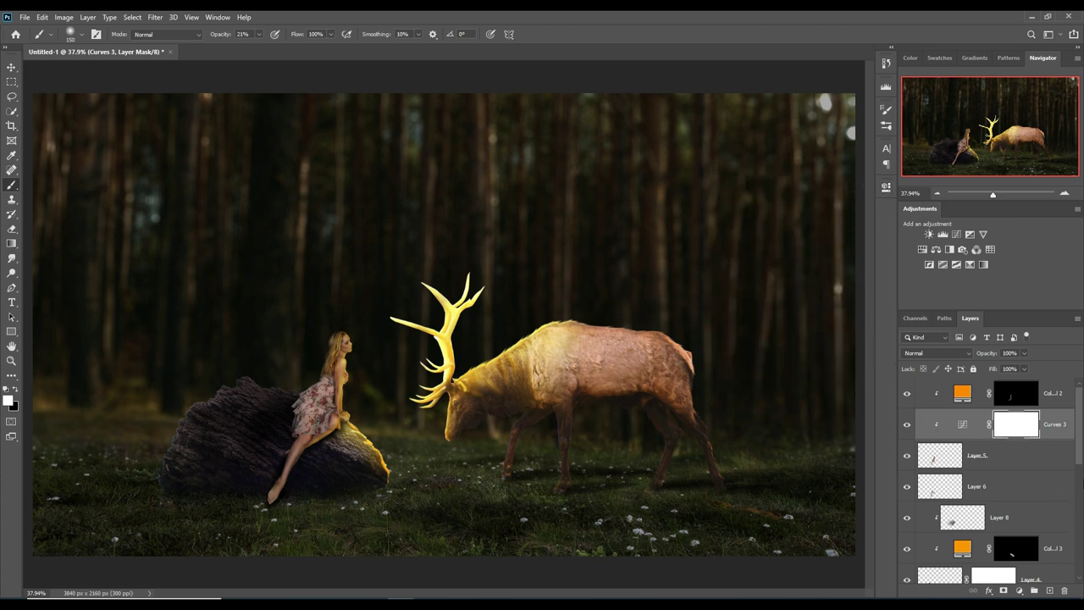
pyautogui.click(1060, 404)
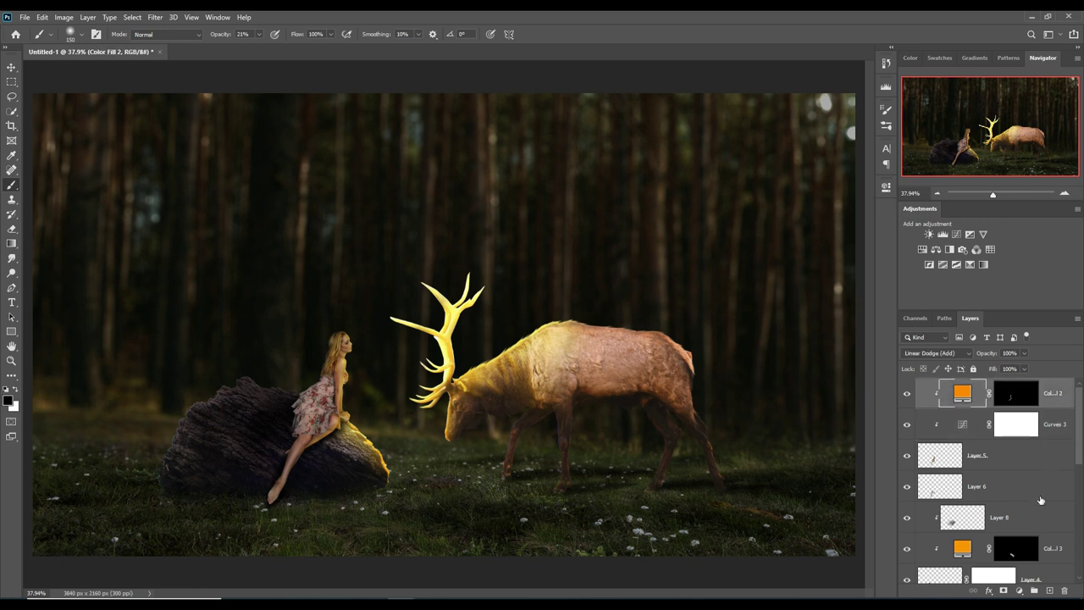
pyautogui.click(1050, 591)
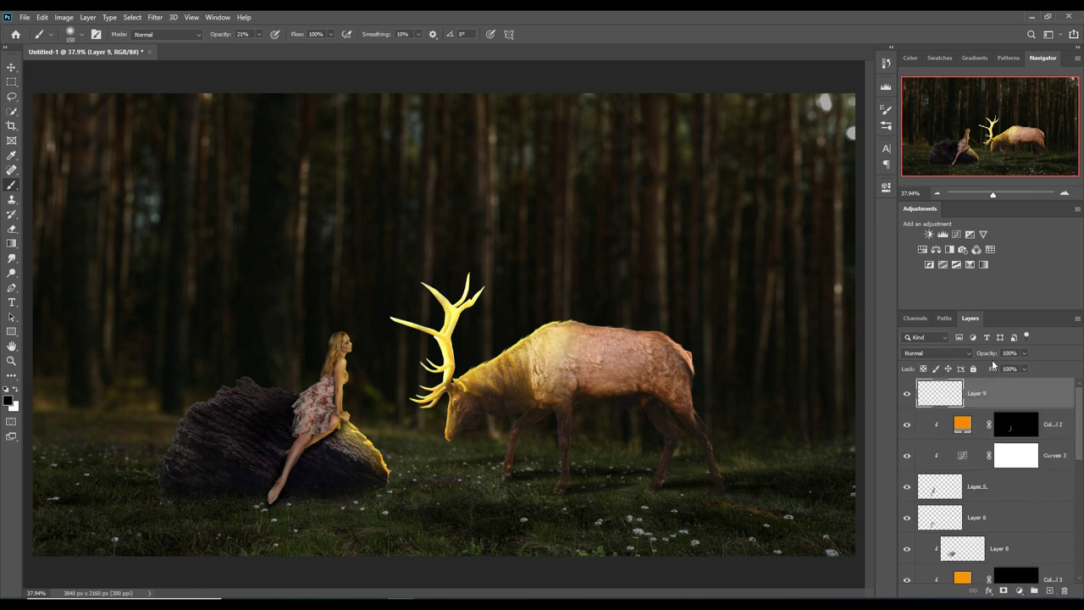
# Set Layer 9 to Linear Dodge (Add) and add a golden-orange Solid Color fill
pyautogui.click(967, 352)
pyautogui.click(916, 428)
pyautogui.click(1020, 591)
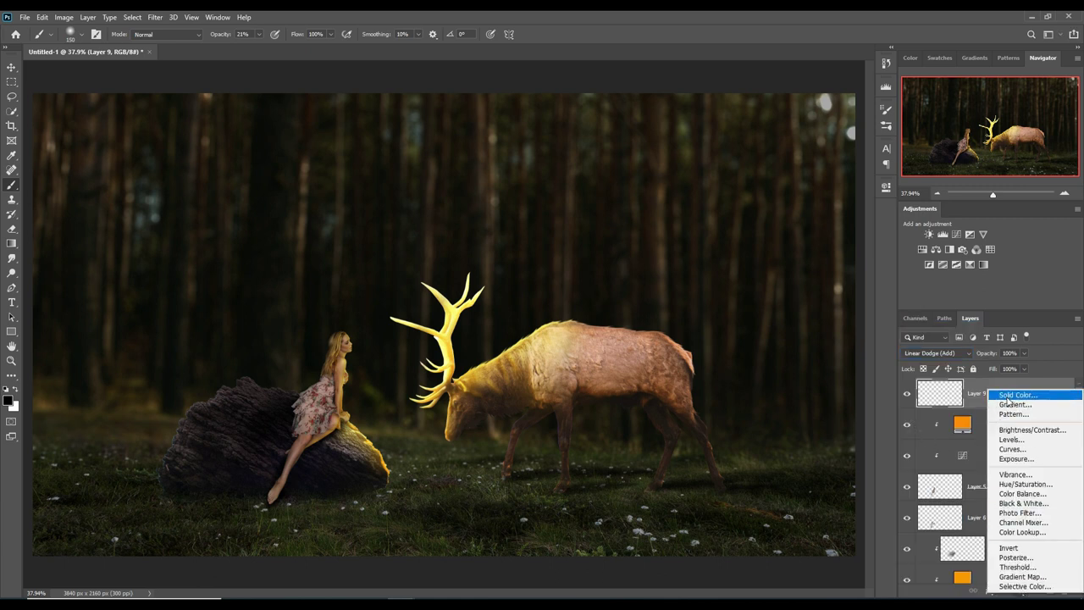
pyautogui.click(1010, 397)
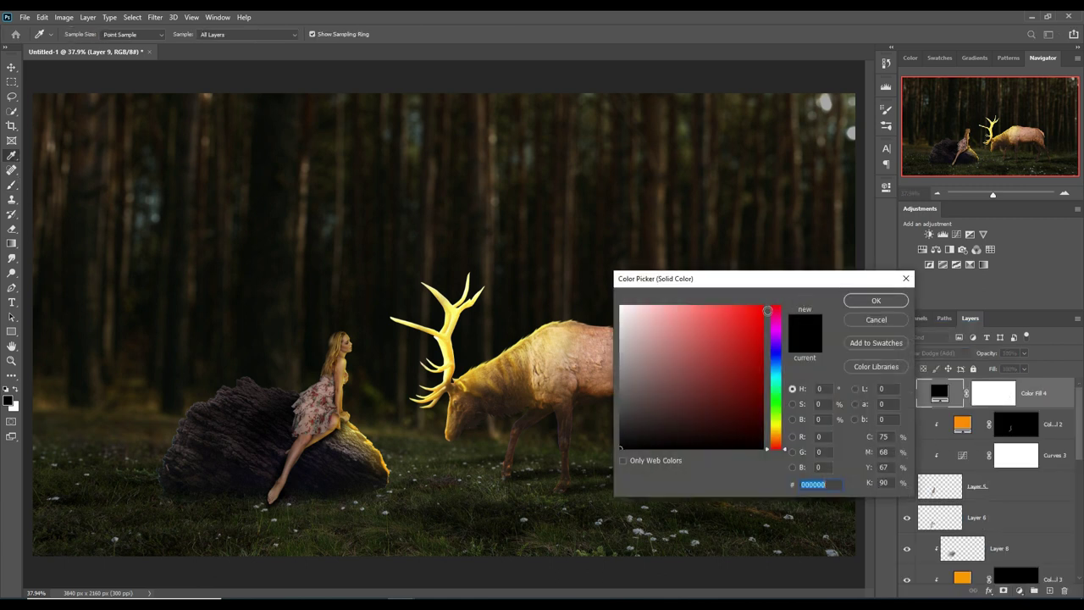
pyautogui.click(762, 308)
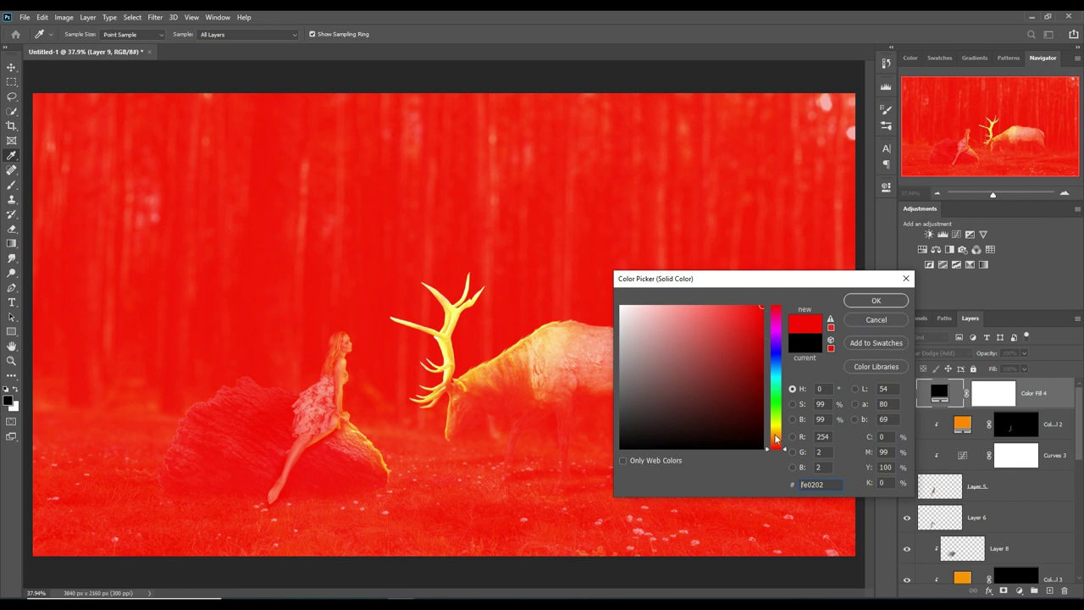
pyautogui.click(775, 435)
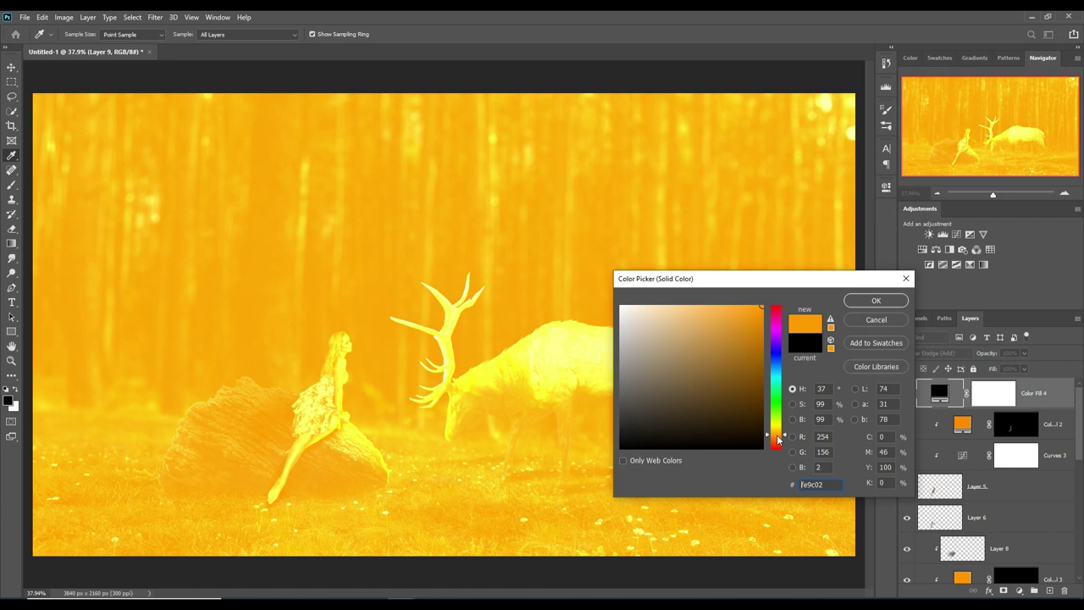
pyautogui.moveTo(781, 437); pyautogui.dragTo(779, 434)
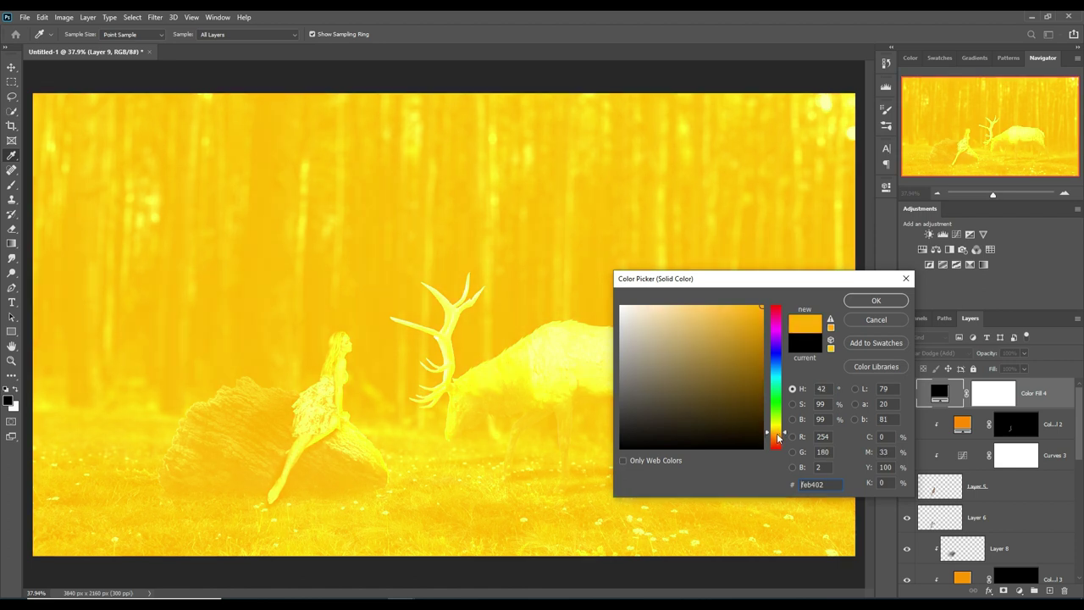
pyautogui.moveTo(777, 437); pyautogui.dragTo(778, 438)
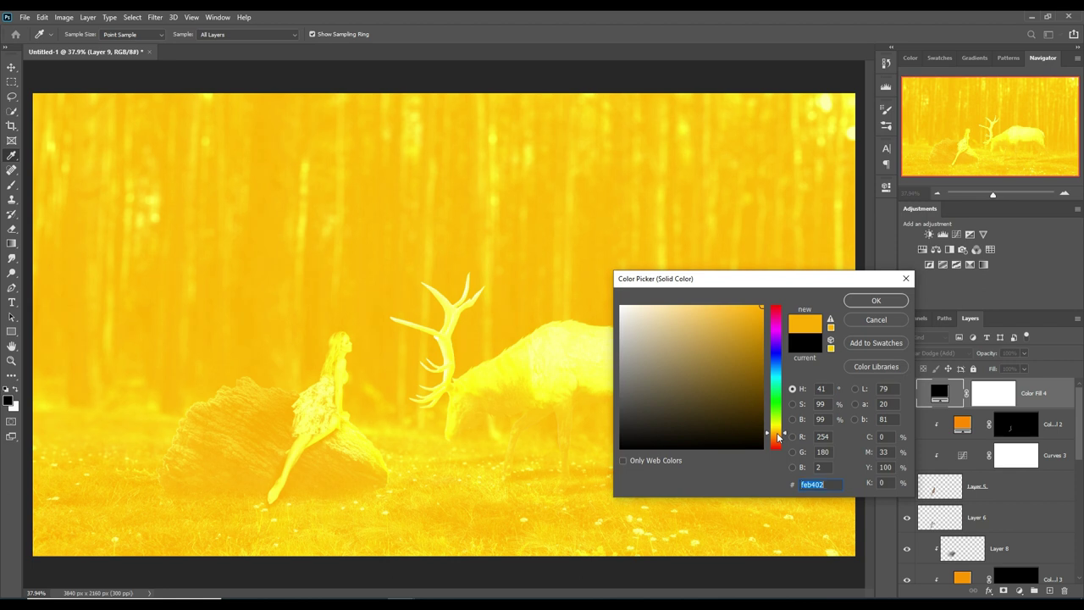
pyautogui.click(868, 300)
# Invert the Color Fill 4 mask to hide the golden overlay, zoomed toward the antlers
pyautogui.click(999, 394)
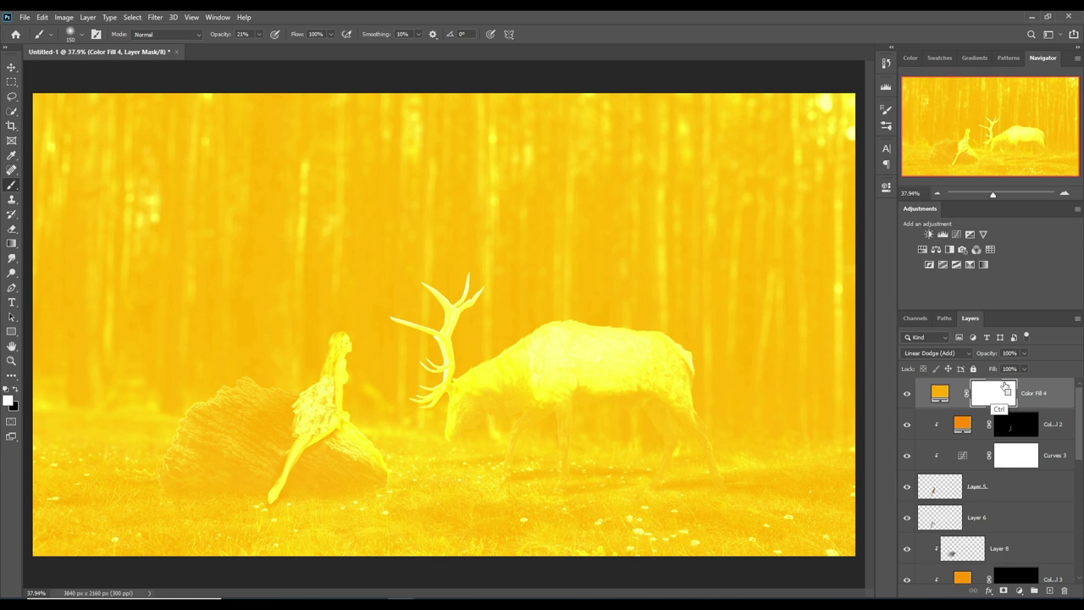
pyautogui.hotkey('ctrl', 'i')
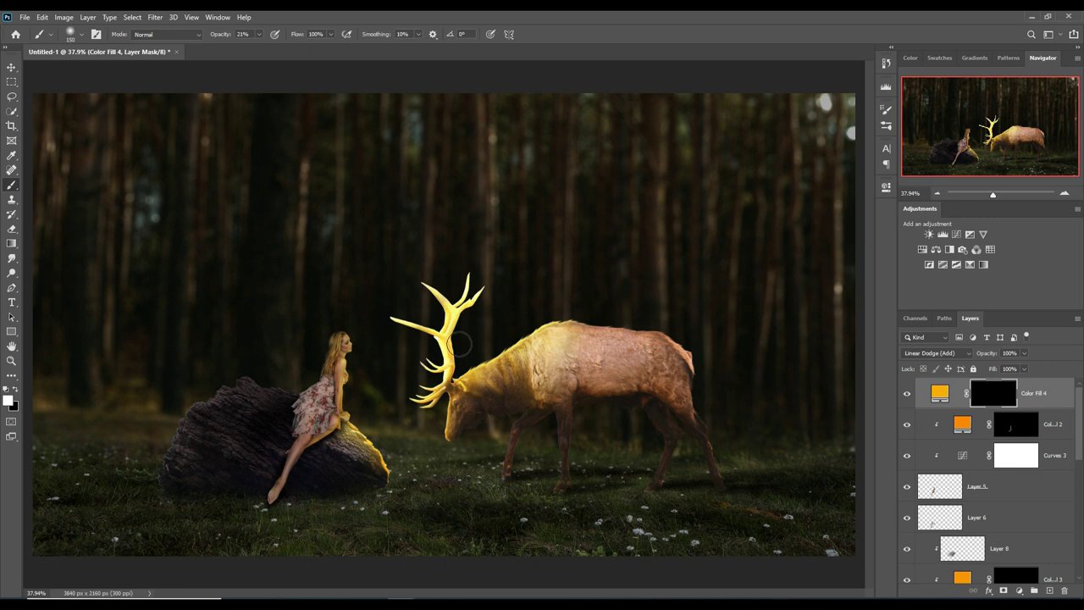
pyautogui.hotkey('ctrl', '=')
pyautogui.hotkey('ctrl', '=')
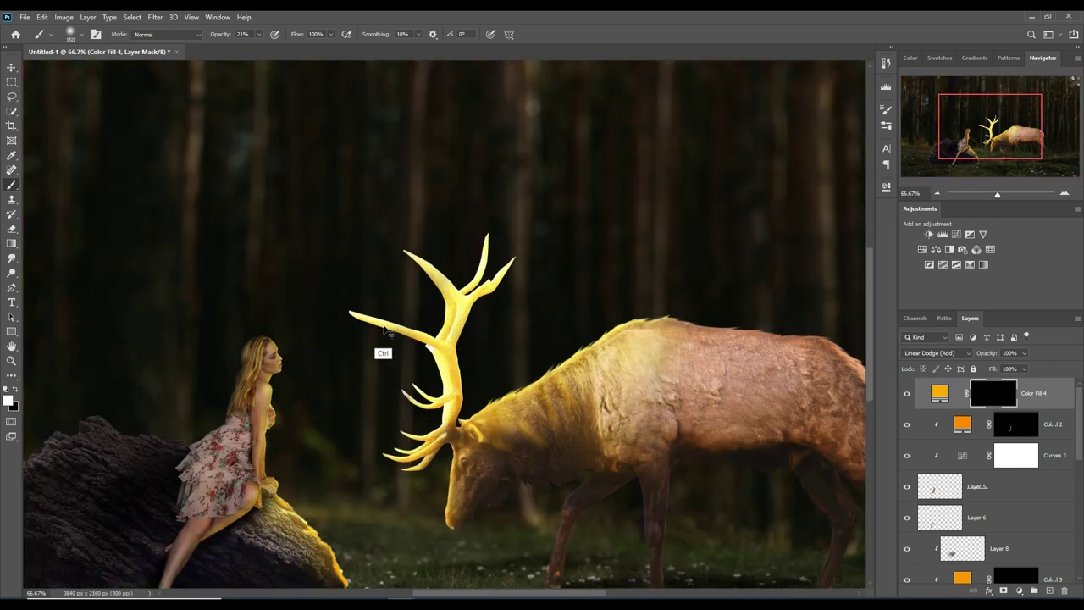
pyautogui.hotkey('ctrl', '=')
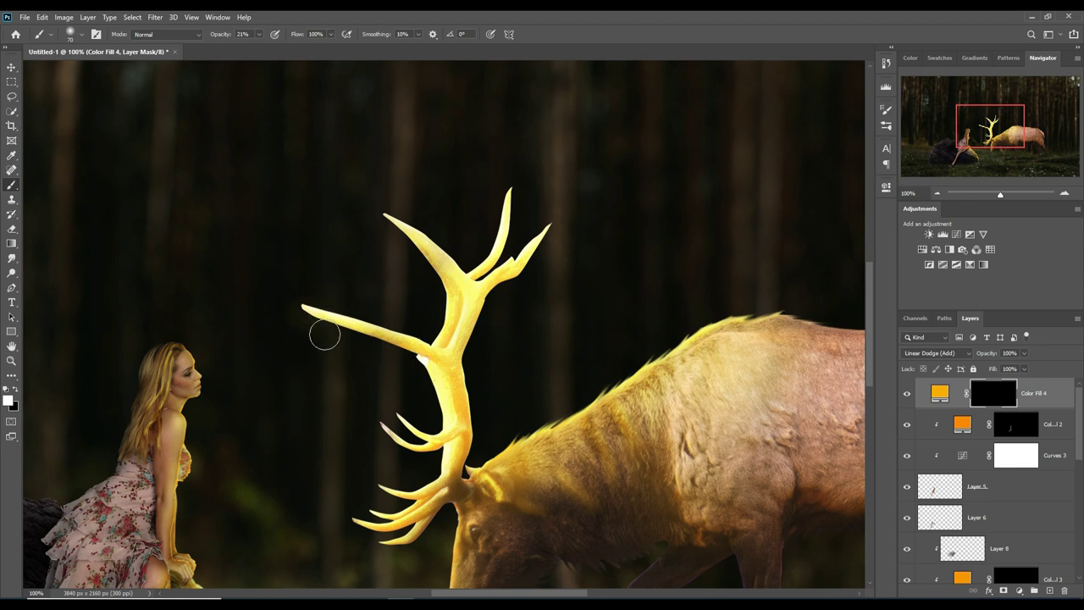
pyautogui.click(82, 35)
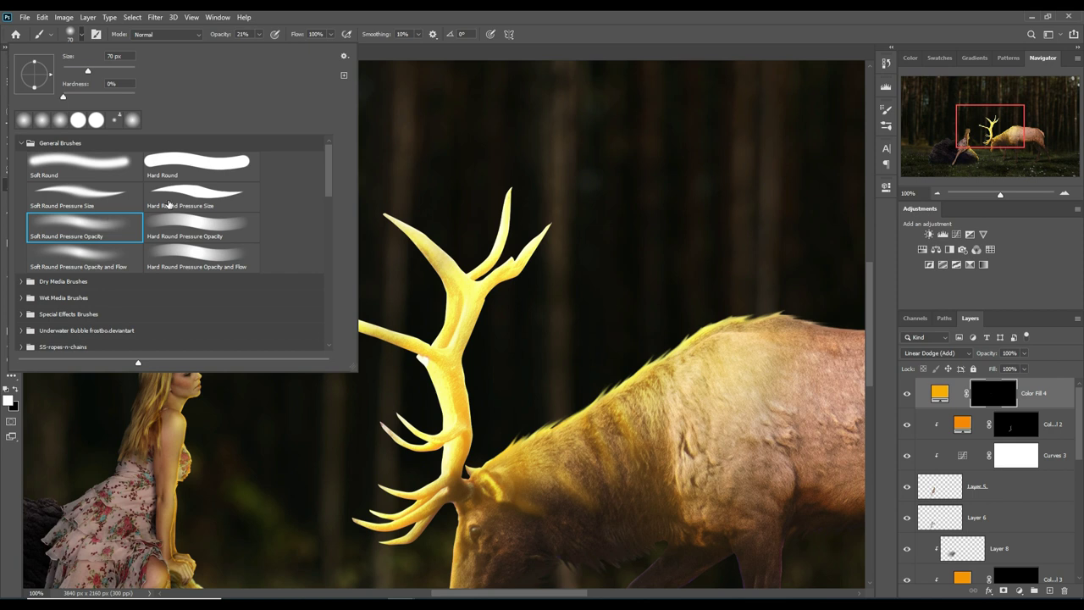
pyautogui.click(426, 23)
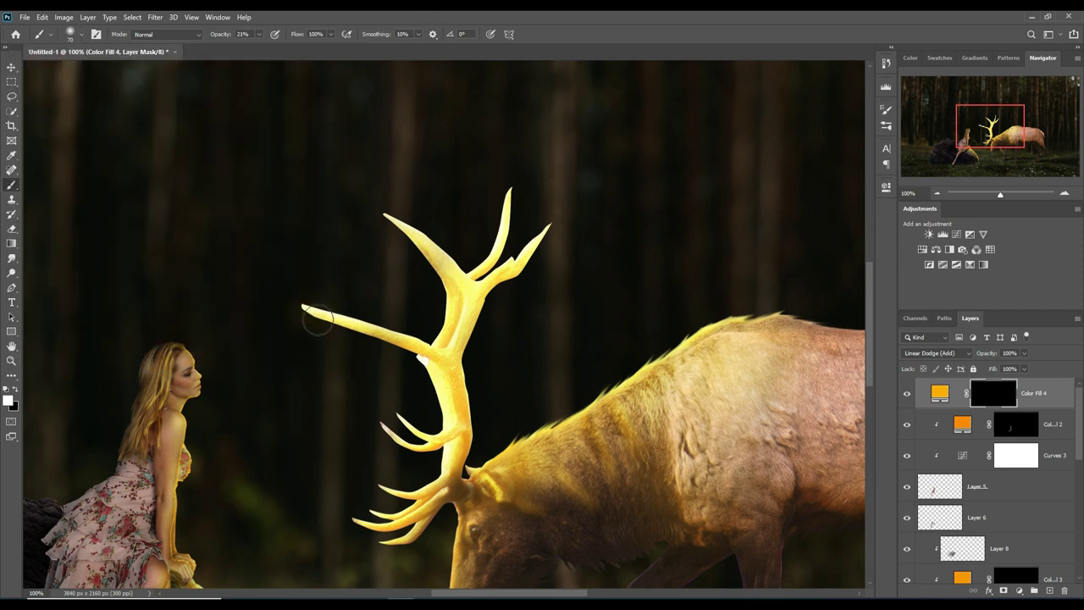
# Paint golden glow along the antler tines, main beam and down onto the neck
pyautogui.moveTo(322, 324); pyautogui.dragTo(442, 364)
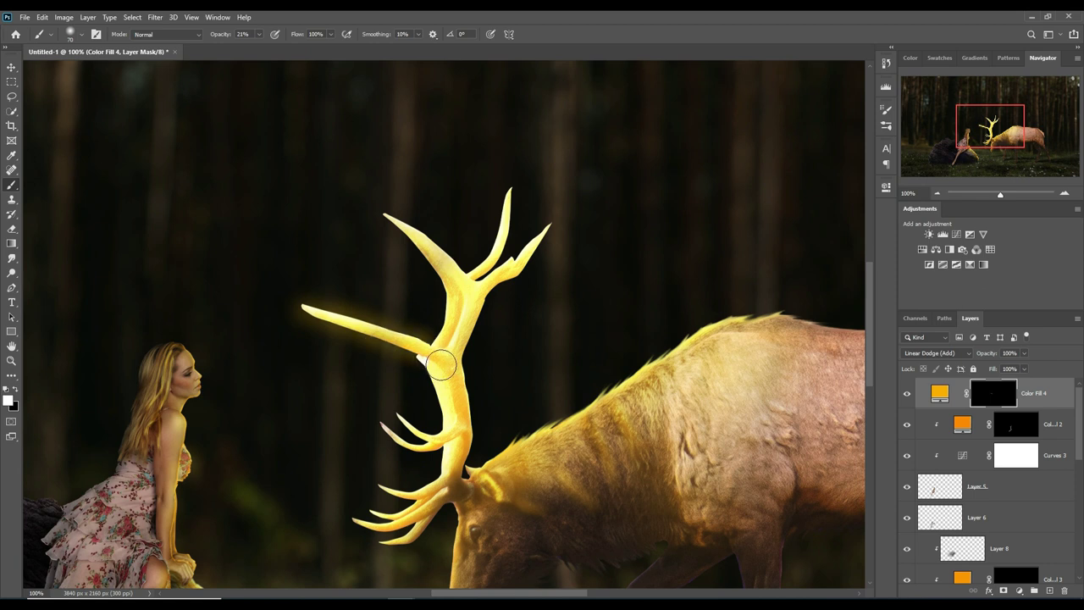
pyautogui.moveTo(418, 234)
pyautogui.mouseDown()
pyautogui.moveTo(445, 270)
pyautogui.moveTo(455, 347)
pyautogui.mouseUp()
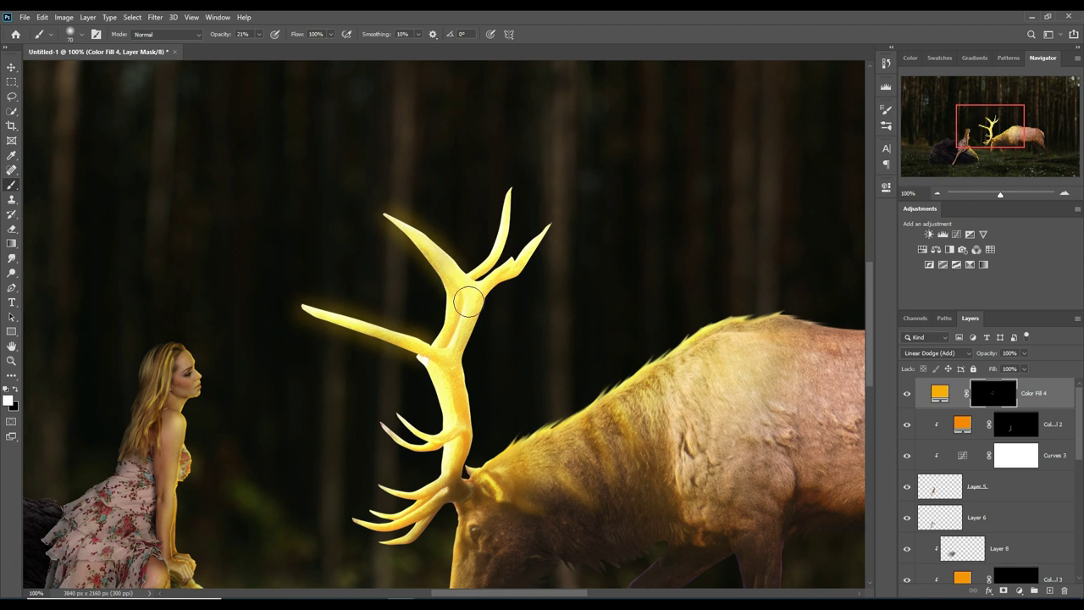
pyautogui.moveTo(508, 207); pyautogui.dragTo(504, 297)
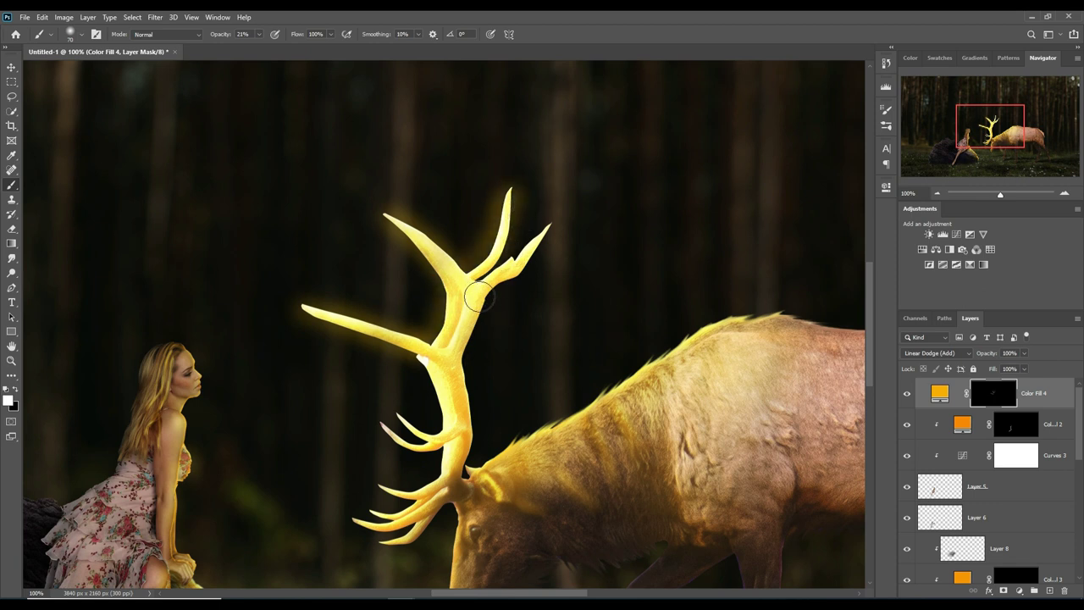
pyautogui.moveTo(561, 242); pyautogui.dragTo(503, 303)
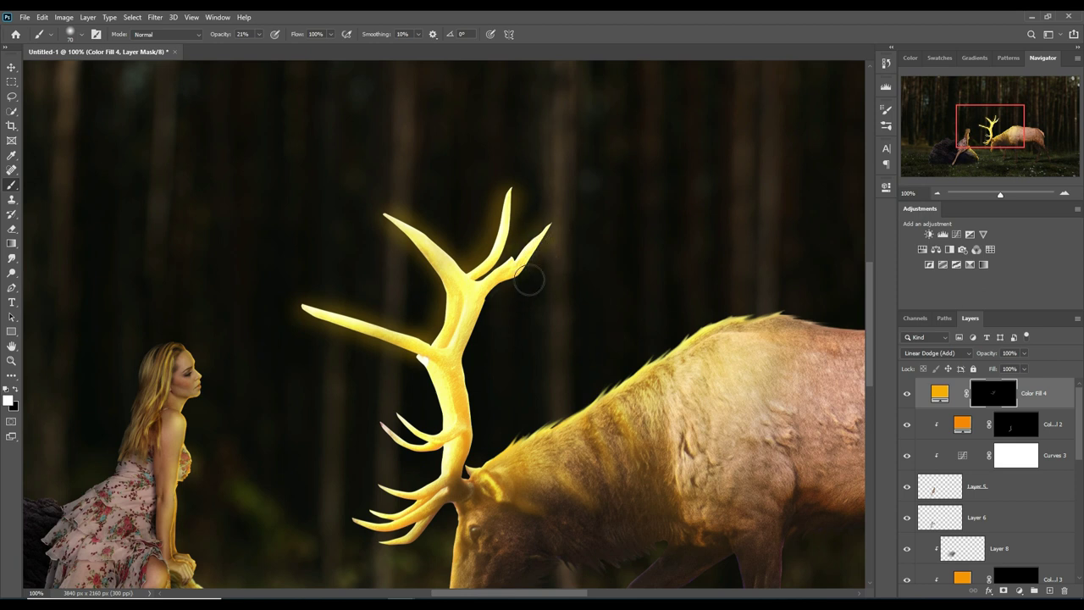
pyautogui.moveTo(483, 314)
pyautogui.mouseDown()
pyautogui.moveTo(458, 390)
pyautogui.moveTo(480, 455)
pyautogui.moveTo(473, 477)
pyautogui.moveTo(414, 453)
pyautogui.moveTo(411, 502)
pyautogui.moveTo(429, 539)
pyautogui.moveTo(453, 518)
pyautogui.mouseUp()
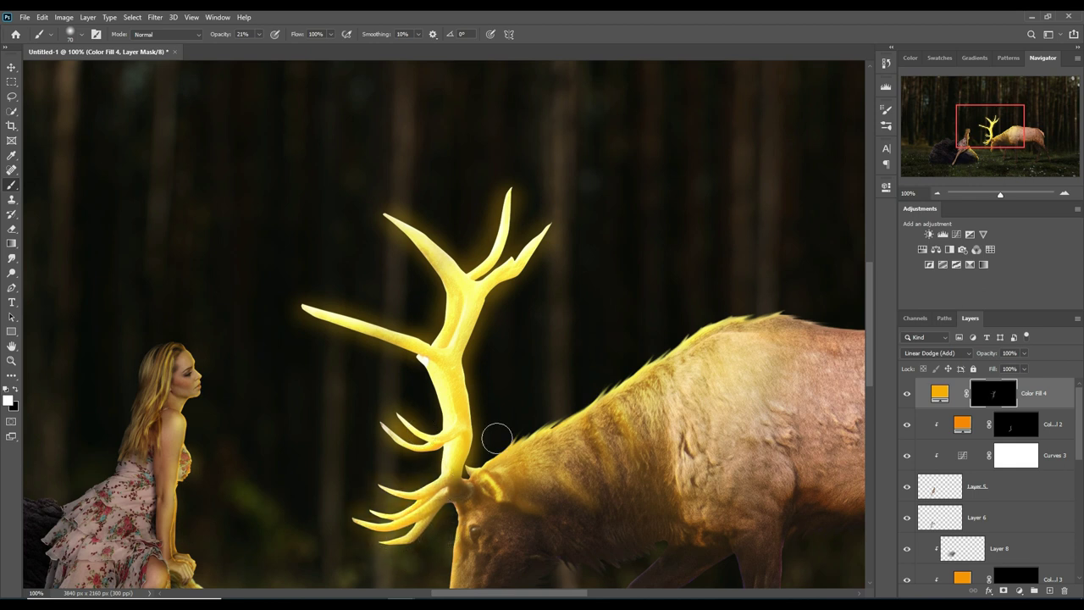
pyautogui.moveTo(509, 371)
pyautogui.mouseDown()
pyautogui.moveTo(511, 481)
pyautogui.moveTo(503, 466)
pyautogui.mouseUp()
# At 59% brush opacity, brighten the elk's face edge with golden glow
pyautogui.click(258, 34)
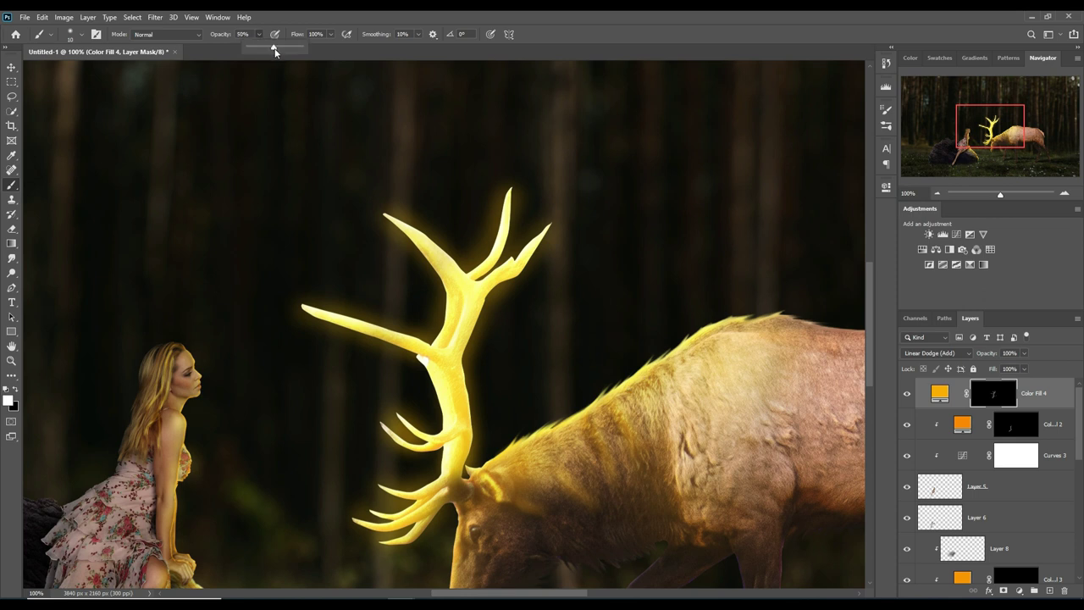
pyautogui.click(645, 374)
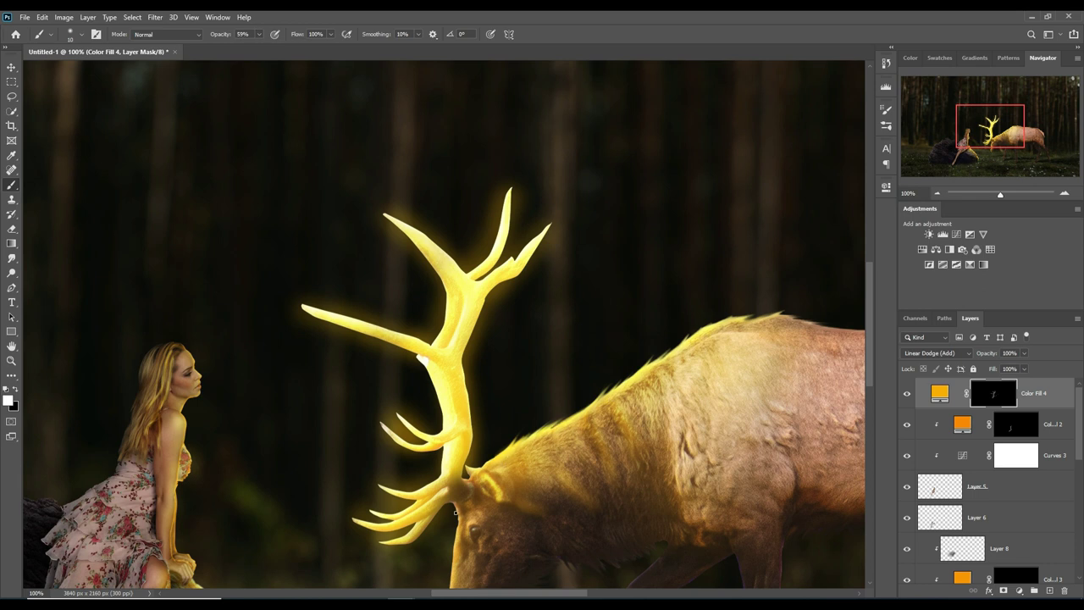
pyautogui.moveTo(463, 528)
pyautogui.mouseDown()
pyautogui.moveTo(457, 558)
pyautogui.moveTo(477, 486)
pyautogui.moveTo(470, 457)
pyautogui.mouseUp()
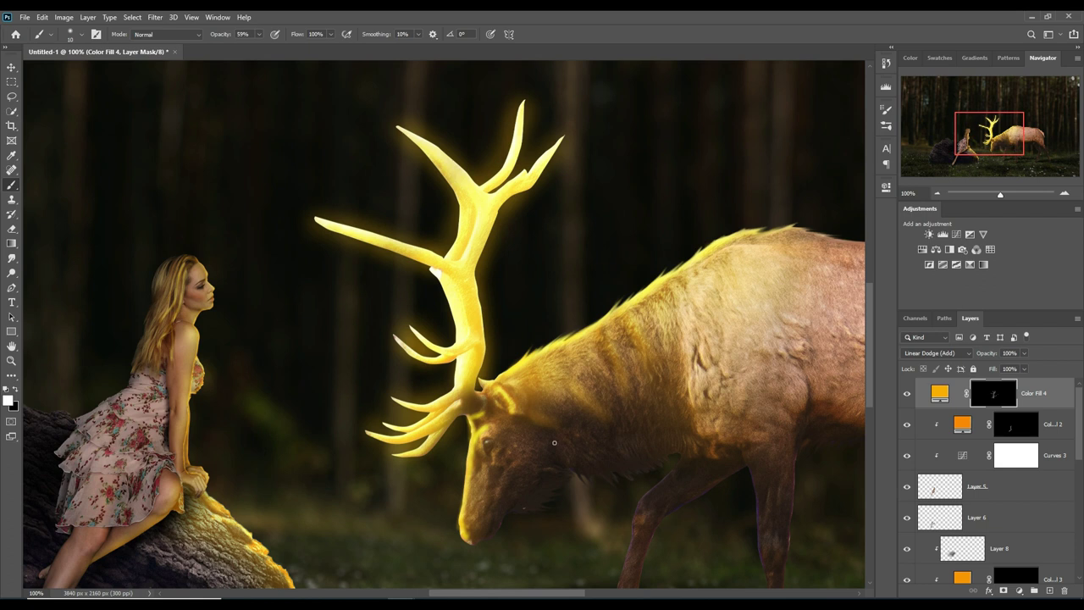
# Paint the Color Fill 4 mask along the woman's shoulder, chest and arm edges
pyautogui.hotkey('ctrl', '+')
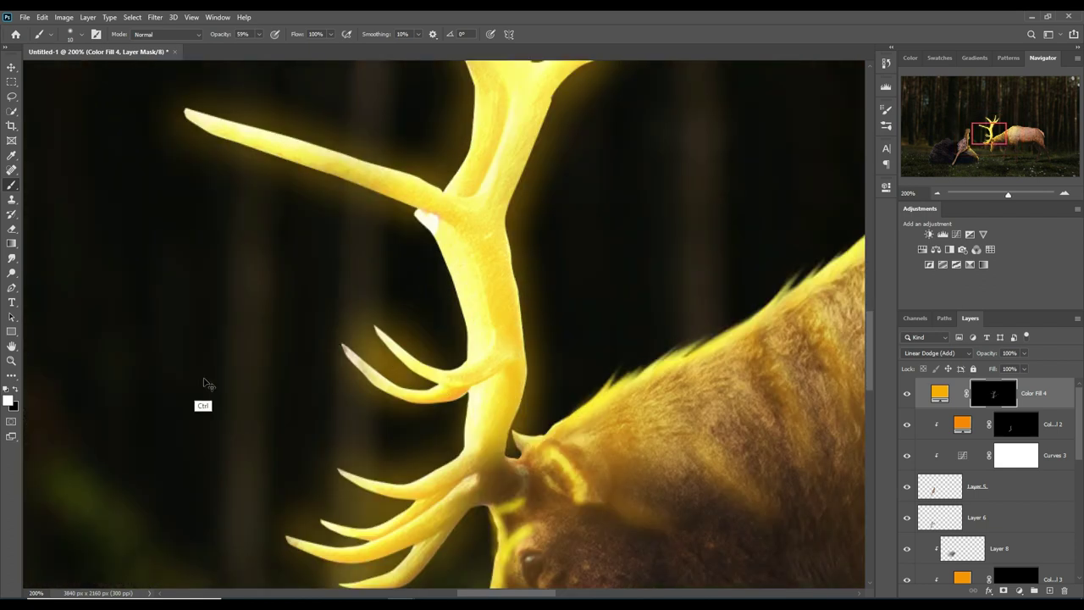
pyautogui.hotkey('ctrl', '+')
pyautogui.moveTo(181, 376)
pyautogui.mouseDown()
pyautogui.moveTo(299, 381)
pyautogui.moveTo(462, 459)
pyautogui.mouseUp()
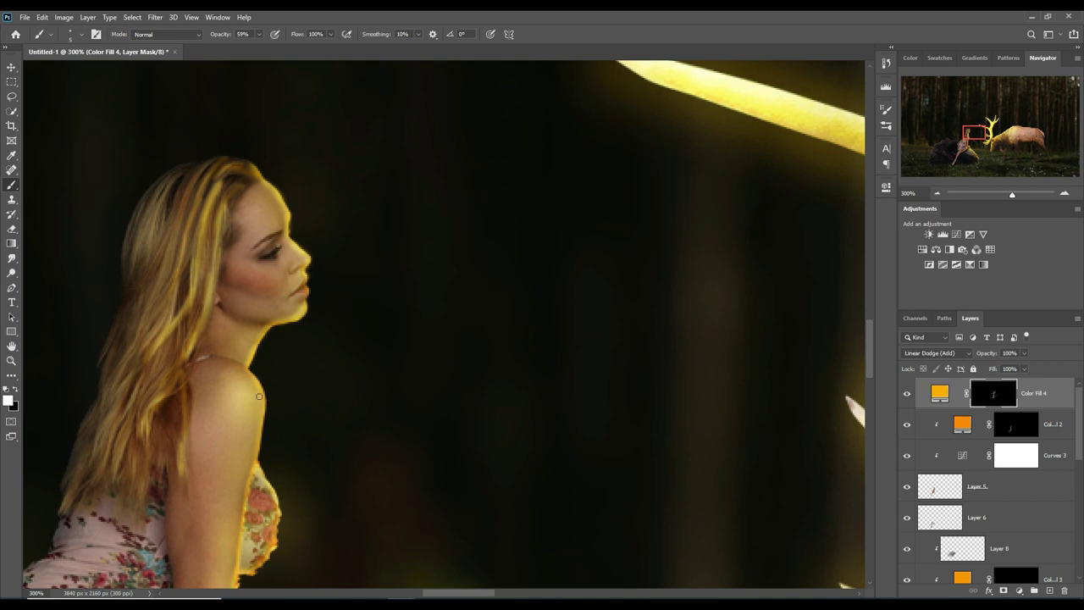
pyautogui.moveTo(264, 392)
pyautogui.mouseDown()
pyautogui.moveTo(257, 456)
pyautogui.moveTo(275, 500)
pyautogui.moveTo(274, 555)
pyautogui.mouseUp()
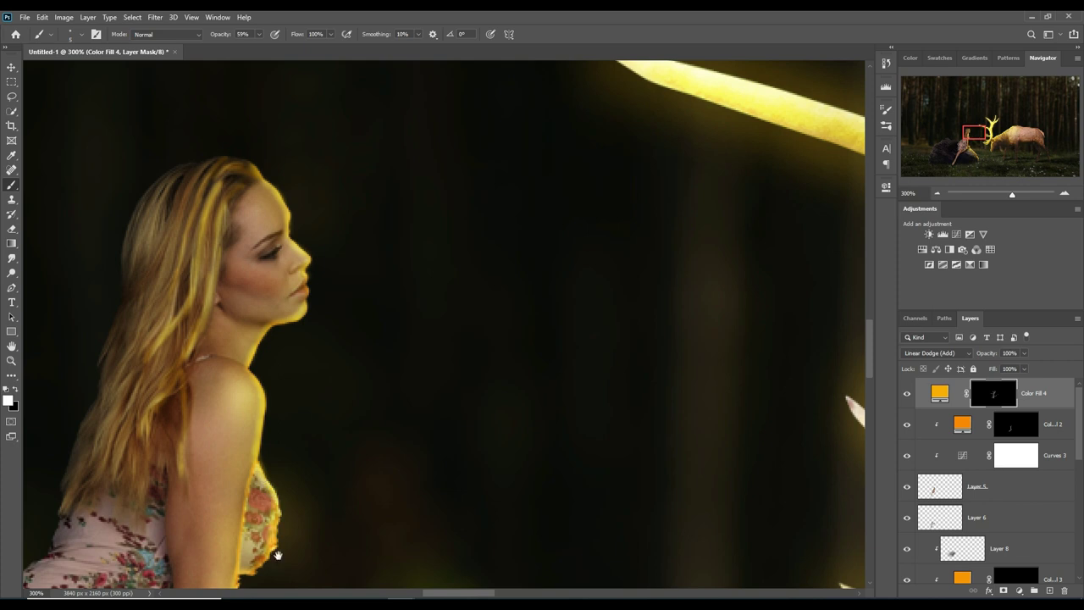
pyautogui.scroll(-3, 274, 554)
pyautogui.moveTo(276, 466)
pyautogui.mouseDown()
pyautogui.moveTo(247, 493)
pyautogui.moveTo(243, 584)
pyautogui.moveTo(241, 441)
pyautogui.moveTo(233, 549)
pyautogui.moveTo(247, 582)
pyautogui.mouseUp()
pyautogui.hotkey('ctrl', '-')
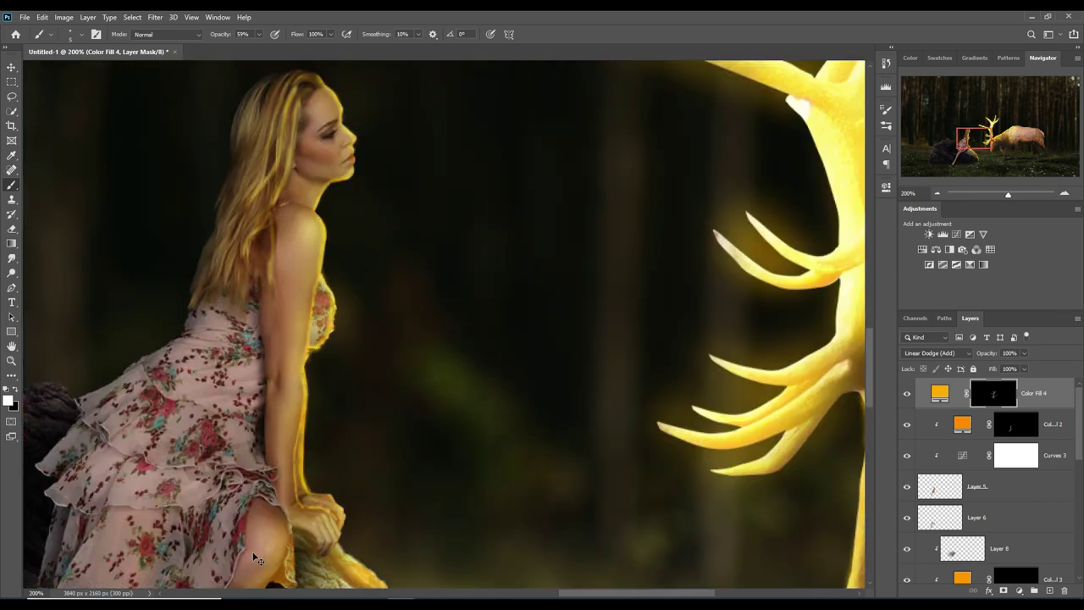
pyautogui.hotkey('ctrl', '-')
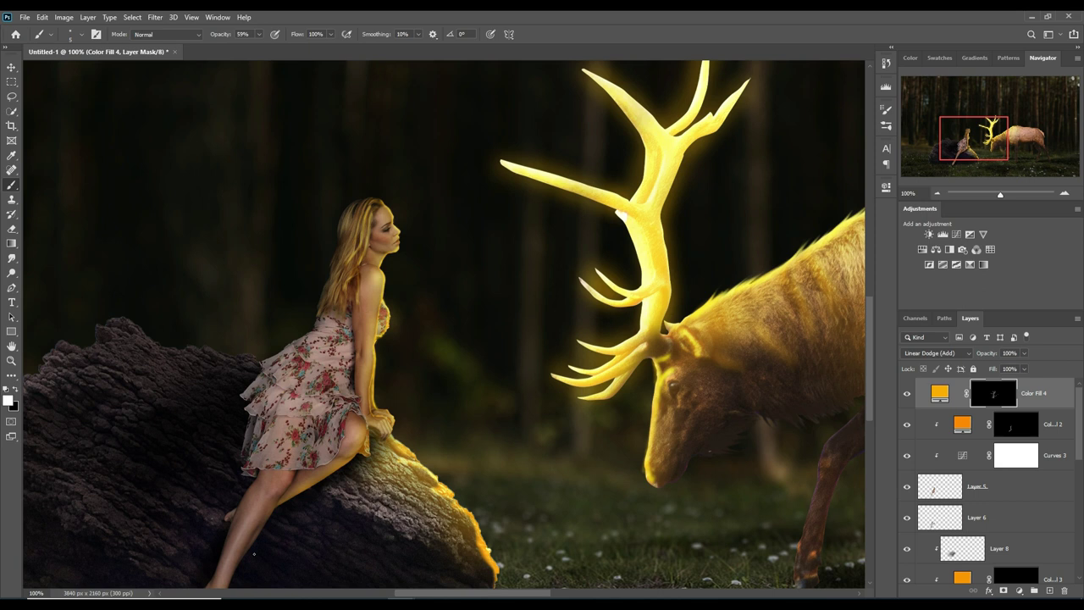
pyautogui.hotkey('ctrl', '-')
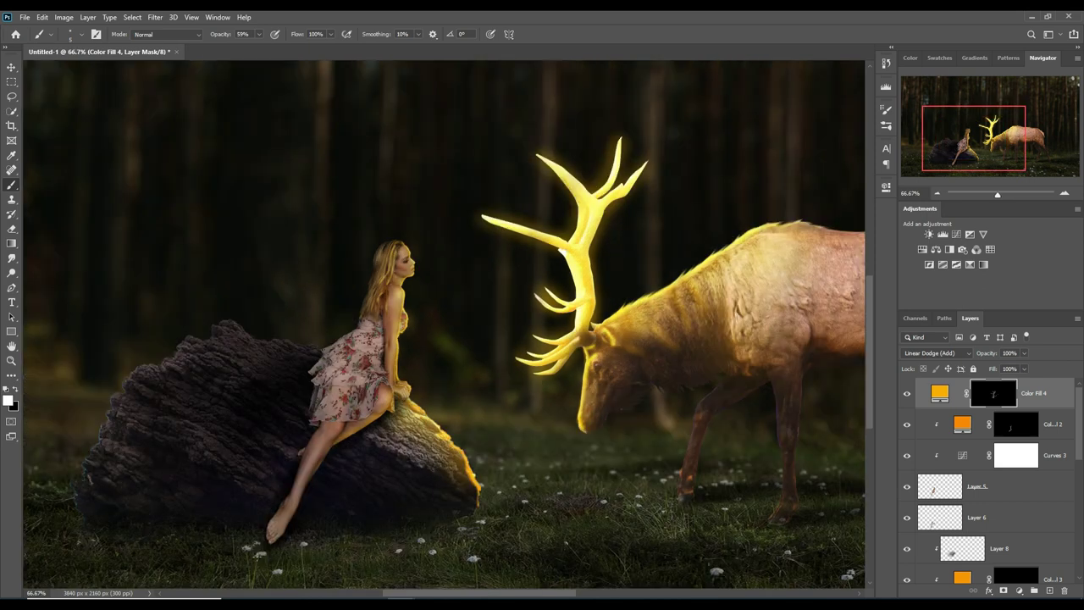
pyautogui.hotkey('ctrl', '-')
pyautogui.hotkey('ctrl', '-')
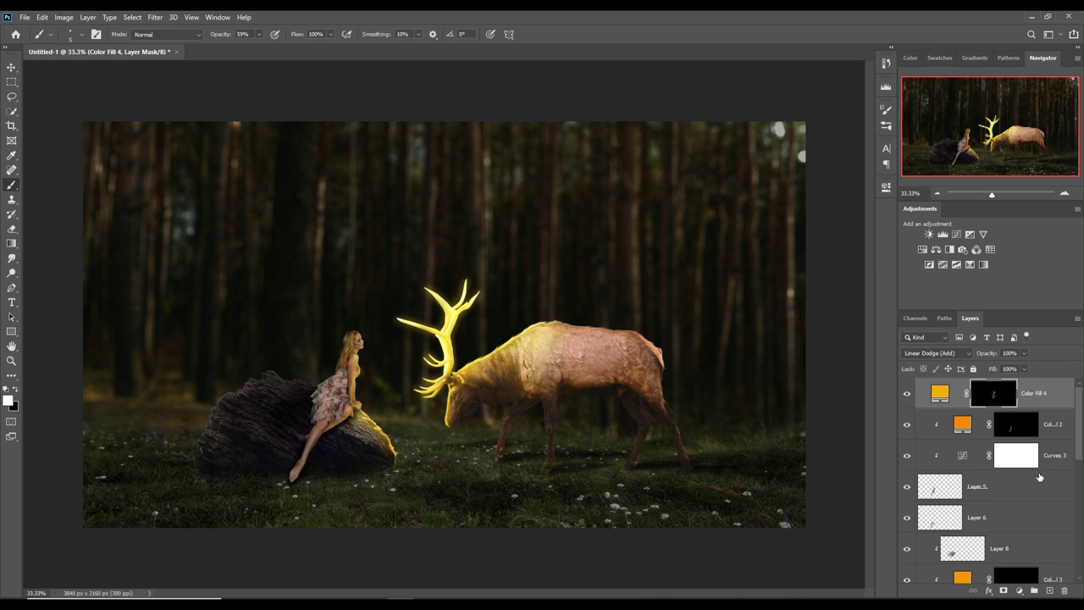
# Create a new Layer 9 above Color Fill 1 and clip it to the elk
pyautogui.moveTo(1082, 433); pyautogui.dragTo(1076, 518)
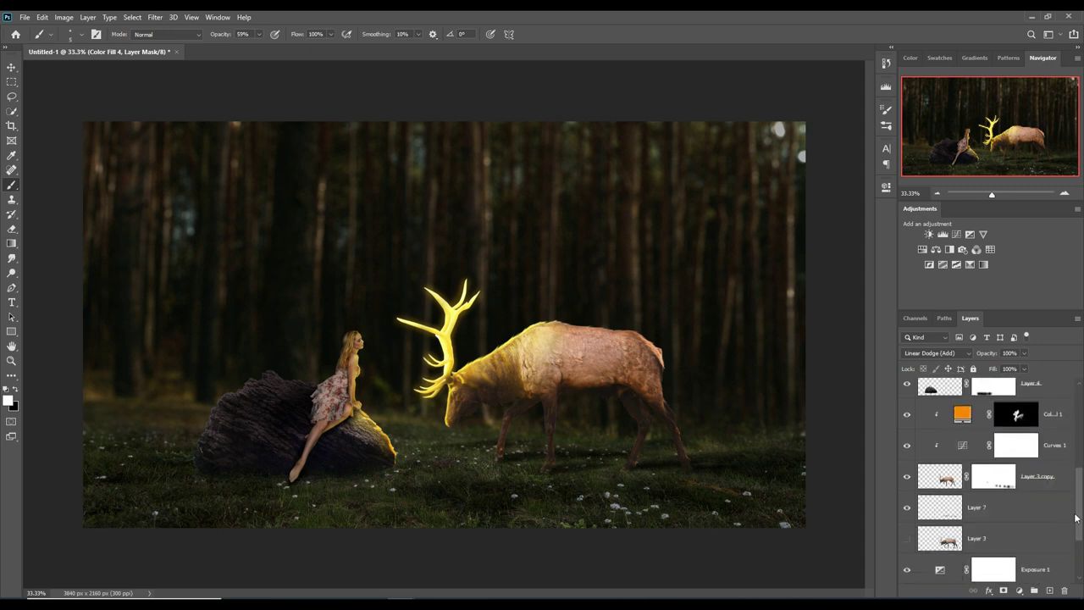
pyautogui.click(1073, 417)
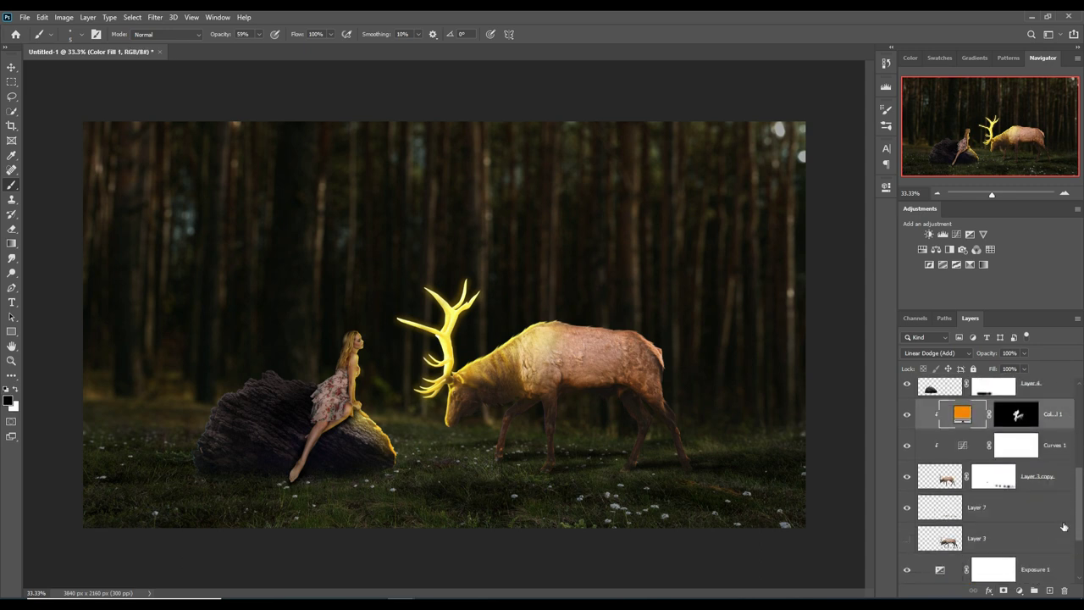
pyautogui.click(1050, 587)
pyautogui.rightClick(1034, 415)
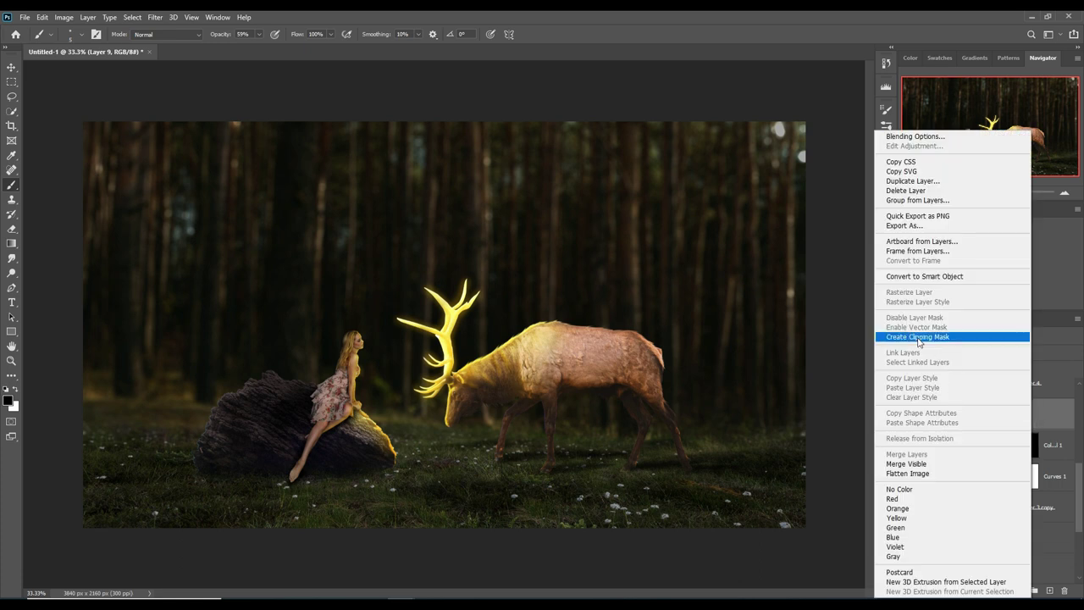
pyautogui.click(931, 340)
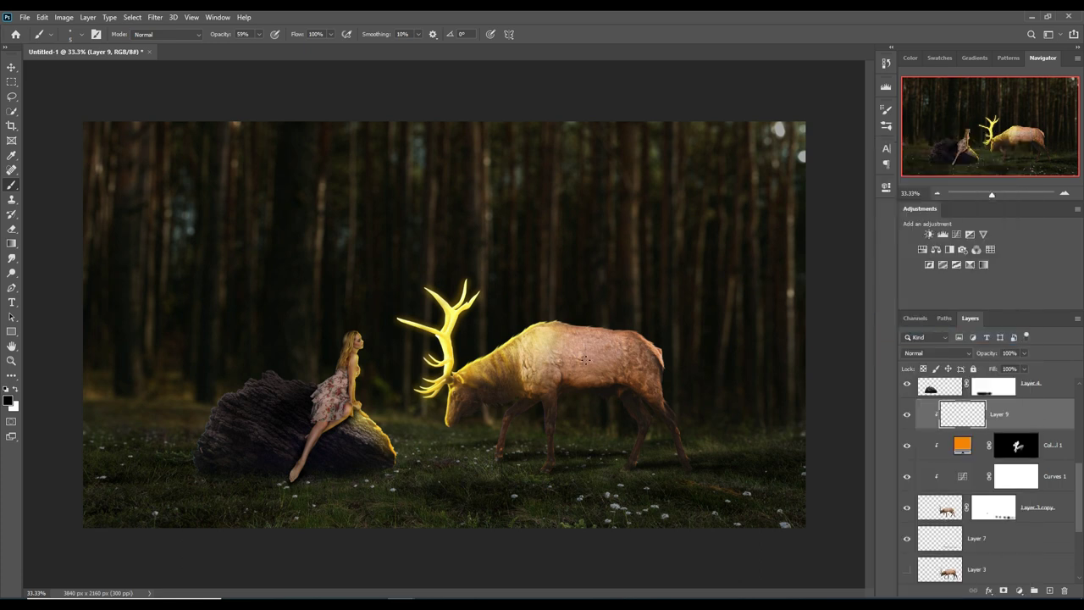
# With a 400 px brush at 24% opacity, darken the elk's back and hindquarters
pyautogui.press(']')
pyautogui.press(']')
pyautogui.press(']')
pyautogui.moveTo(619, 355)
pyautogui.mouseDown()
pyautogui.moveTo(677, 376)
pyautogui.moveTo(726, 449)
pyautogui.moveTo(694, 450)
pyautogui.moveTo(680, 345)
pyautogui.moveTo(700, 365)
pyautogui.mouseUp()
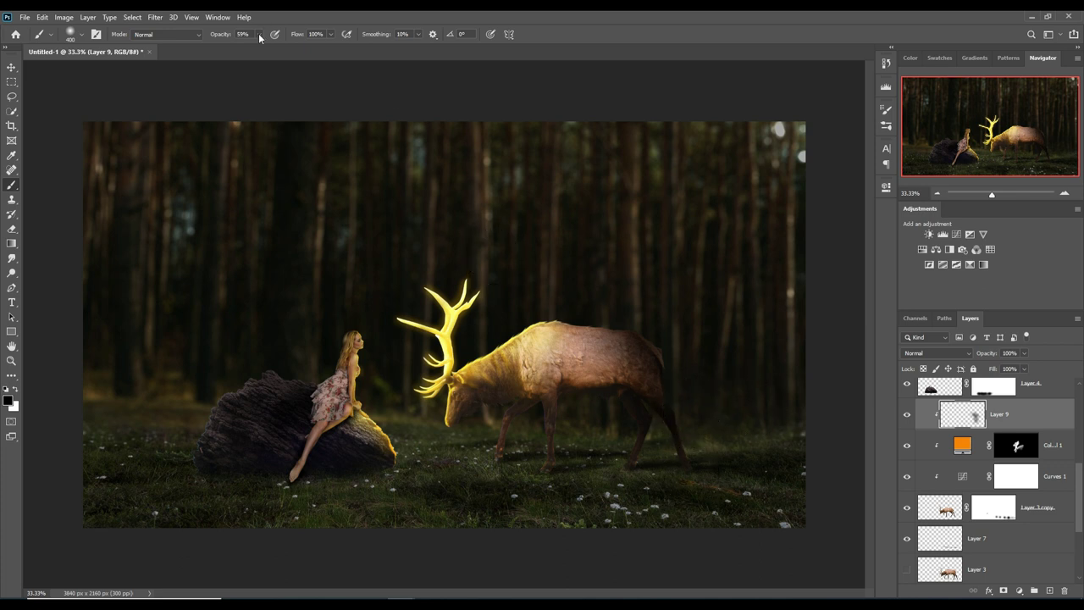
pyautogui.moveTo(258, 33); pyautogui.dragTo(240, 49)
pyautogui.moveTo(647, 394)
pyautogui.mouseDown()
pyautogui.moveTo(664, 416)
pyautogui.moveTo(641, 380)
pyautogui.moveTo(684, 398)
pyautogui.mouseUp()
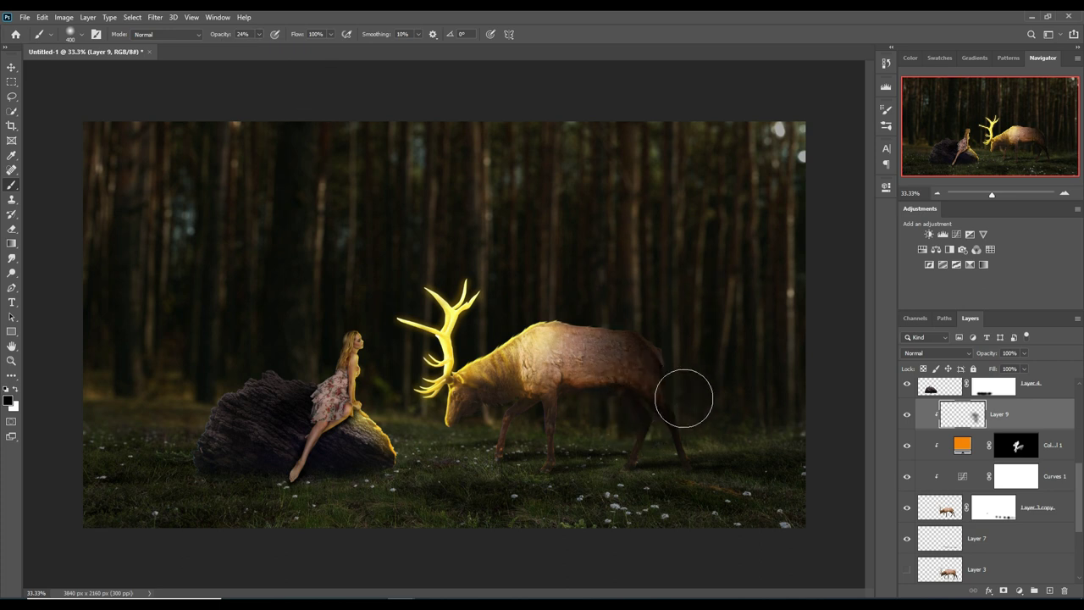
# Paint golden light across the elk's back with a 1500 px brush
pyautogui.click(12, 67)
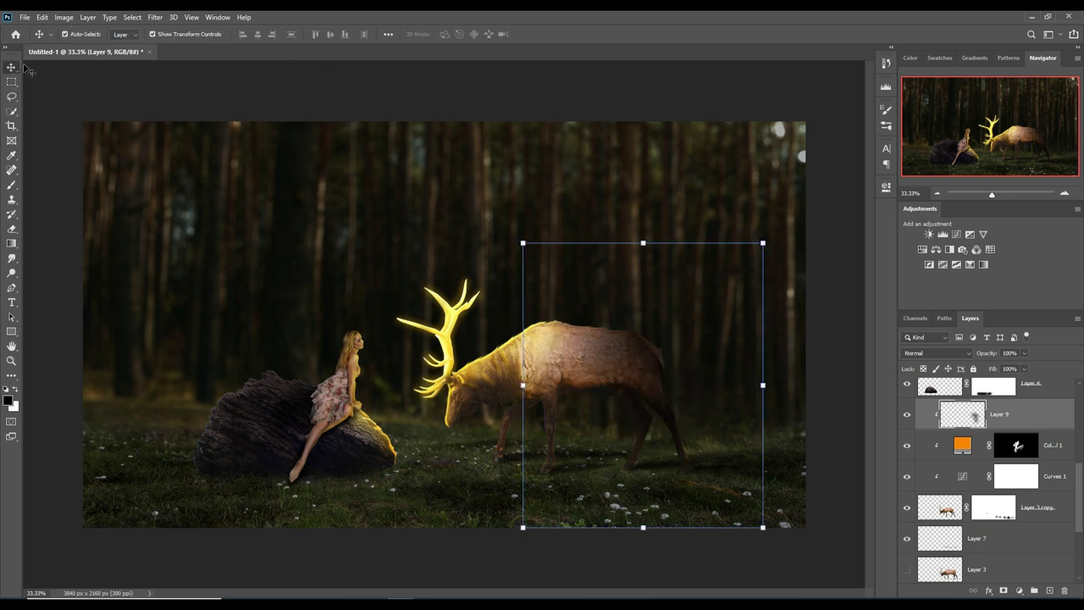
pyautogui.press('ctrl')
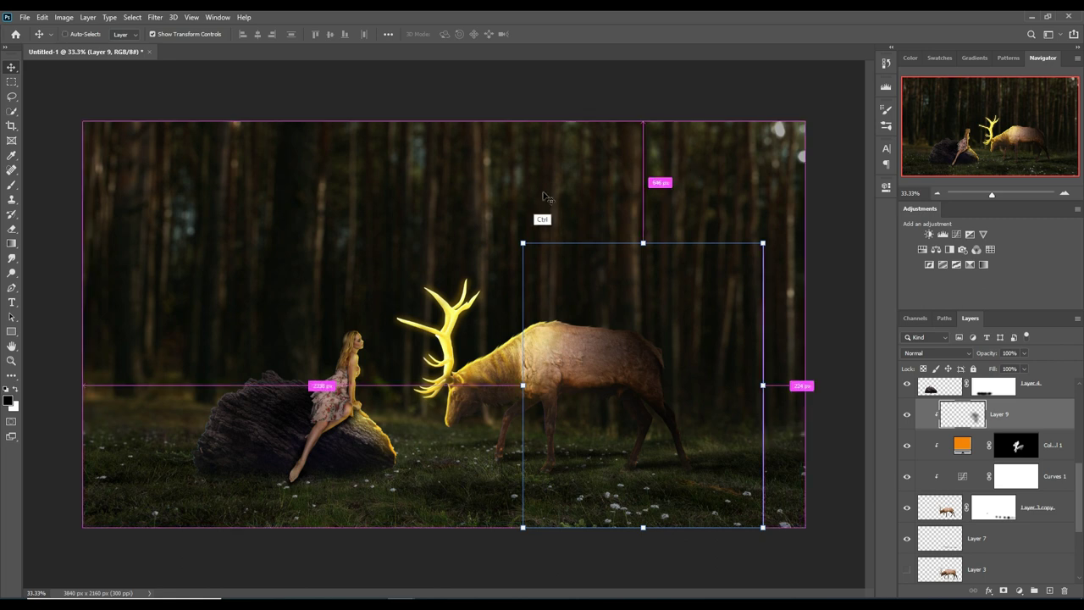
pyautogui.scroll(1, 546, 196)
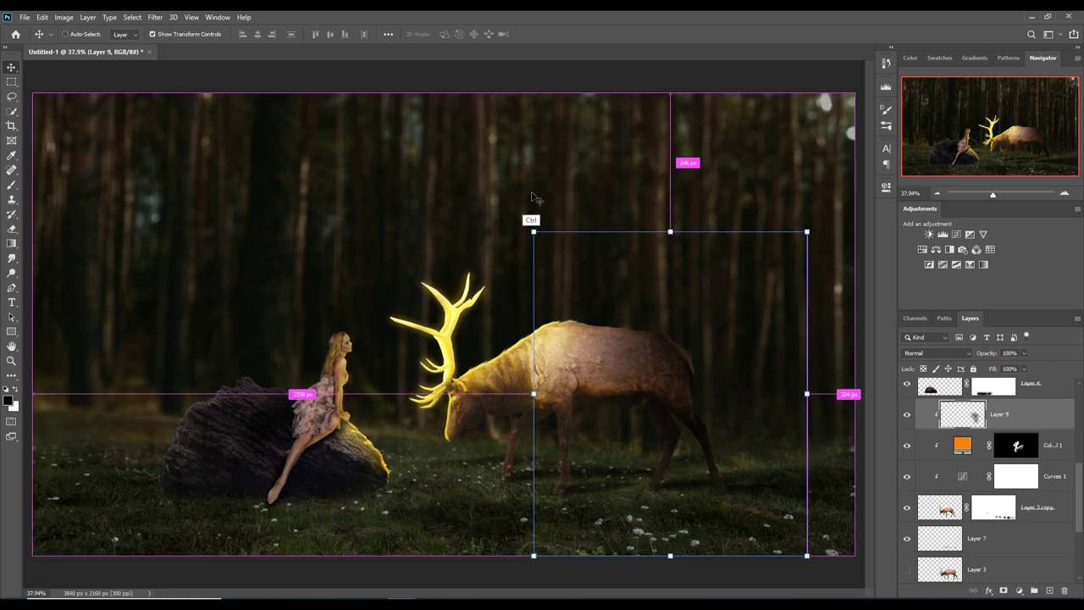
pyautogui.scroll(-2, 532, 197)
pyautogui.scroll(1, 534, 199)
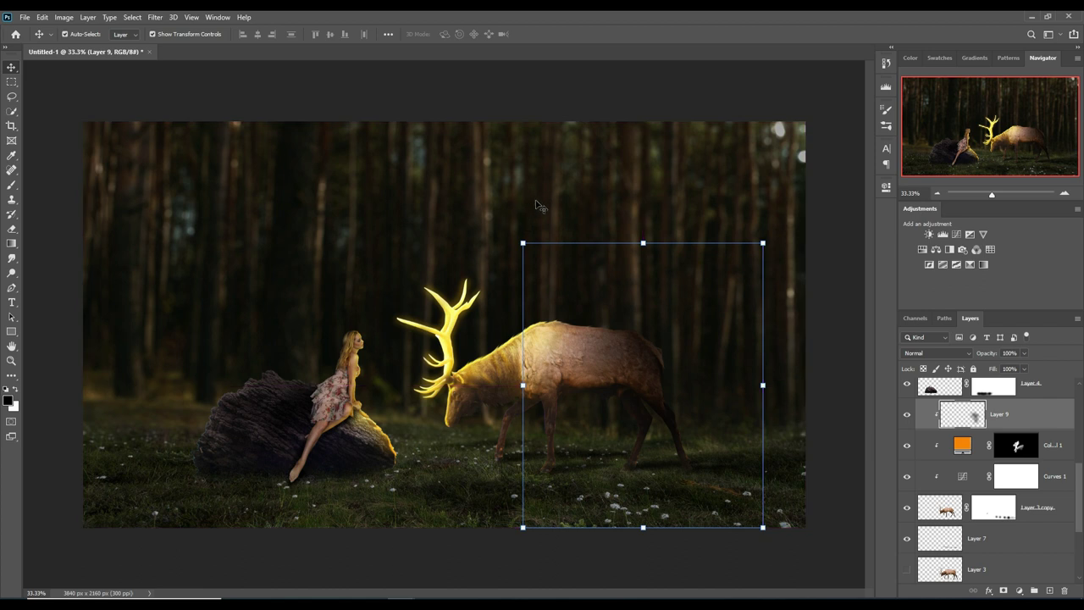
pyautogui.click(12, 185)
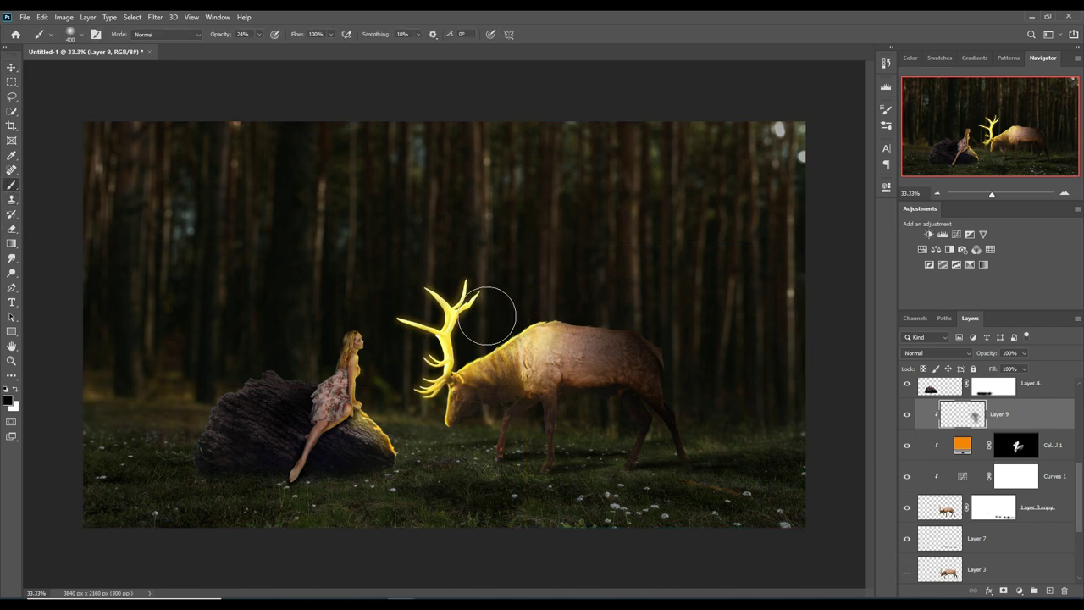
pyautogui.press(']')
pyautogui.press(']')
pyautogui.press(']')
pyautogui.moveTo(431, 330); pyautogui.dragTo(520, 355)
# Paint broad soft strokes on the Color Fill 4 mask around the elk's chest, woman and antlers
pyautogui.moveTo(1078, 482); pyautogui.dragTo(1078, 407)
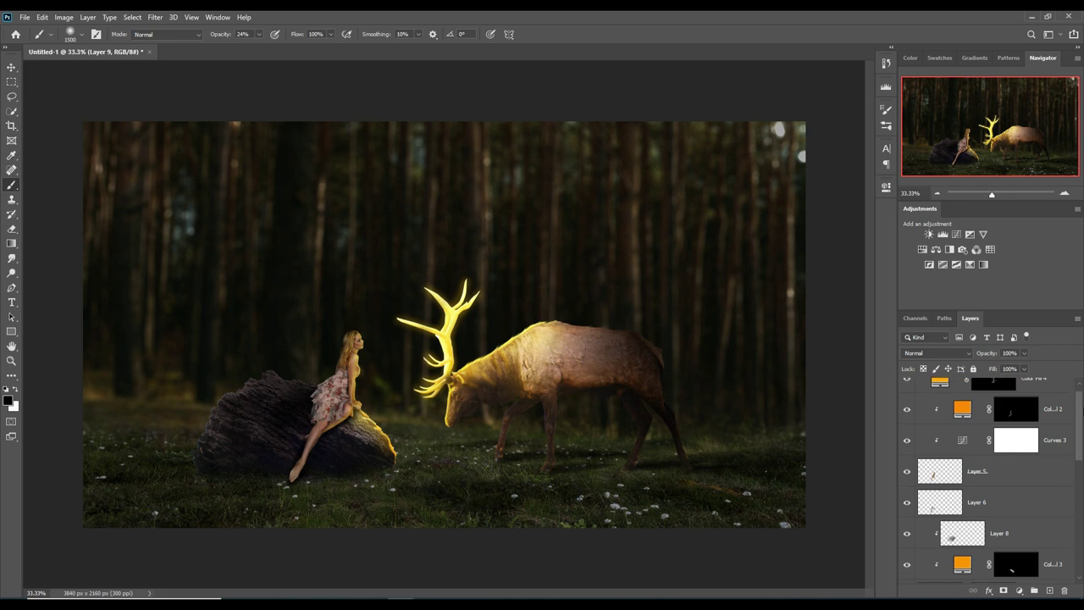
pyautogui.click(997, 396)
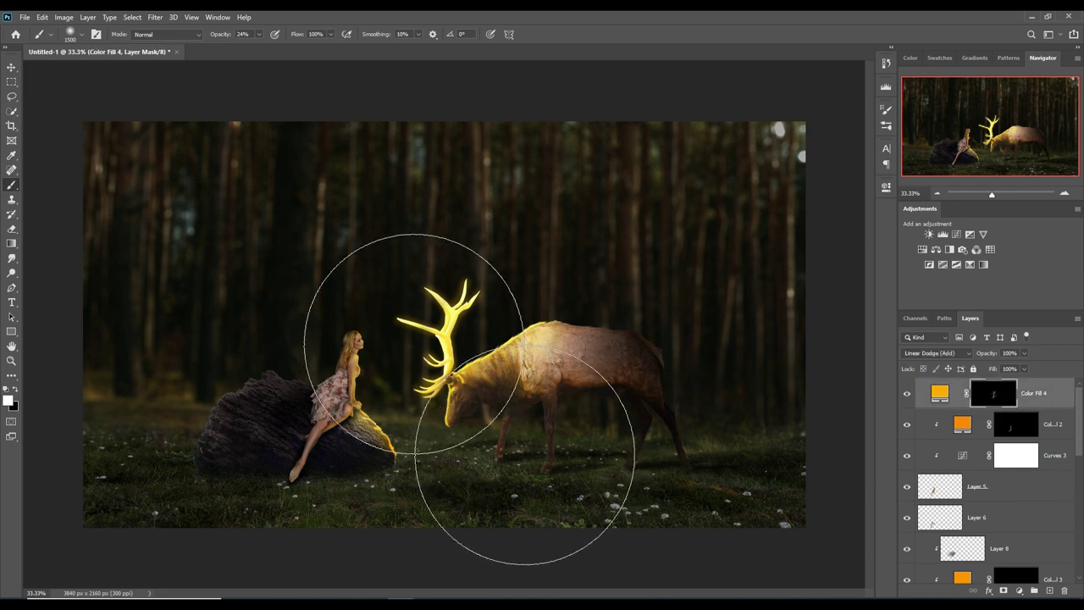
pyautogui.moveTo(415, 339); pyautogui.dragTo(414, 343)
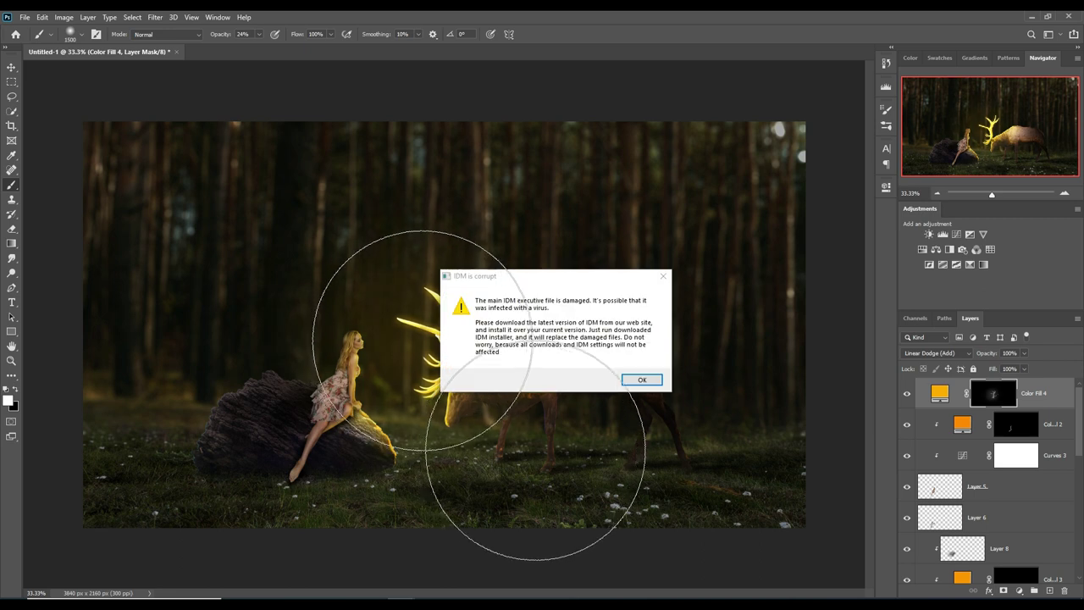
pyautogui.moveTo(559, 288)
pyautogui.mouseDown()
pyautogui.moveTo(727, 504)
pyautogui.moveTo(788, 607)
pyautogui.mouseUp()
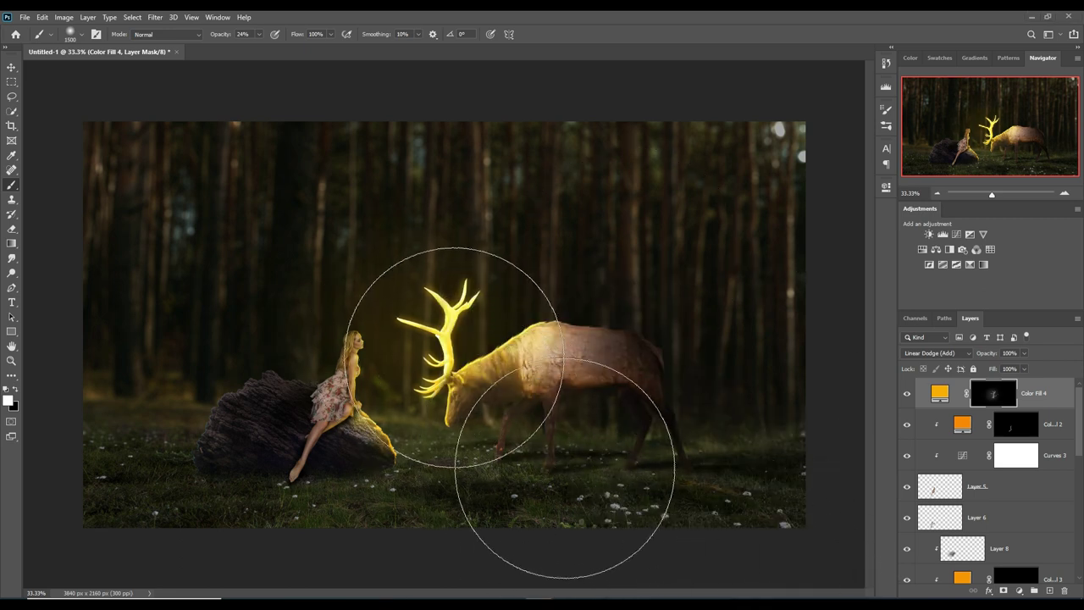
pyautogui.moveTo(400, 347)
pyautogui.mouseDown()
pyautogui.moveTo(441, 343)
pyautogui.moveTo(413, 343)
pyautogui.moveTo(499, 315)
pyautogui.moveTo(465, 320)
pyautogui.moveTo(467, 310)
pyautogui.moveTo(358, 380)
pyautogui.moveTo(364, 364)
pyautogui.moveTo(378, 375)
pyautogui.moveTo(487, 332)
pyautogui.moveTo(382, 295)
pyautogui.mouseUp()
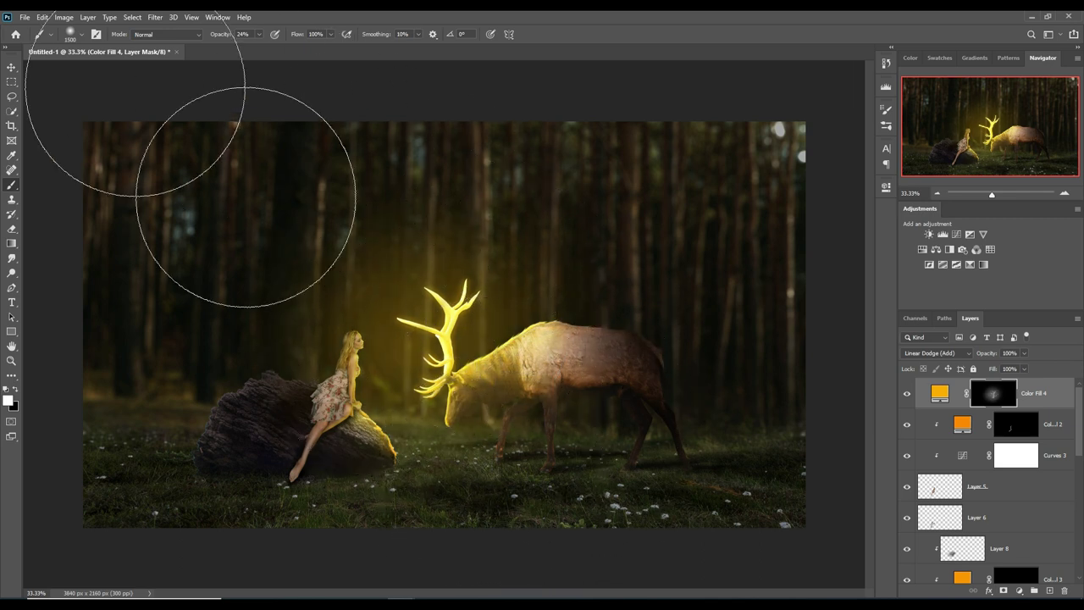
pyautogui.click(11, 67)
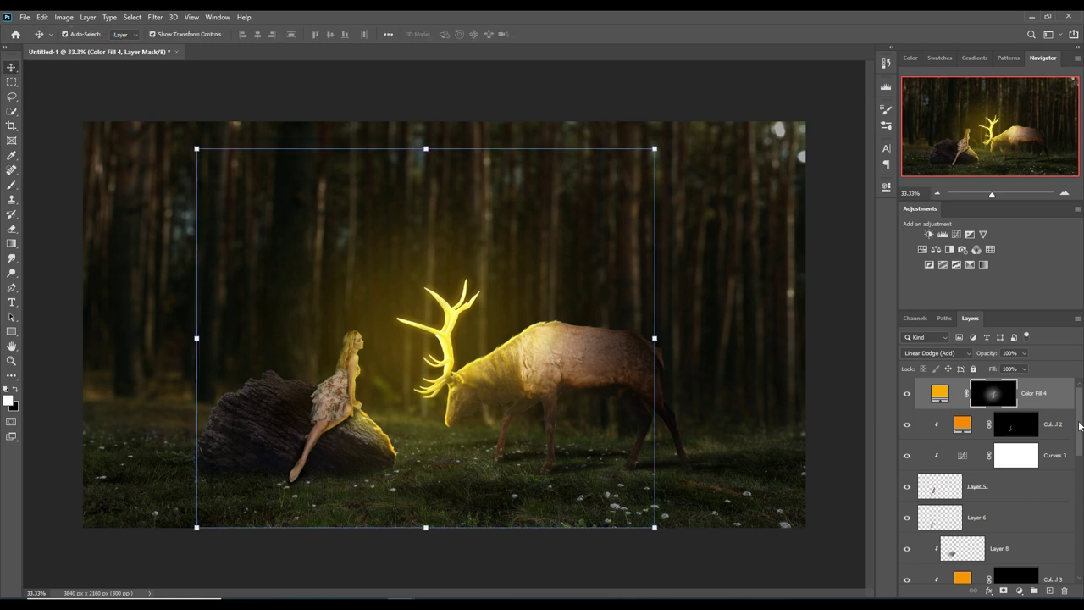
# Create a new empty layer above the Exposure 1 adjustment
pyautogui.moveTo(1078, 437); pyautogui.dragTo(1072, 546)
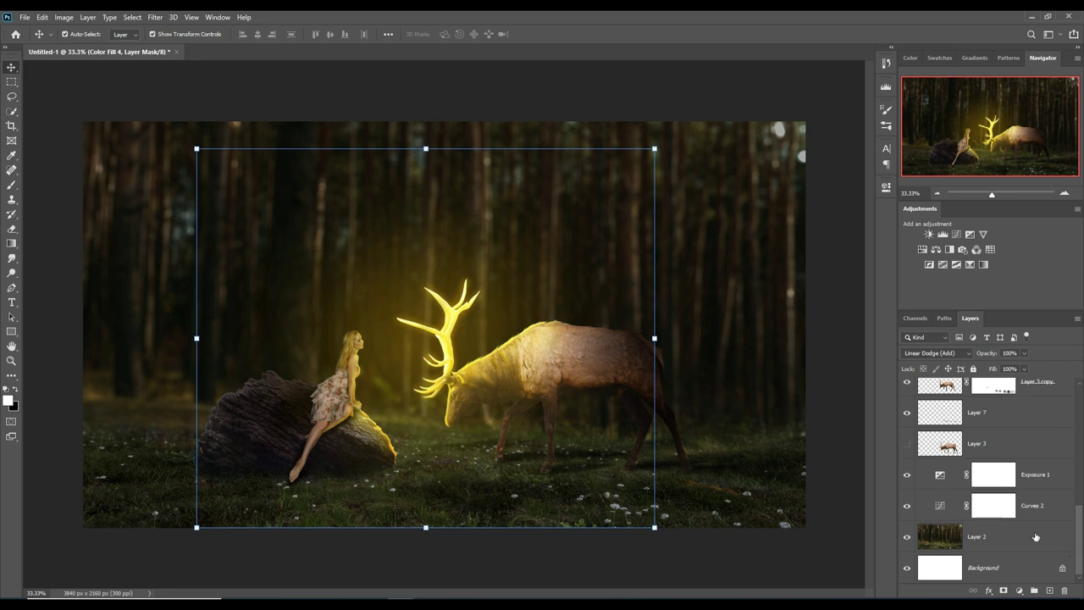
pyautogui.click(1035, 537)
pyautogui.click(1064, 483)
pyautogui.click(1051, 591)
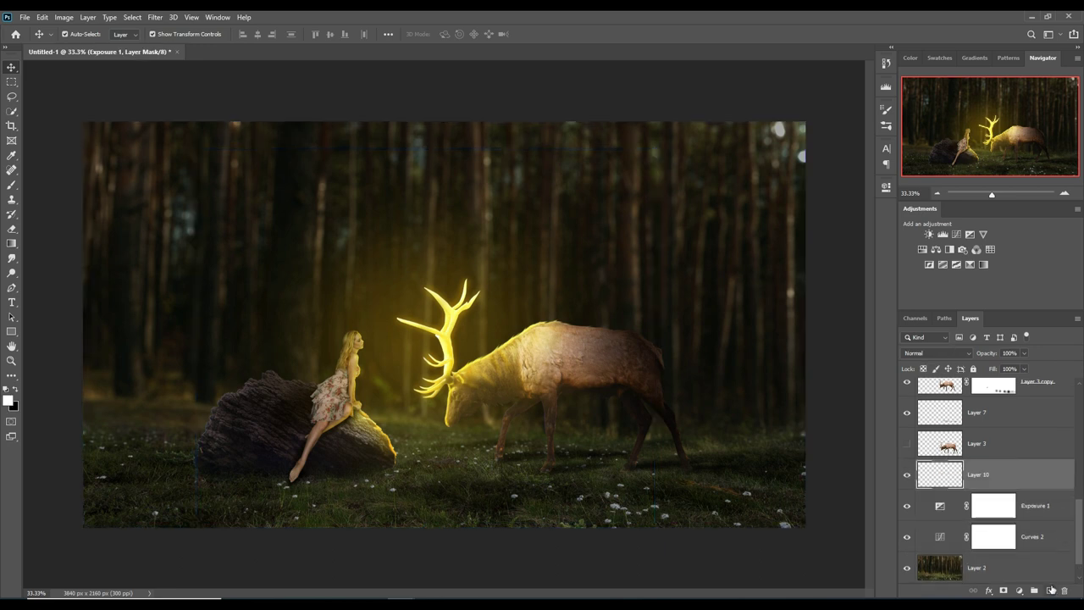
# Set the brush foreground colour to golden yellow #fcc402
pyautogui.click(11, 184)
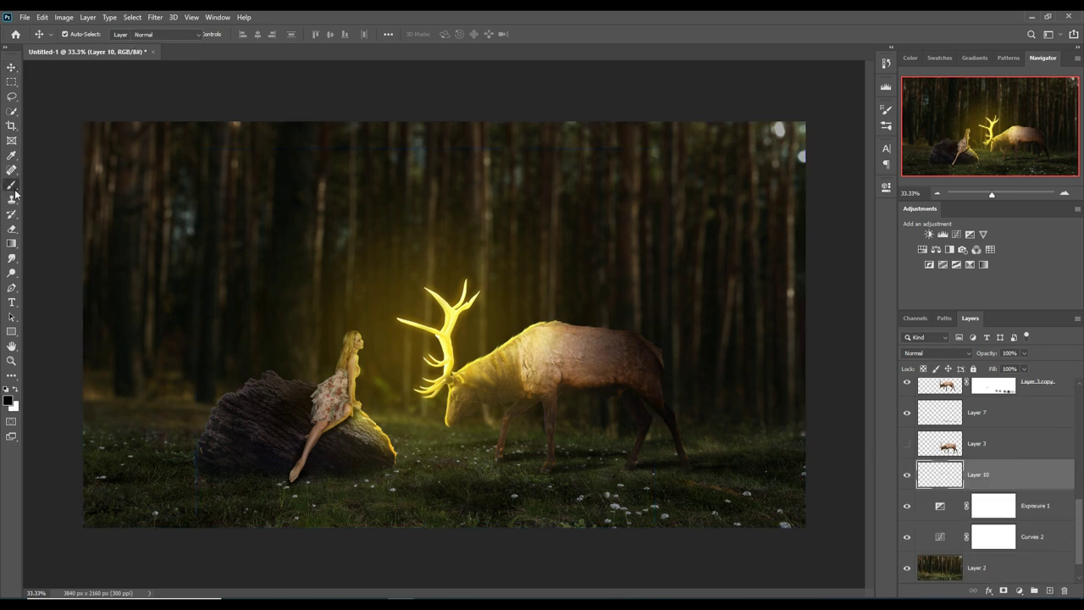
pyautogui.click(8, 402)
pyautogui.click(776, 432)
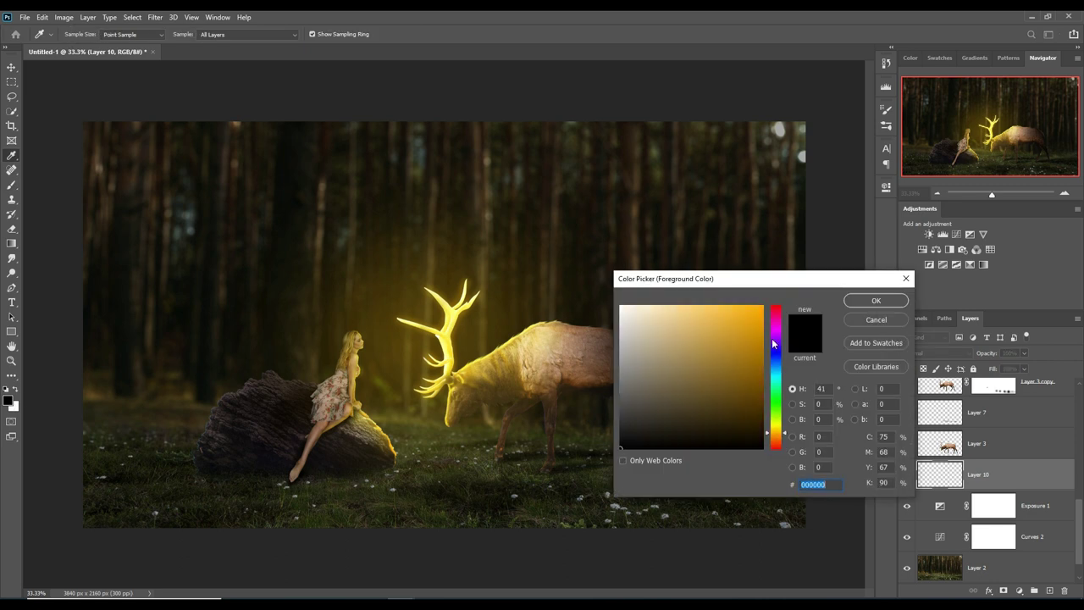
pyautogui.click(763, 309)
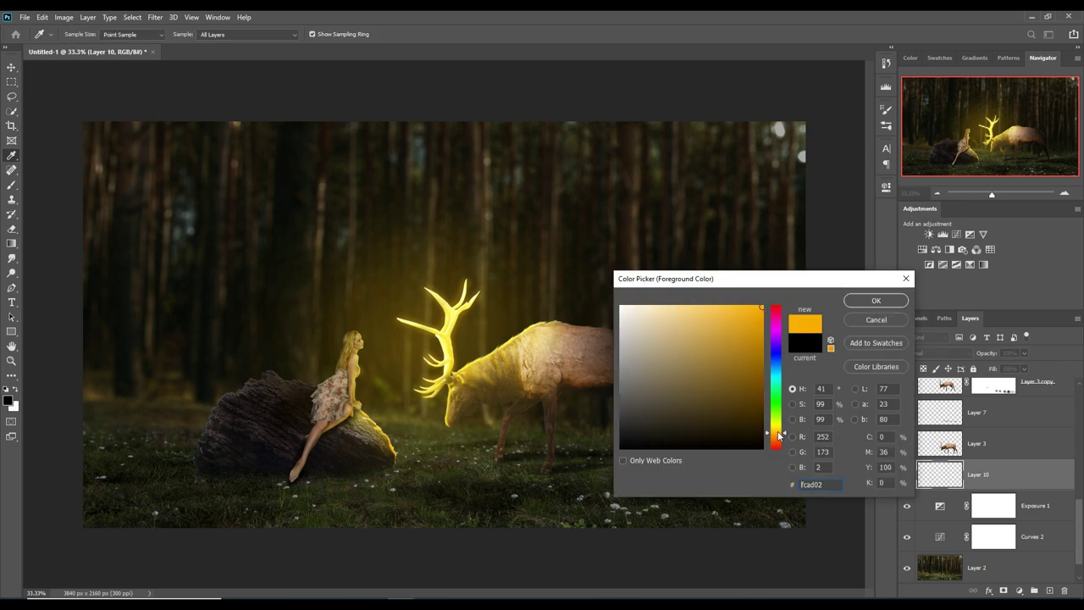
pyautogui.moveTo(780, 435); pyautogui.dragTo(778, 433)
pyautogui.click(875, 302)
pyautogui.press('b')
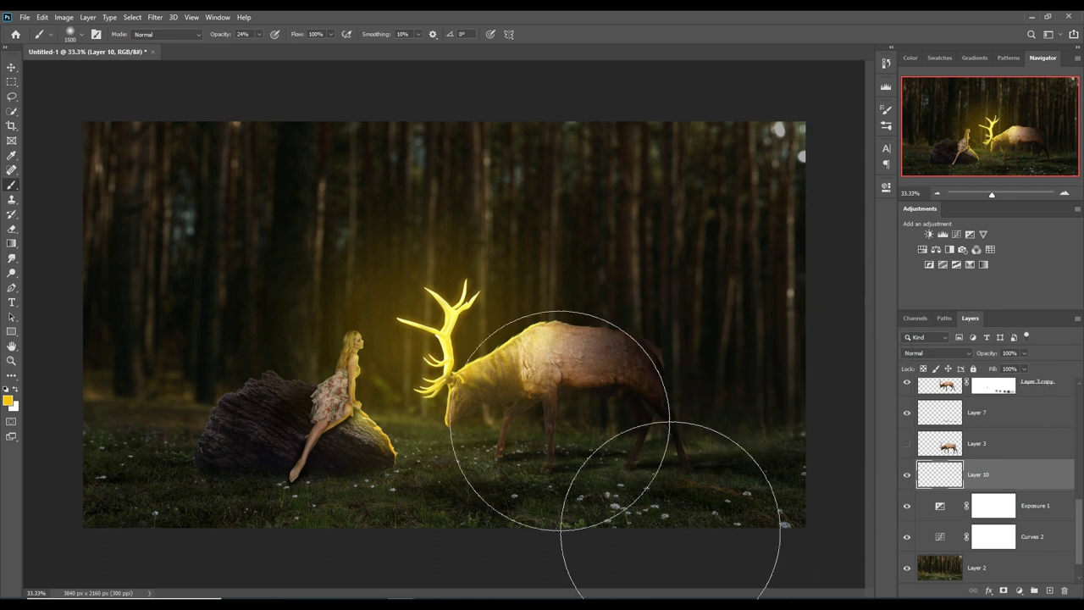
# Paint a soft yellow glow on the grass at 400 px, 100% opacity, blended in Overlay
pyautogui.press('[')
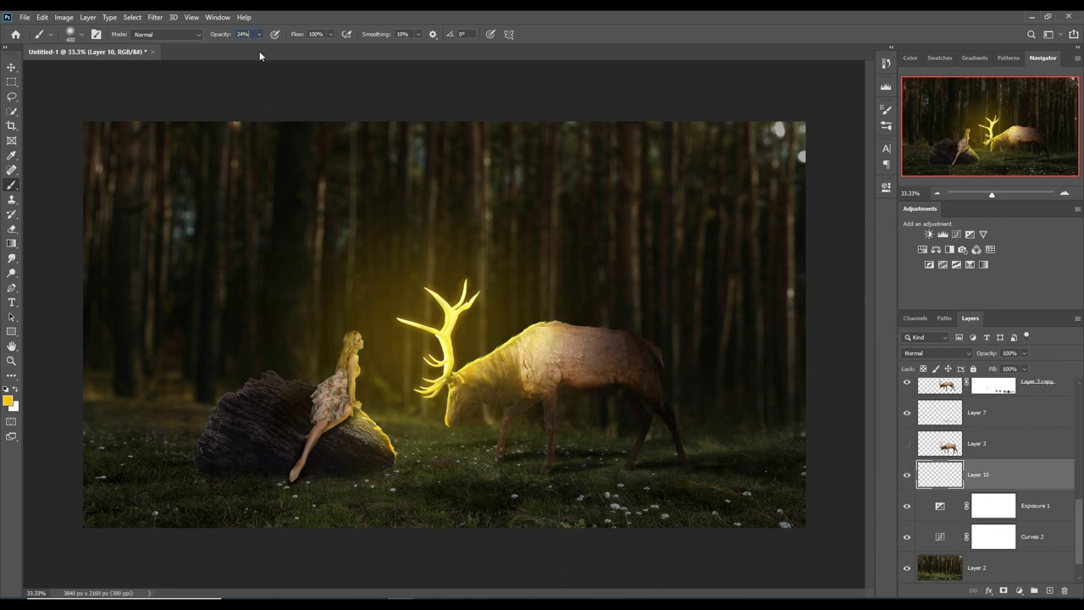
pyautogui.moveTo(256, 47); pyautogui.dragTo(300, 46)
pyautogui.moveTo(506, 498); pyautogui.dragTo(511, 497)
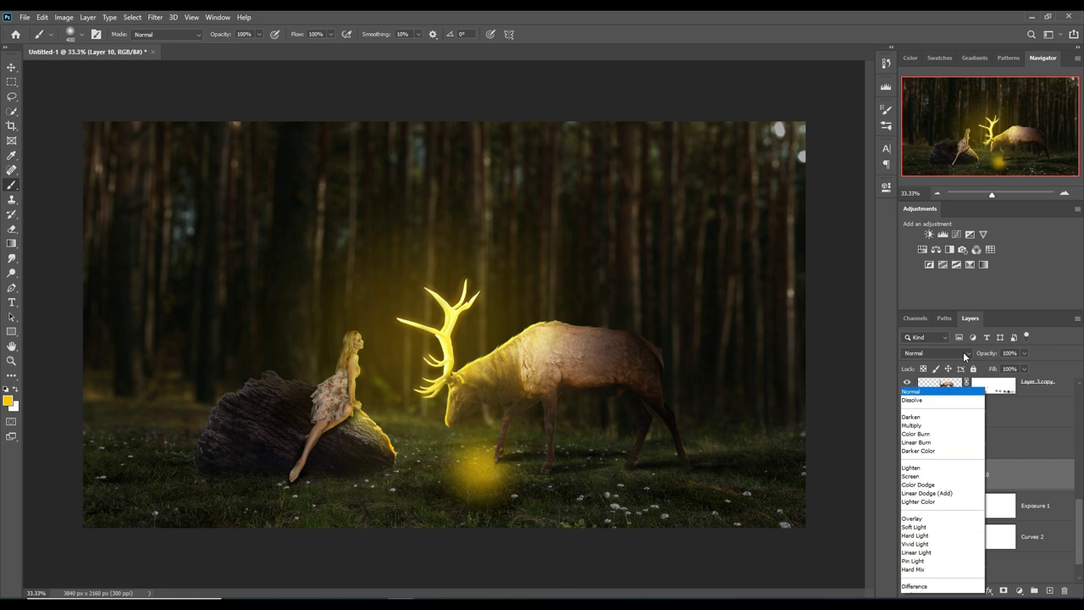
pyautogui.click(964, 352)
pyautogui.click(917, 455)
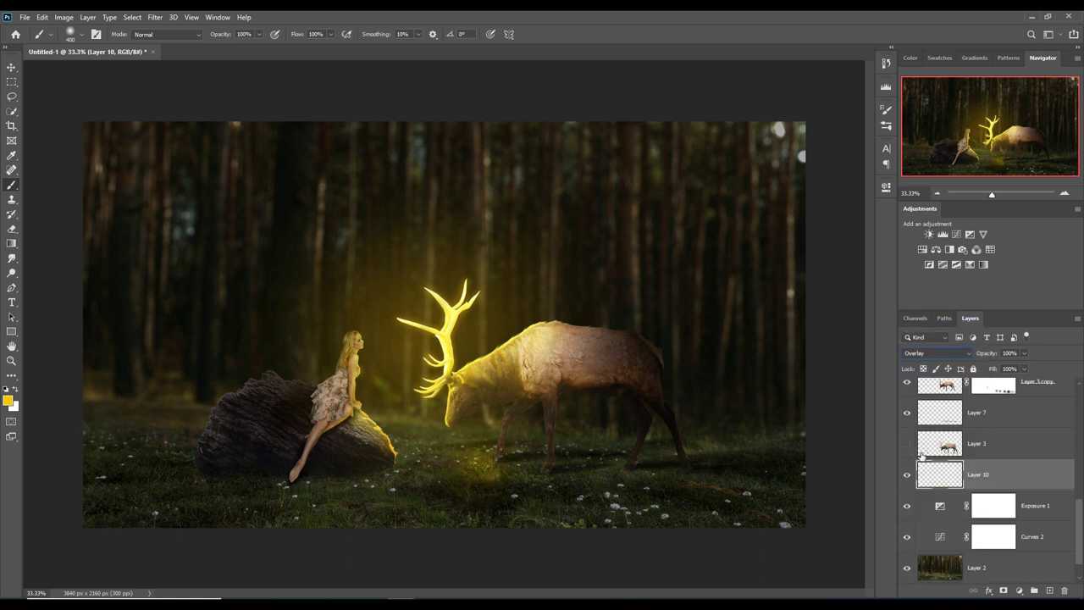
# Stretch Layer 10's glow wide from the rock past the elk, flattened slightly and nudged
pyautogui.click(11, 67)
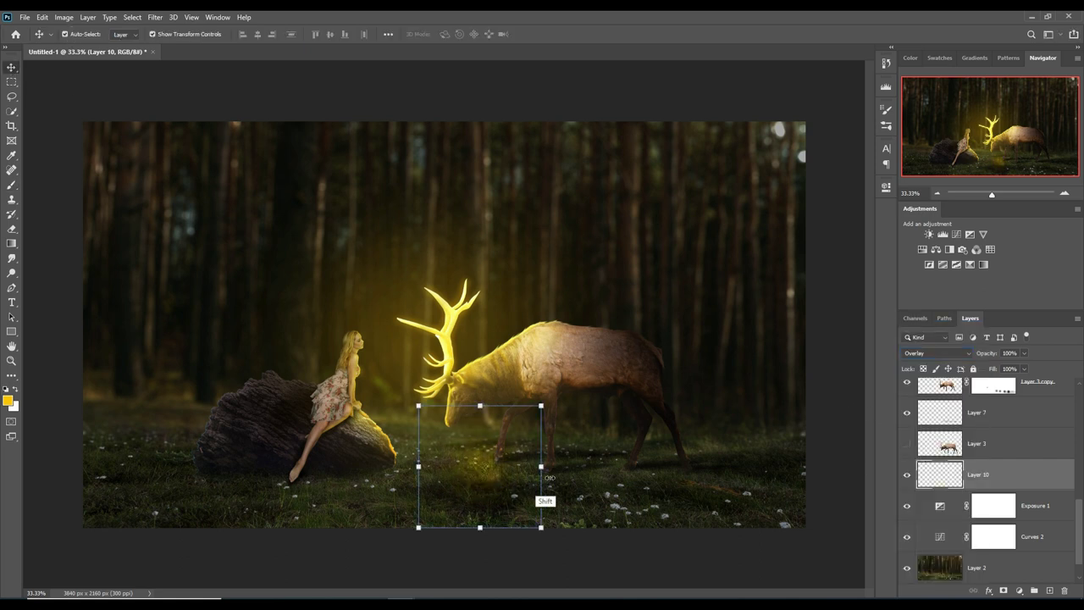
pyautogui.moveTo(541, 466); pyautogui.dragTo(788, 467)
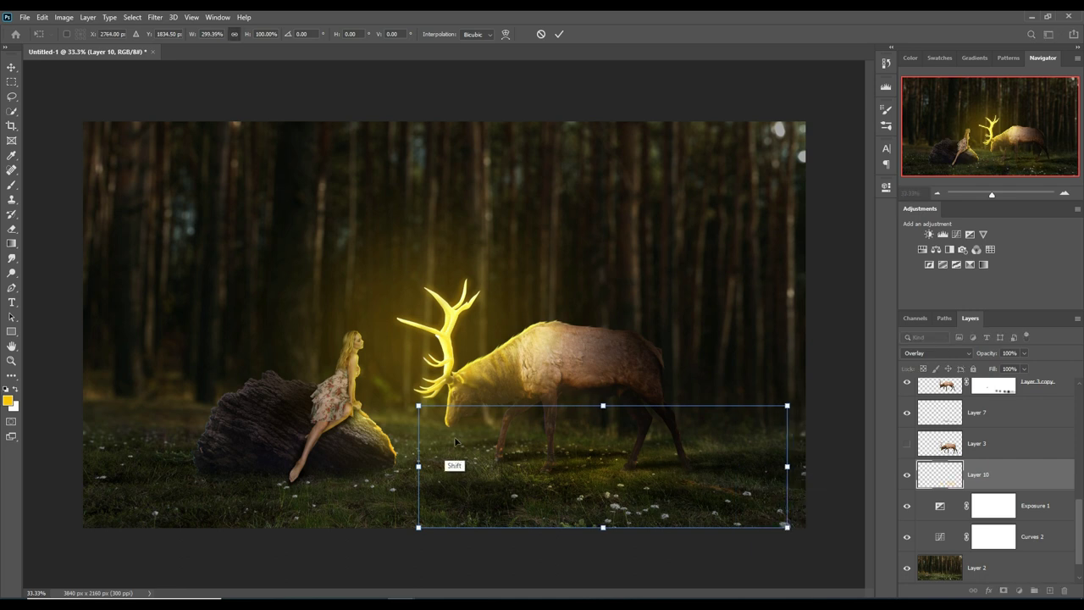
pyautogui.moveTo(419, 466); pyautogui.dragTo(73, 466)
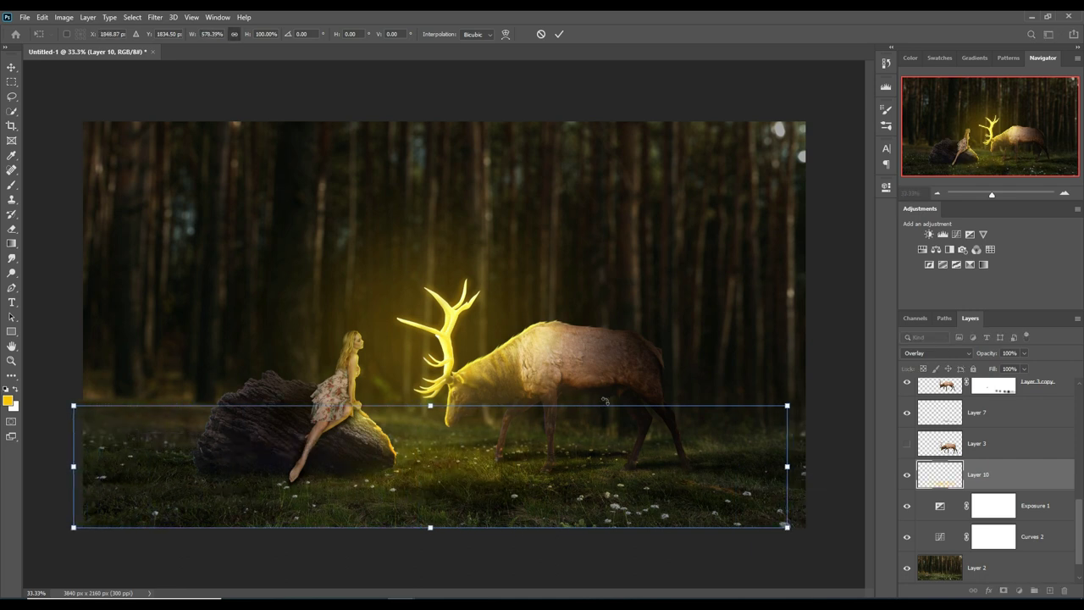
pyautogui.moveTo(432, 407); pyautogui.dragTo(434, 420)
pyautogui.moveTo(476, 470); pyautogui.dragTo(479, 461)
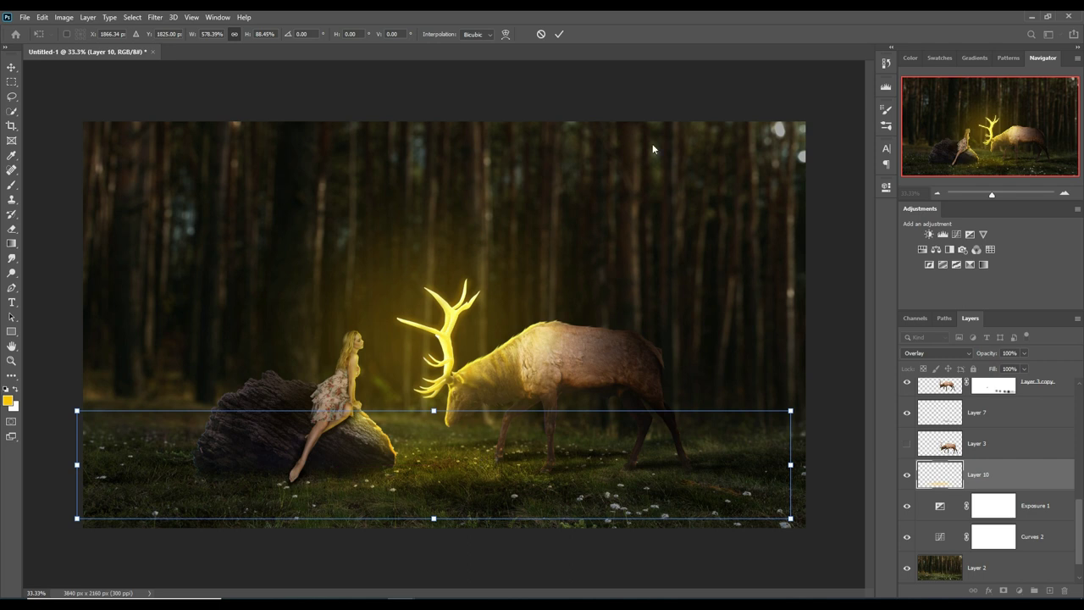
pyautogui.click(560, 33)
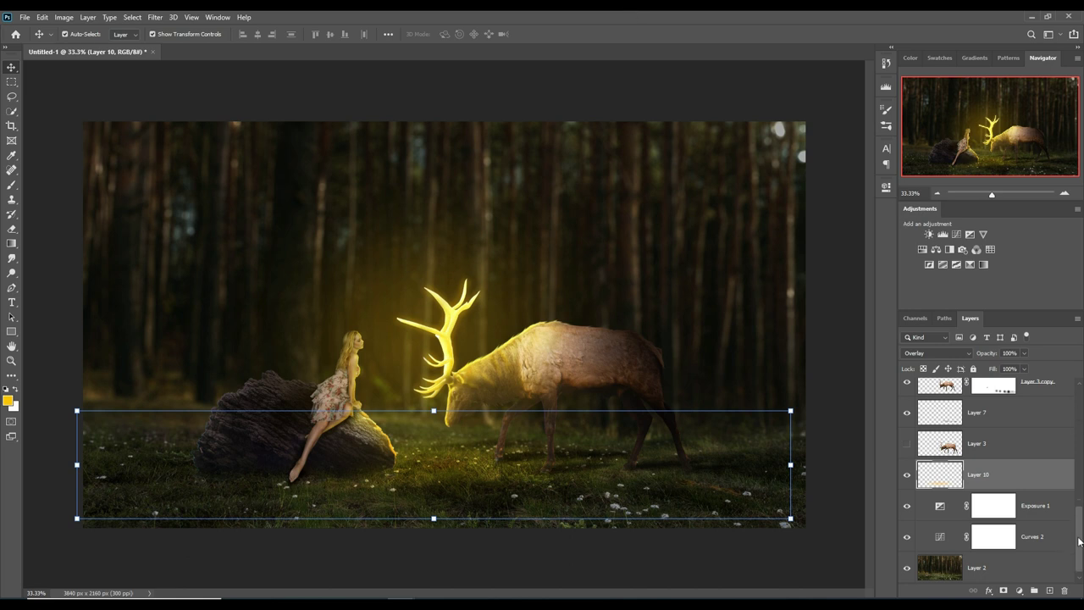
# Select the forest background Layer 2
pyautogui.scroll(-1, 1079, 542)
pyautogui.click(942, 536)
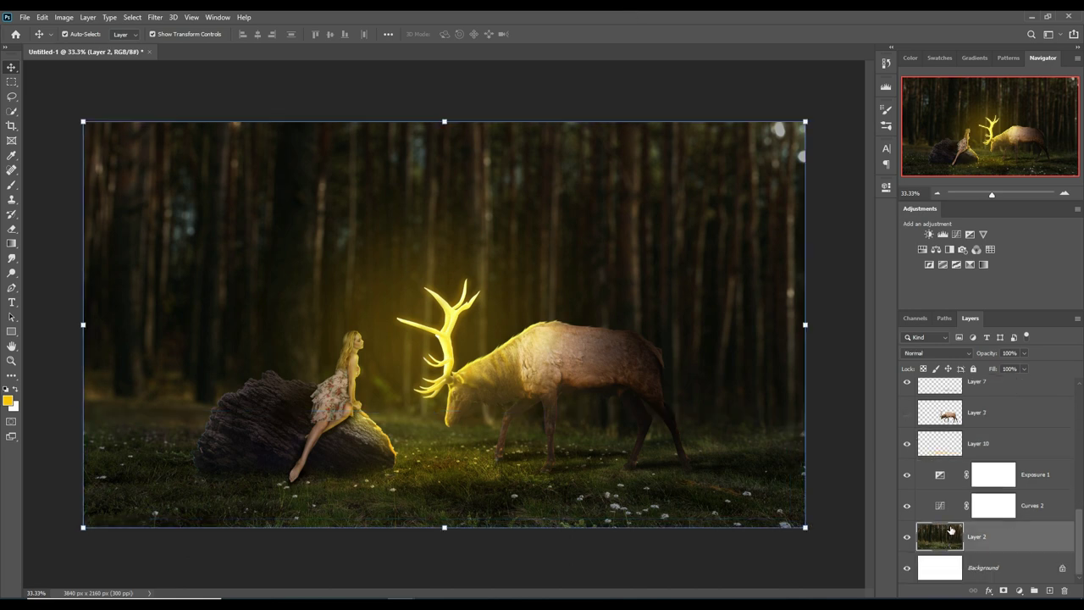
pyautogui.click(154, 18)
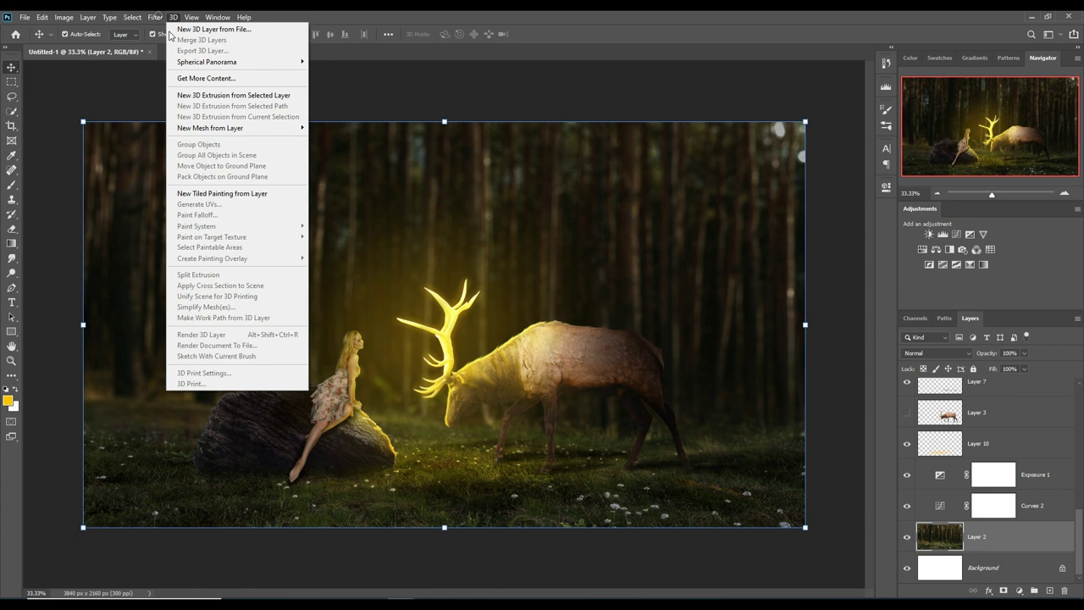
# In Camera Raw HSL, lower Red/Orange/Yellow saturation, raise Greens, and set Greens hue to +39
pyautogui.click(190, 89)
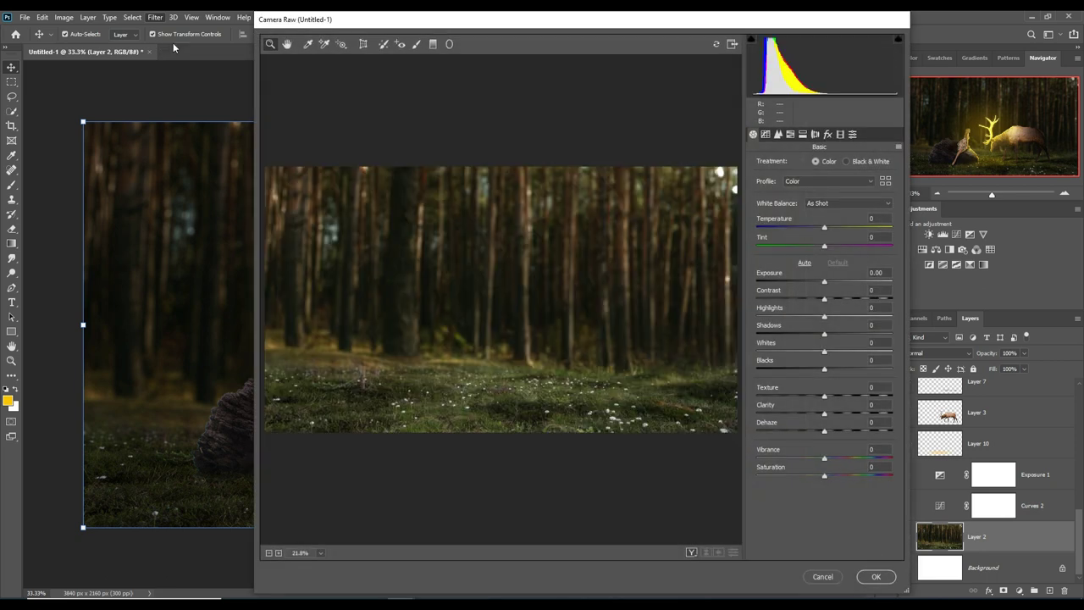
pyautogui.click(790, 134)
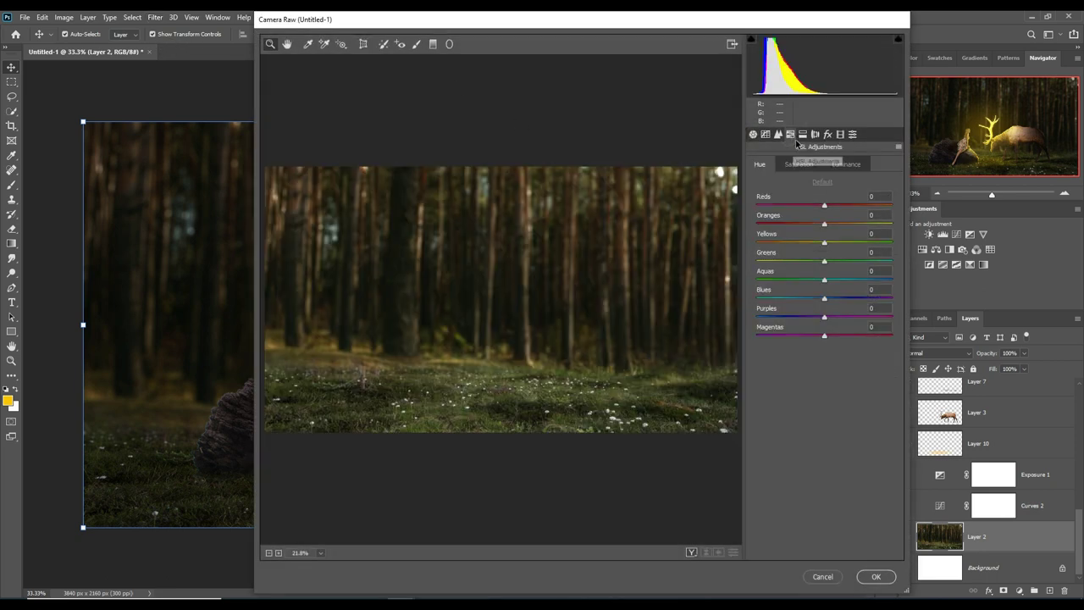
pyautogui.click(800, 166)
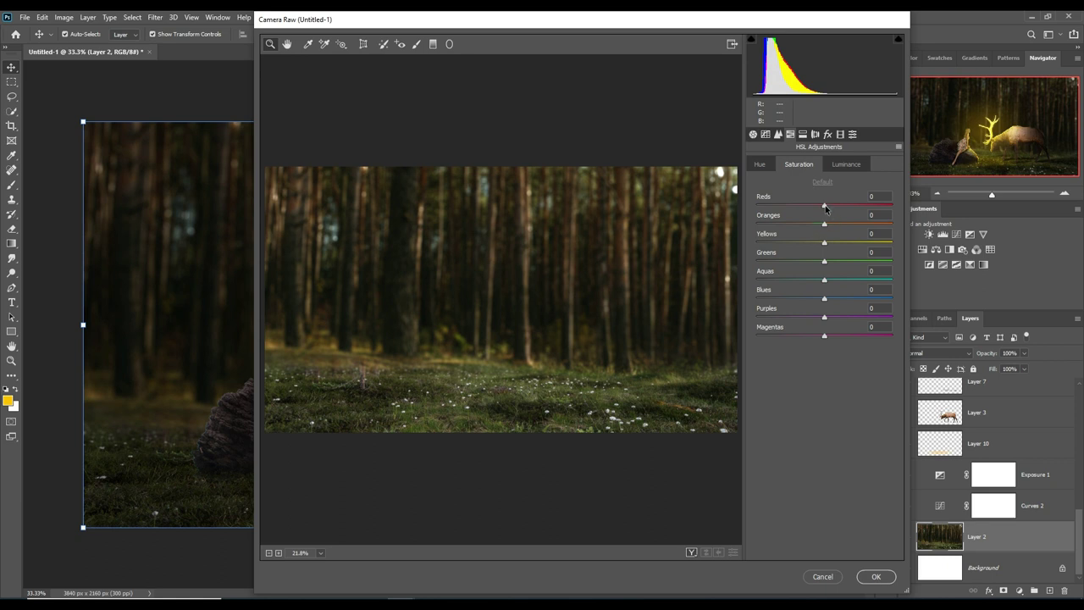
pyautogui.moveTo(825, 208)
pyautogui.mouseDown()
pyautogui.moveTo(785, 206)
pyautogui.moveTo(809, 244)
pyautogui.moveTo(844, 268)
pyautogui.mouseUp()
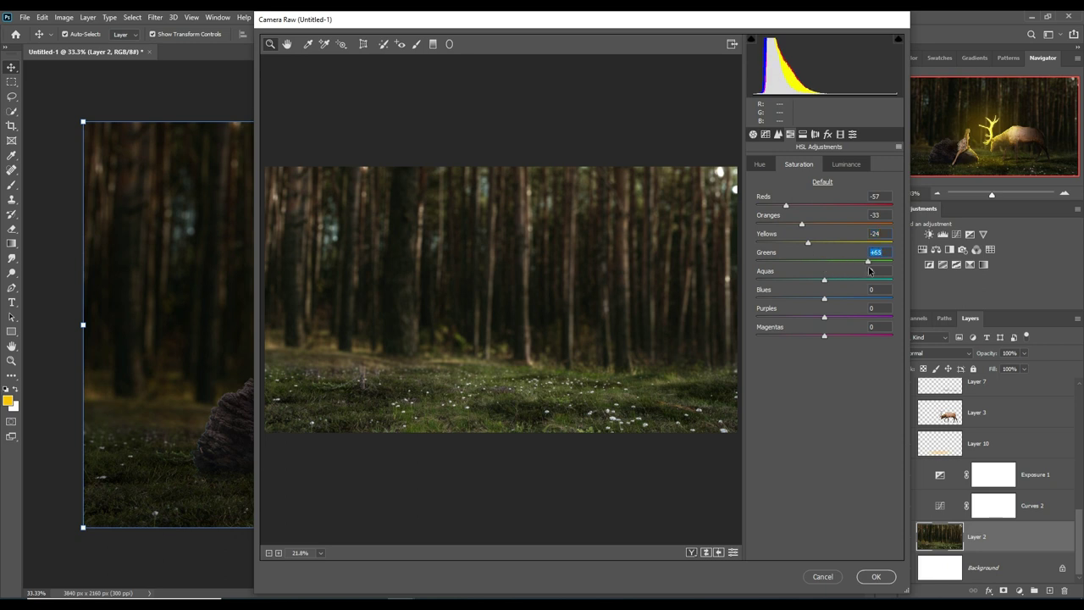
pyautogui.click(762, 165)
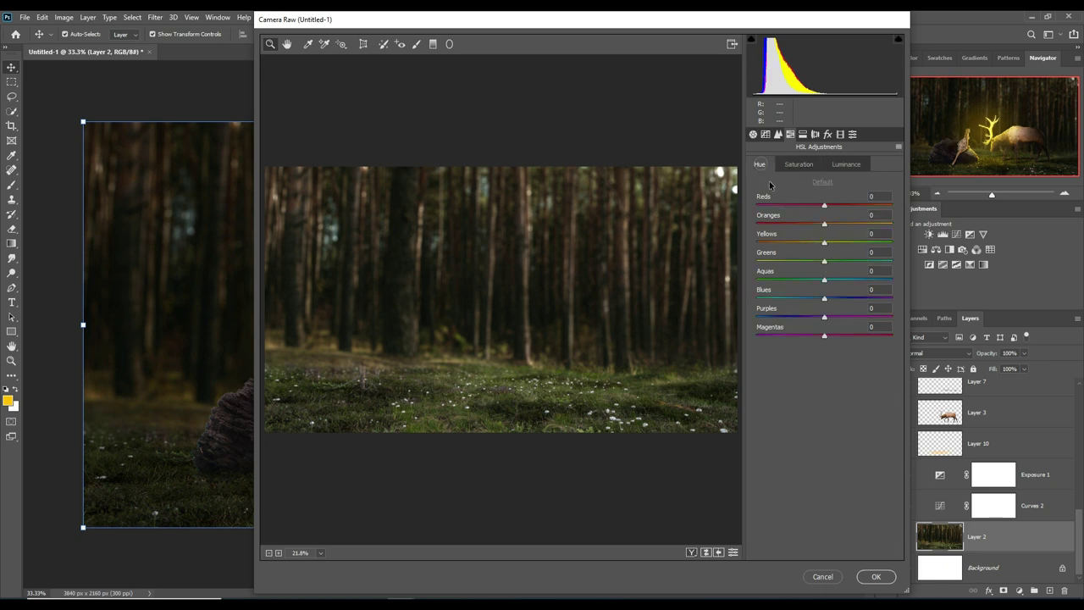
pyautogui.click(825, 298)
# Cool the temperature, split-tone highlights to hue 209, saturation 21, and apply the grade
pyautogui.click(753, 134)
pyautogui.moveTo(825, 229); pyautogui.dragTo(826, 229)
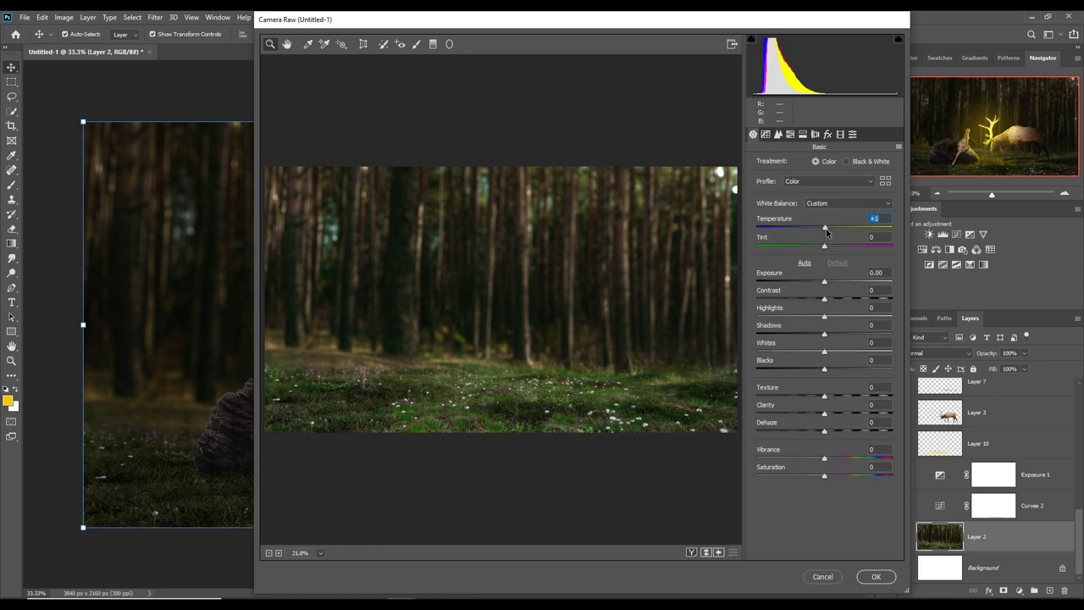
pyautogui.click(803, 135)
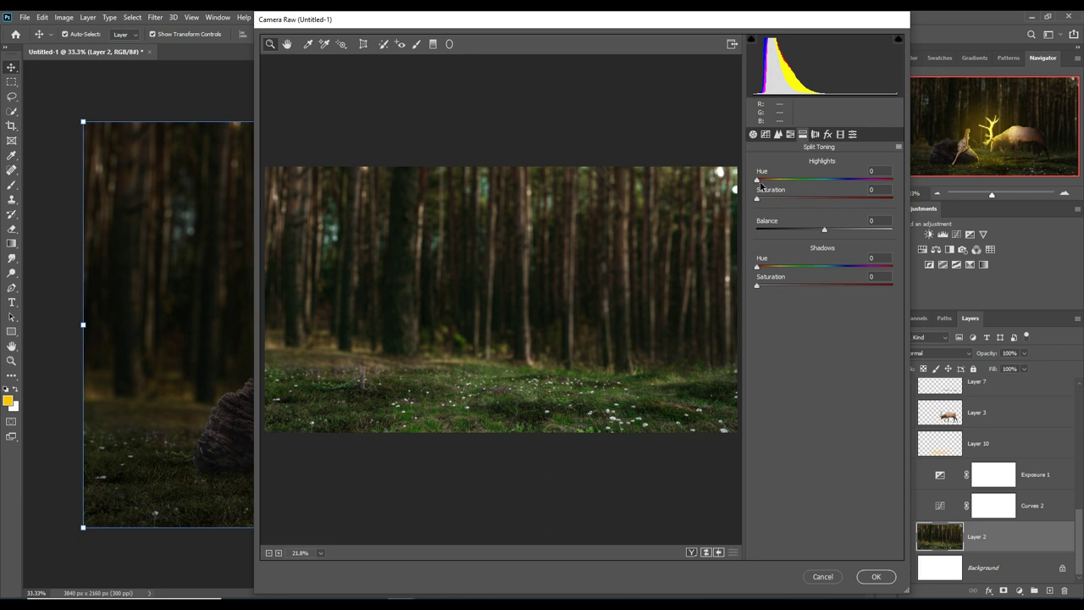
pyautogui.moveTo(759, 183)
pyautogui.mouseDown()
pyautogui.moveTo(843, 193)
pyautogui.moveTo(787, 202)
pyautogui.mouseUp()
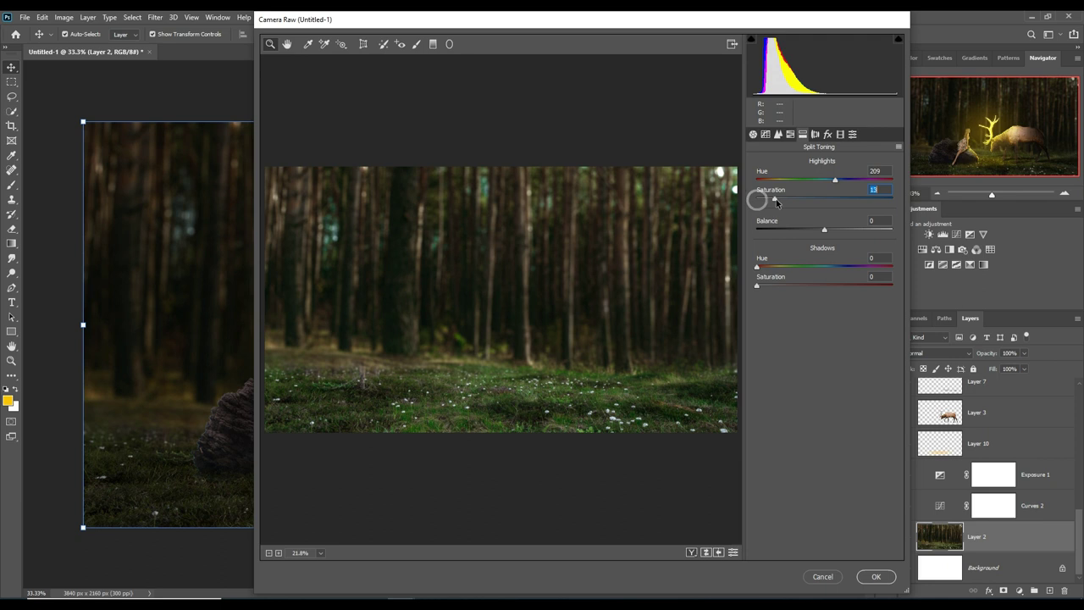
pyautogui.click(876, 576)
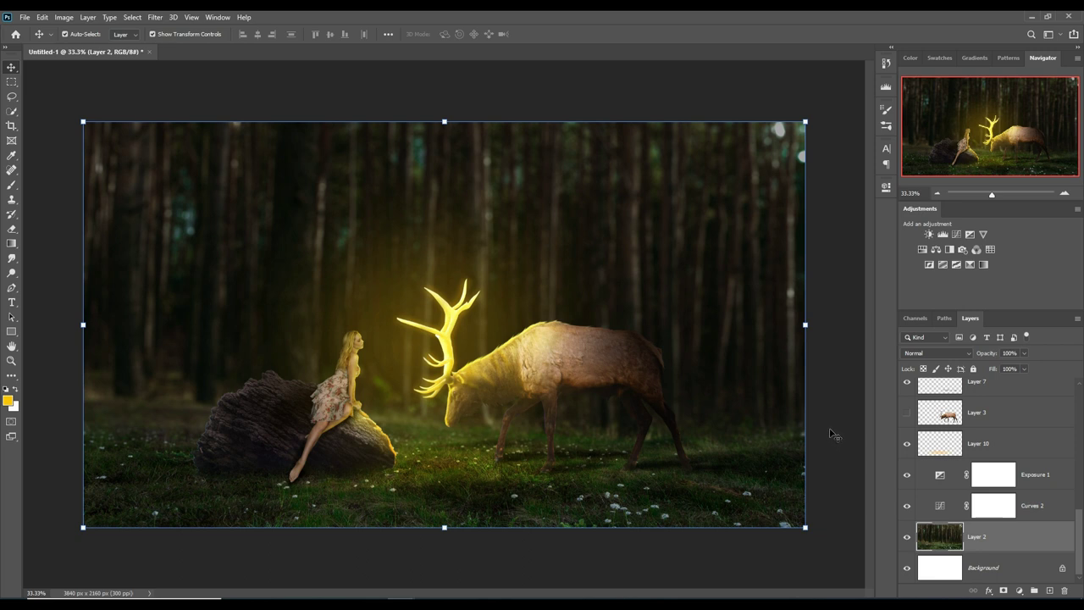
# Duplicate the Overlay glow Layer 10 as 'Layer 10 copy'
pyautogui.moveTo(1081, 535); pyautogui.dragTo(1081, 468)
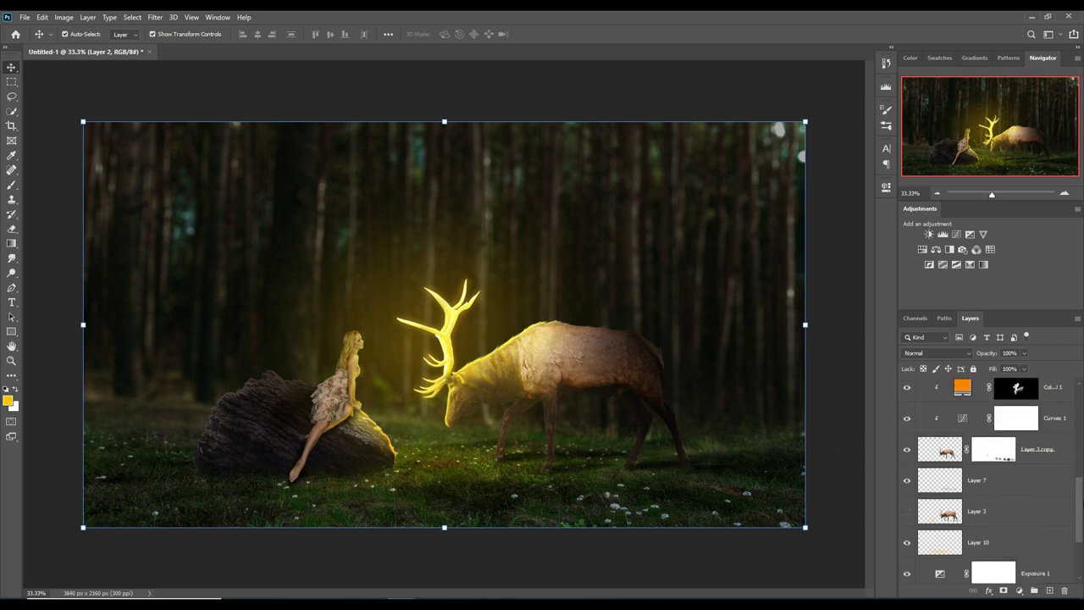
pyautogui.scroll(-3, 987, 478)
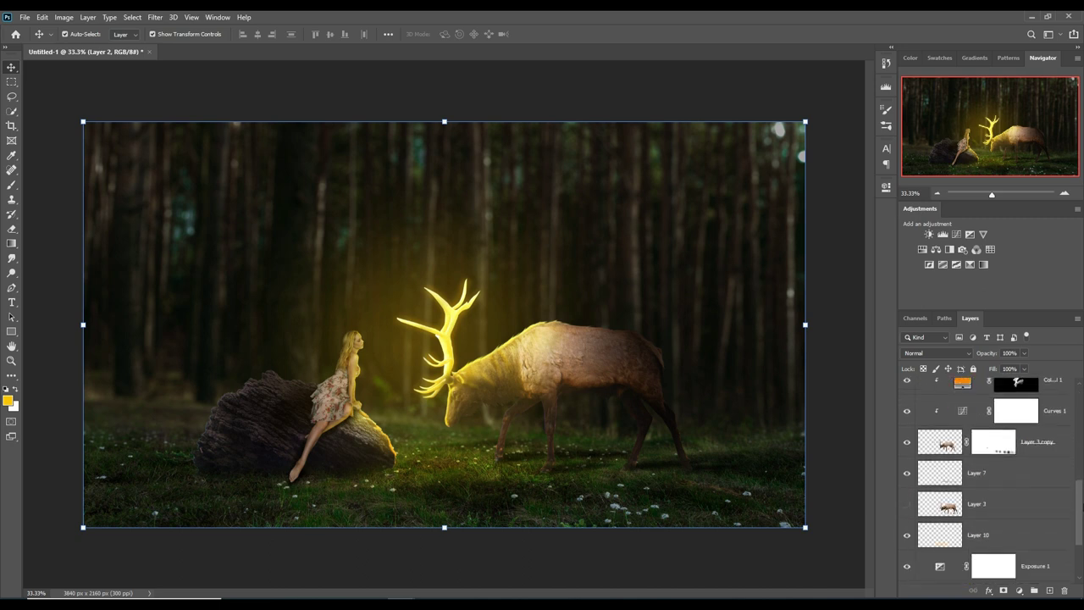
pyautogui.scroll(-3, 987, 479)
pyautogui.click(1016, 452)
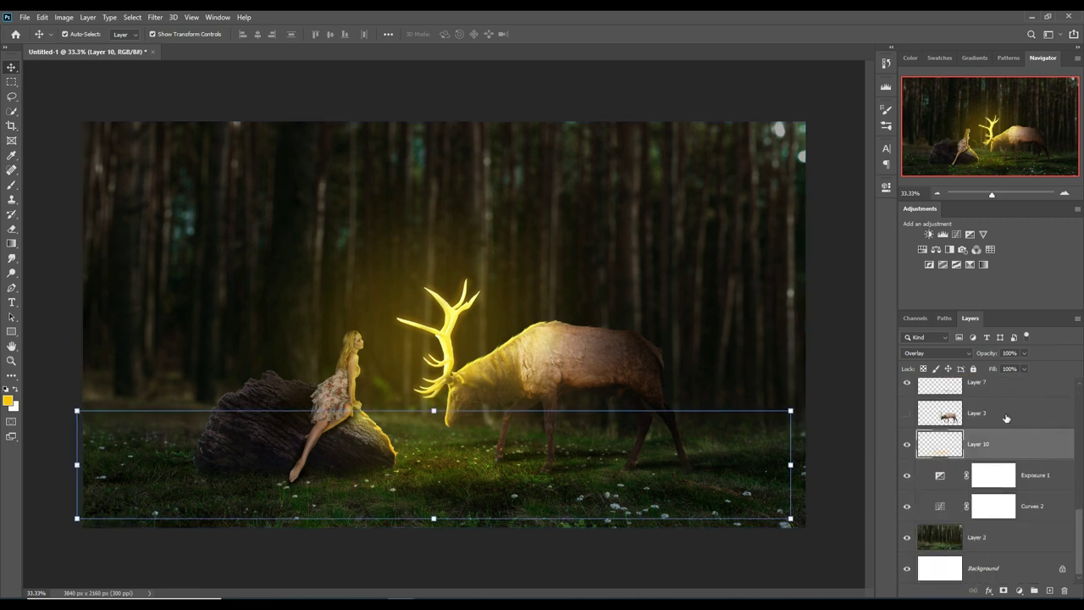
pyautogui.rightClick(1008, 435)
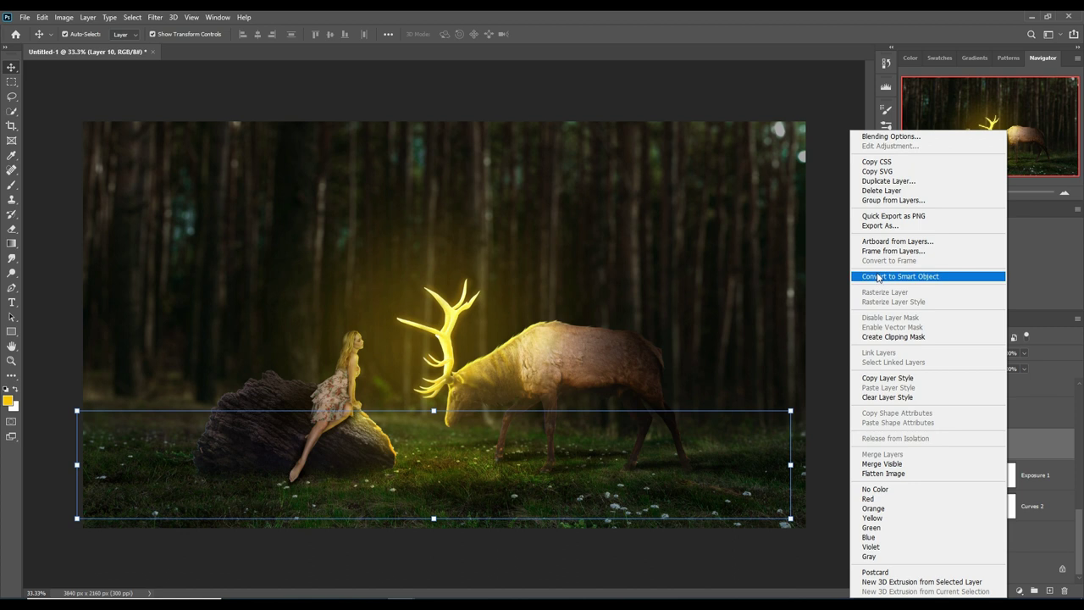
pyautogui.click(860, 183)
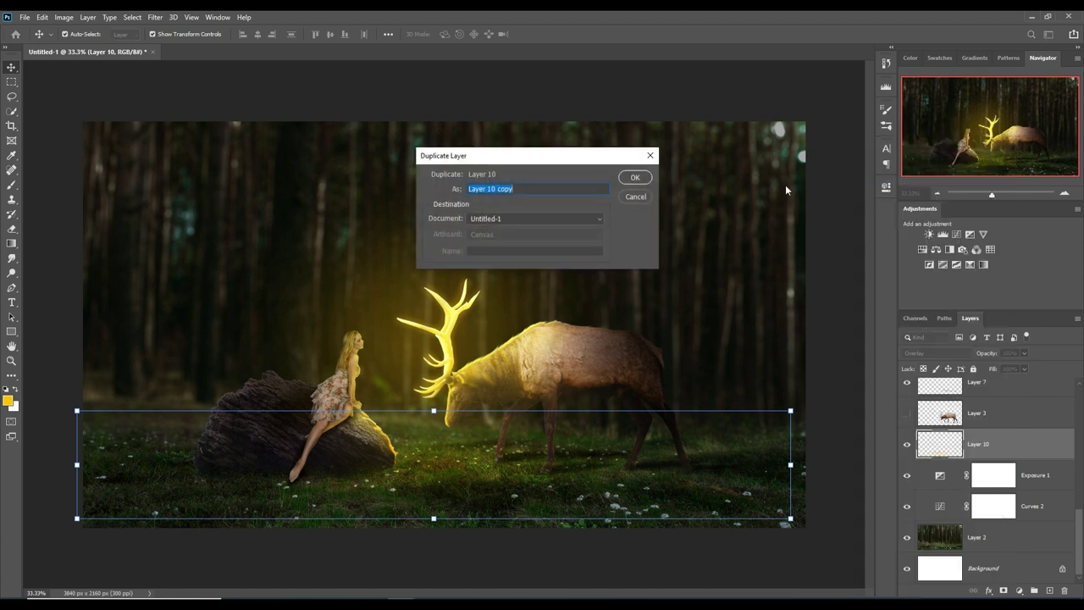
pyautogui.click(635, 178)
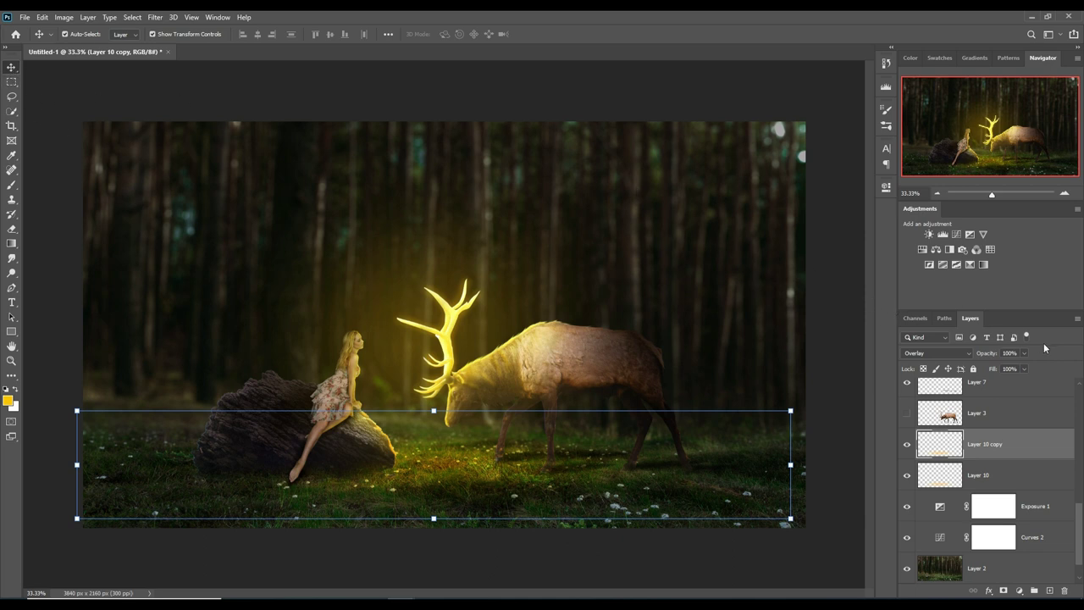
# Place and enlarge the grass at bottom-left, darkening it with a clipped Curves layer
pyautogui.scroll(5, 1078, 528)
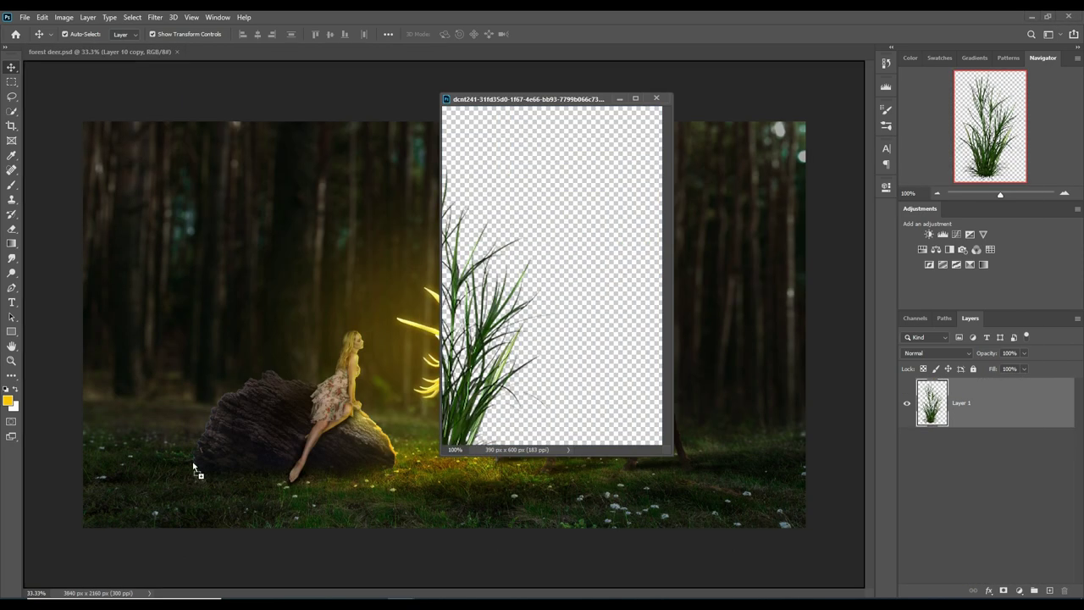
pyautogui.moveTo(193, 466); pyautogui.dragTo(193, 466)
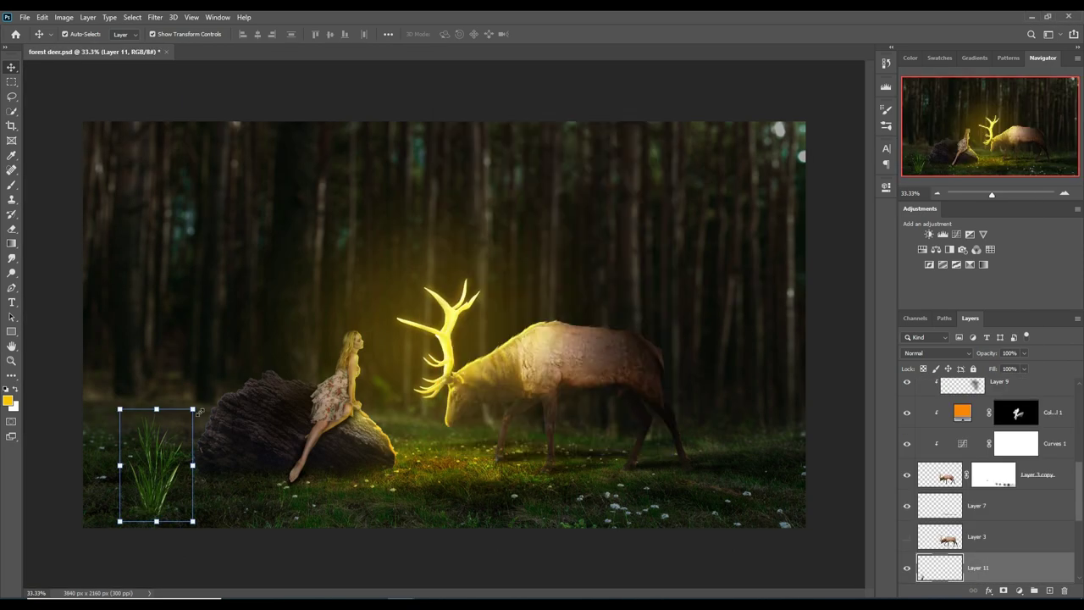
pyautogui.moveTo(121, 463); pyautogui.dragTo(48, 450)
pyautogui.moveTo(1000, 457); pyautogui.dragTo(1000, 381)
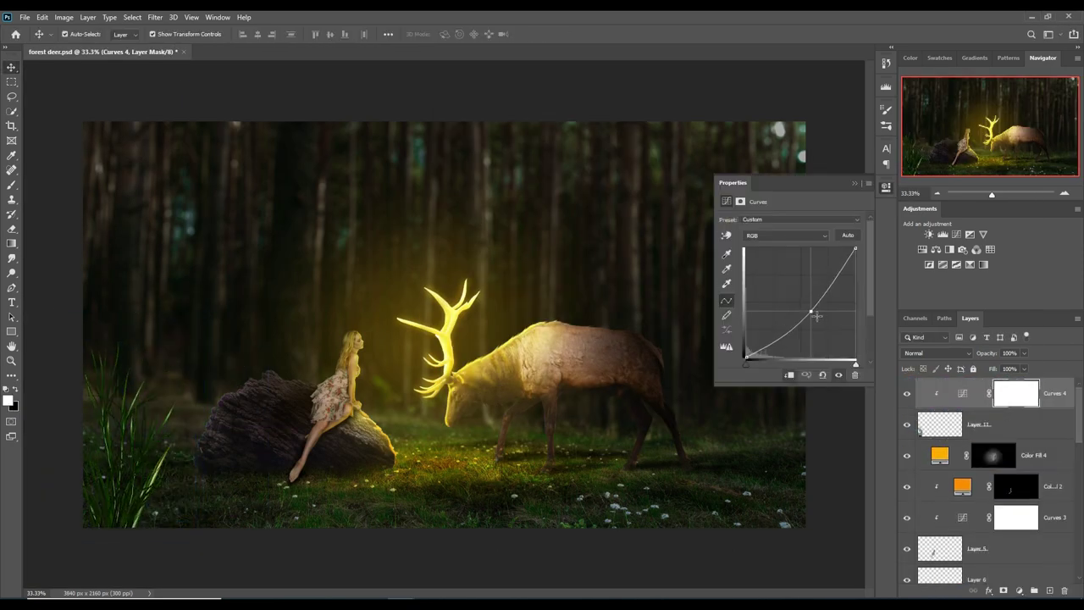
pyautogui.keyDown('shift'); pyautogui.click(1063, 431); pyautogui.keyUp('shift')
# Add two rotated copies of the grass and its curves across the ground toward the rock
pyautogui.hotkey('ctrl', 'j')
pyautogui.hotkey('ctrl', 't')
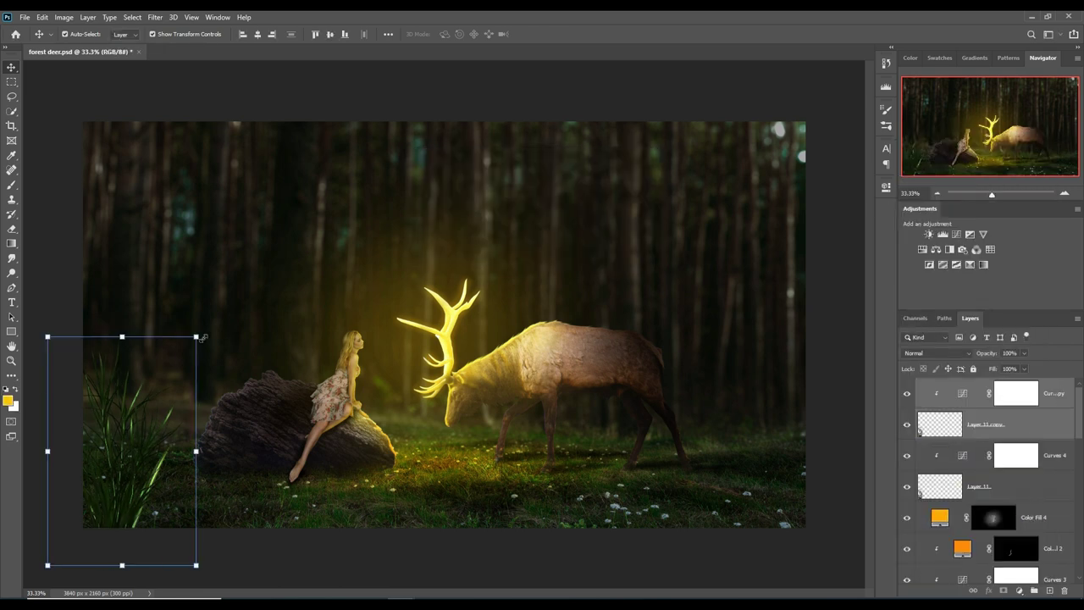
pyautogui.hotkey('ctrl', 'j')
pyautogui.moveTo(259, 569); pyautogui.dragTo(288, 509)
pyautogui.moveTo(622, 481); pyautogui.dragTo(414, 514)
pyautogui.click(559, 33)
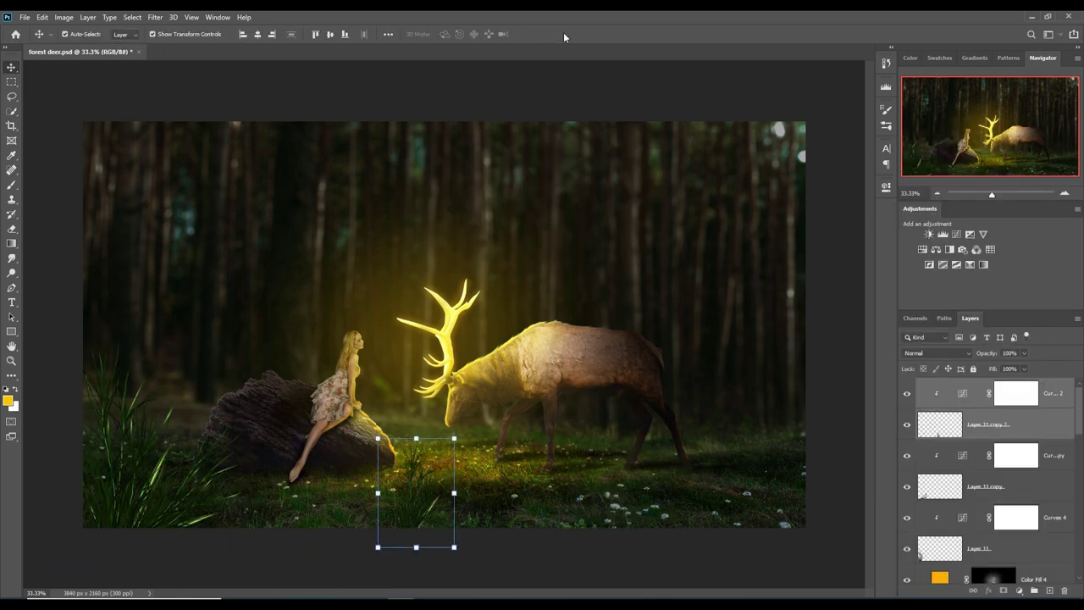
pyautogui.click(1065, 405)
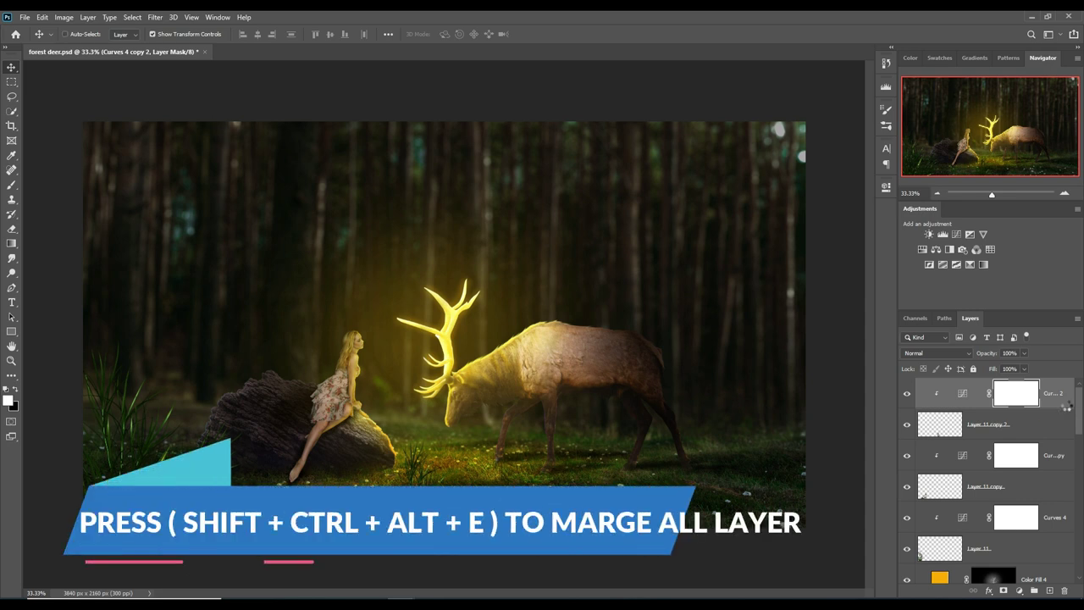
# Stamp all visible layers into Layer 12 and convert it to a Smart Object
pyautogui.hotkey('ctrl', 'shift', 'alt', 'e')
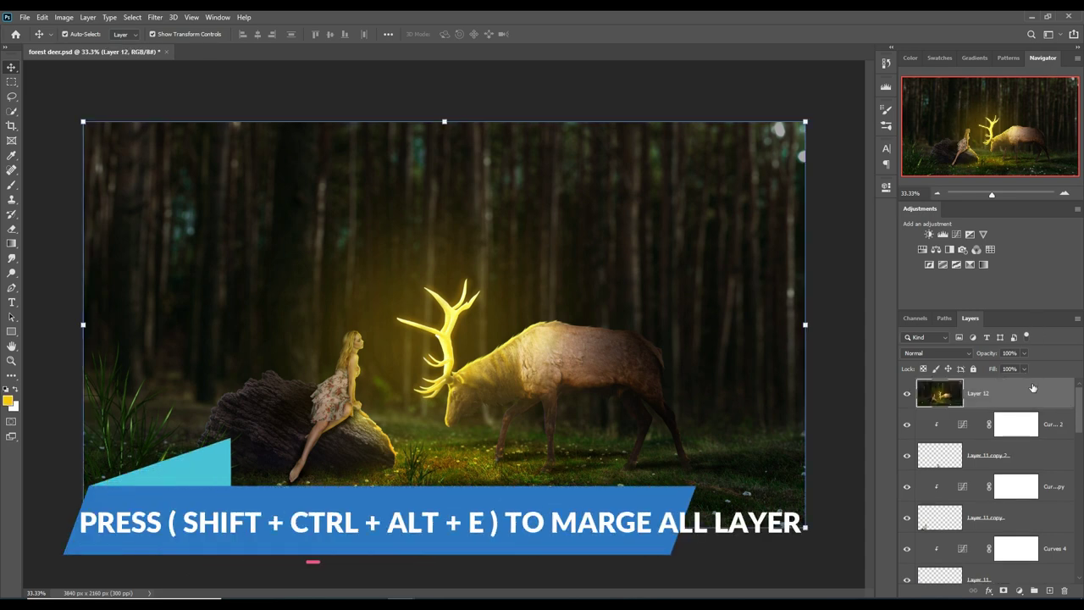
pyautogui.rightClick(1033, 387)
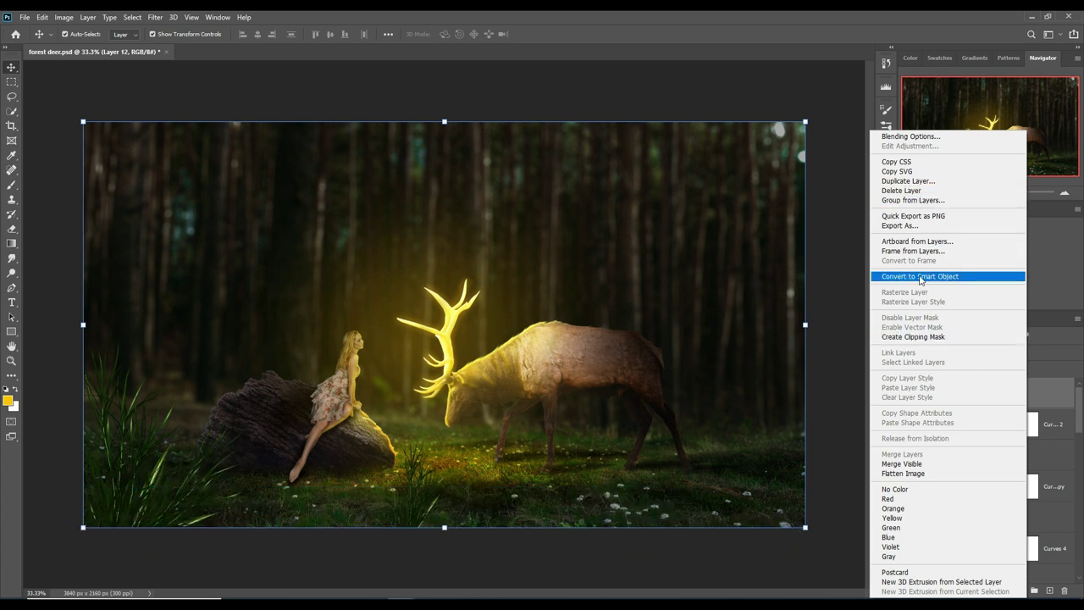
pyautogui.click(920, 281)
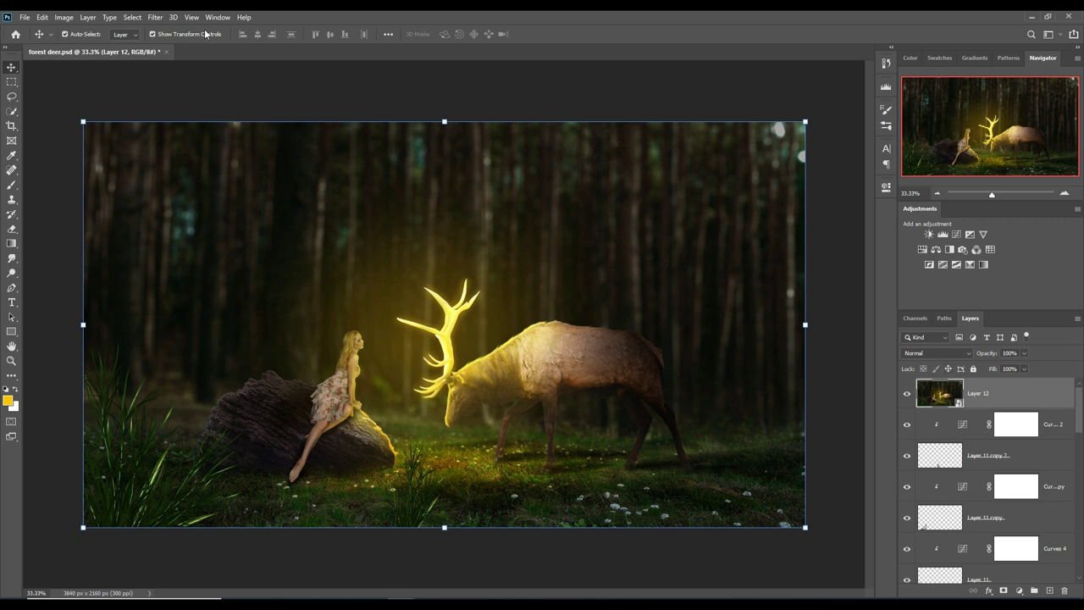
# Open Camera Raw on Layer 12: Highlights +12, Shadows -12, Whites +4, Blacks -18, Saturation +9
pyautogui.click(159, 17)
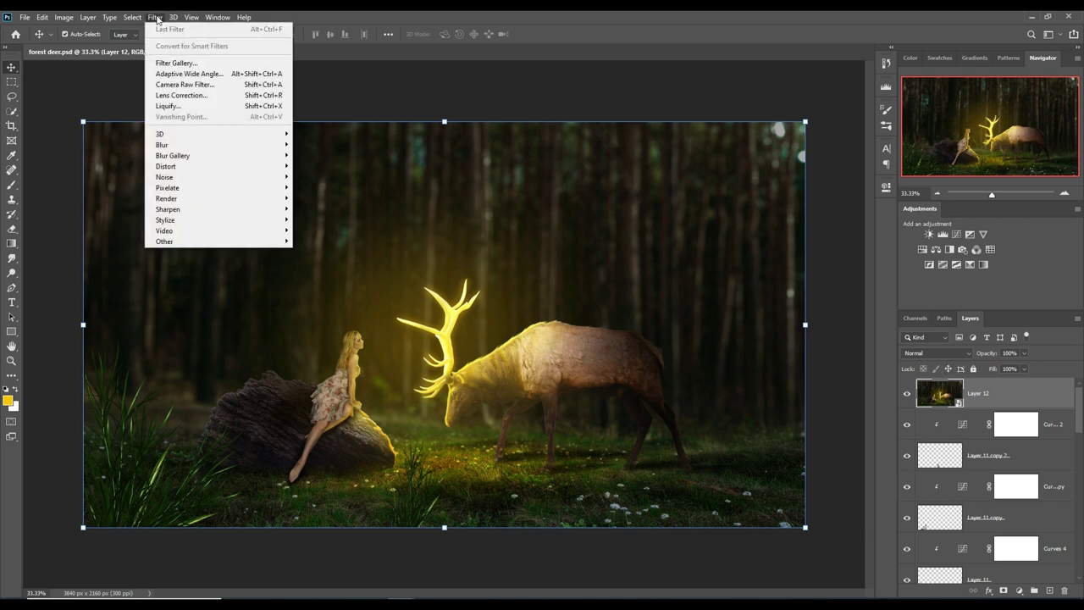
pyautogui.click(185, 84)
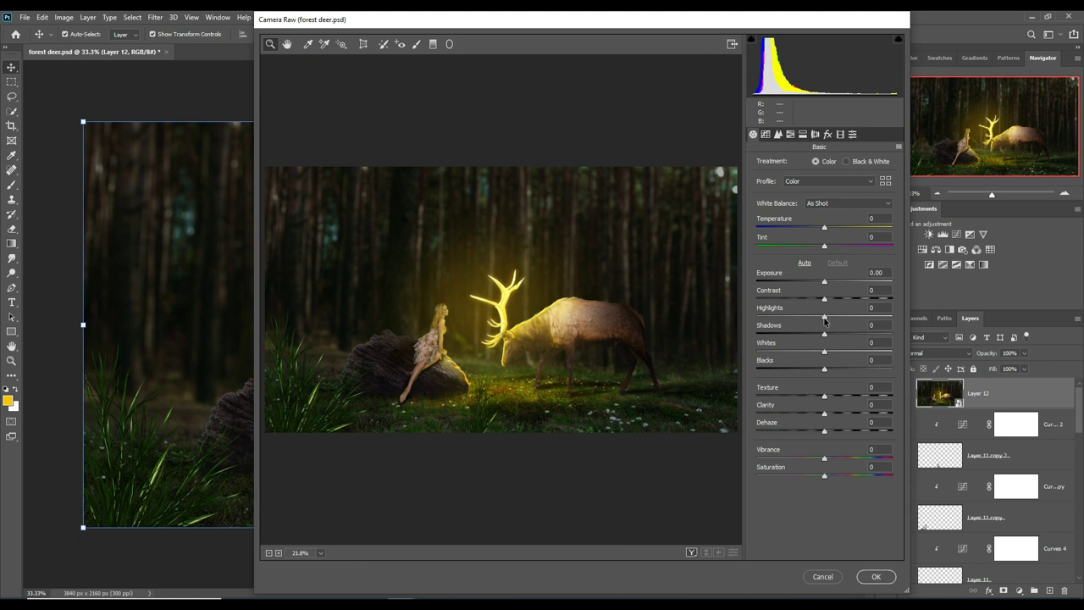
pyautogui.moveTo(825, 318)
pyautogui.mouseDown()
pyautogui.moveTo(836, 315)
pyautogui.moveTo(817, 337)
pyautogui.mouseUp()
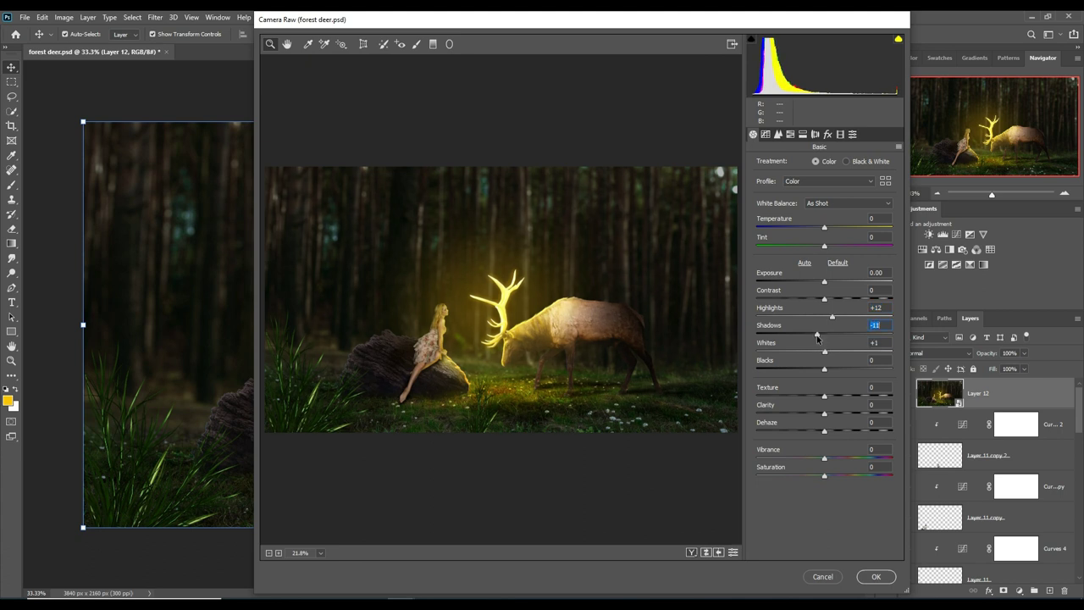
pyautogui.moveTo(823, 371)
pyautogui.mouseDown()
pyautogui.moveTo(808, 371)
pyautogui.moveTo(827, 355)
pyautogui.mouseUp()
pyautogui.moveTo(825, 477); pyautogui.dragTo(839, 478)
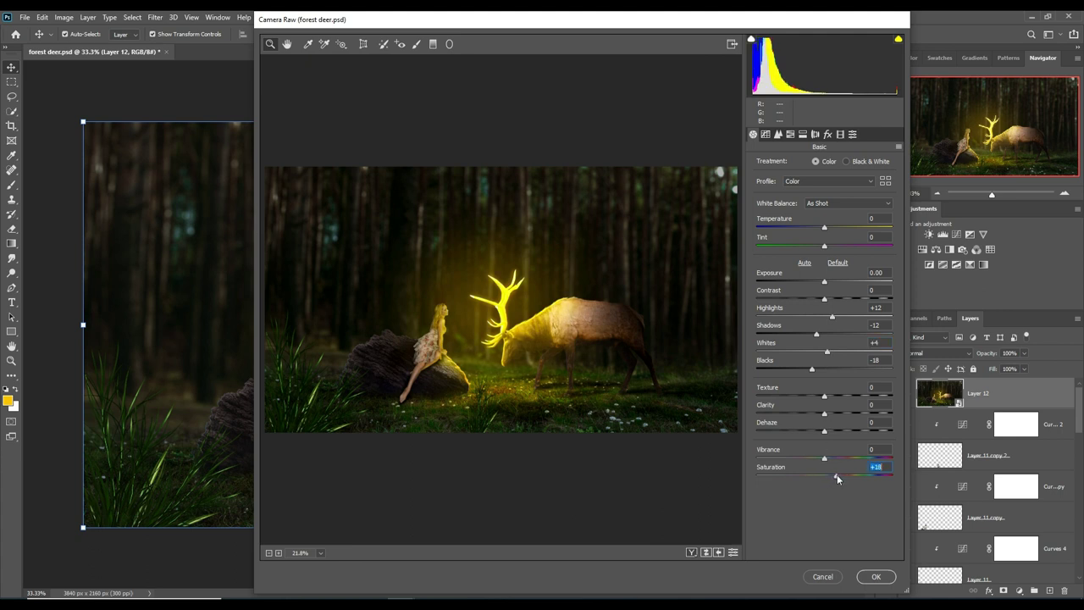
pyautogui.moveTo(833, 475); pyautogui.dragTo(831, 475)
# Set the parametric tone curve to Highlights +6, Lights +7 and Darks -10
pyautogui.click(778, 135)
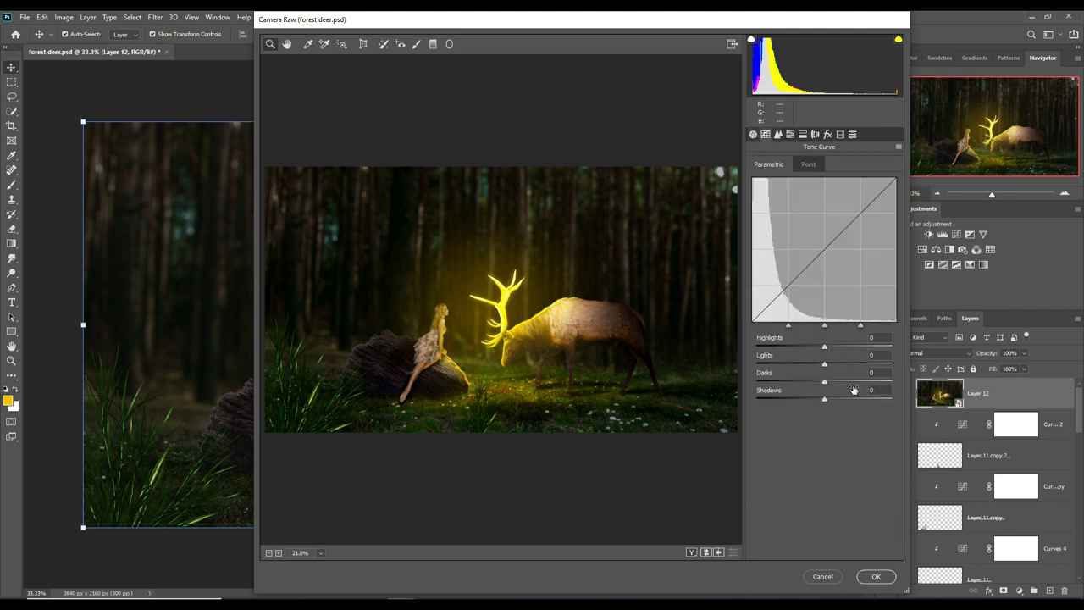
pyautogui.moveTo(828, 348); pyautogui.dragTo(830, 348)
pyautogui.press('Up')
pyautogui.click(829, 367)
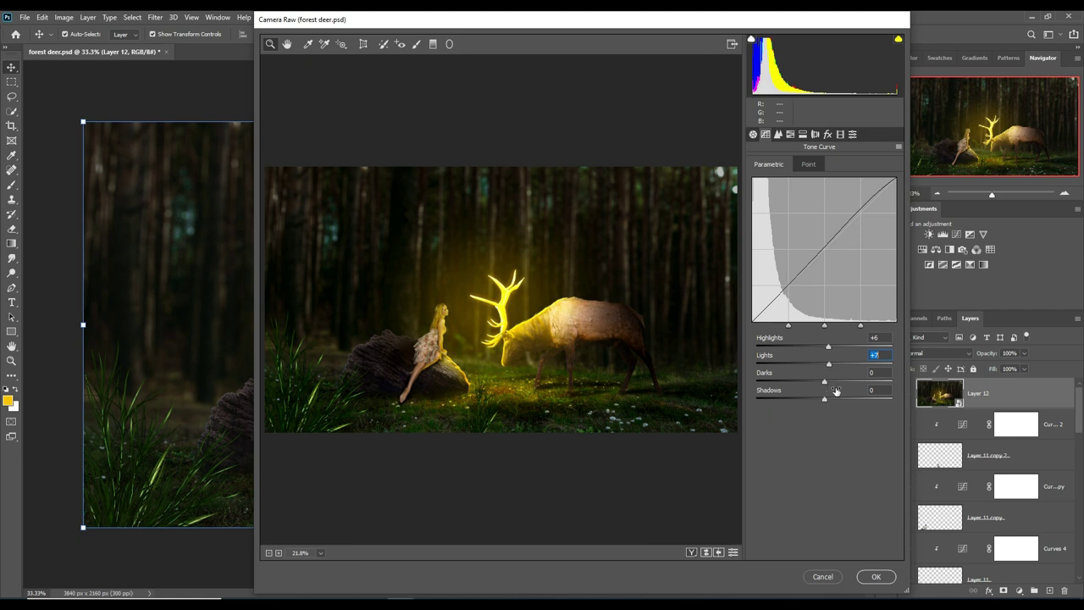
pyautogui.moveTo(827, 385)
pyautogui.mouseDown()
pyautogui.moveTo(818, 384)
pyautogui.moveTo(827, 403)
pyautogui.mouseUp()
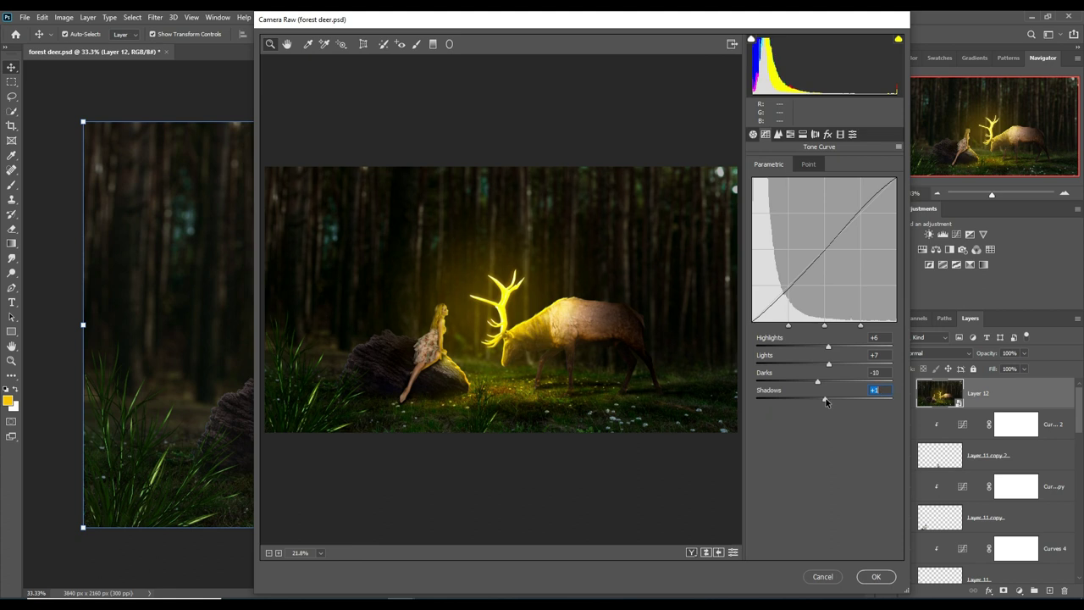
# Raise the Detail sharpening Amount to 36
pyautogui.click(777, 133)
pyautogui.moveTo(791, 182); pyautogui.dragTo(795, 184)
pyautogui.click(791, 135)
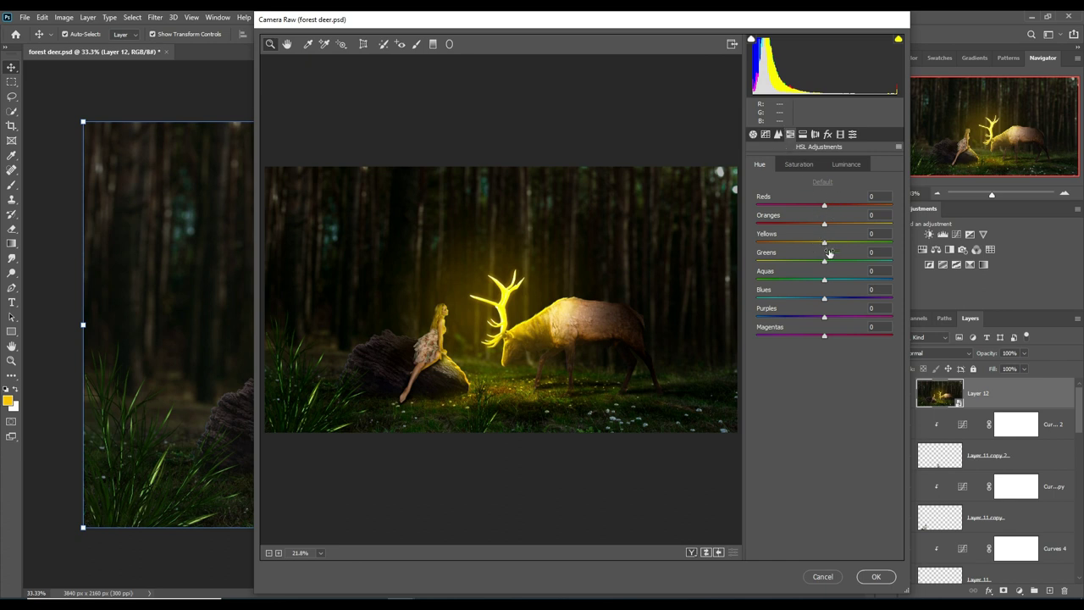
# Shift Oranges and Yellows hue toward orange, add a -20 edge vignette, and apply Camera Raw
pyautogui.moveTo(826, 225)
pyautogui.mouseDown()
pyautogui.moveTo(879, 225)
pyautogui.moveTo(764, 229)
pyautogui.moveTo(826, 232)
pyautogui.mouseUp()
pyautogui.moveTo(826, 244); pyautogui.dragTo(795, 246)
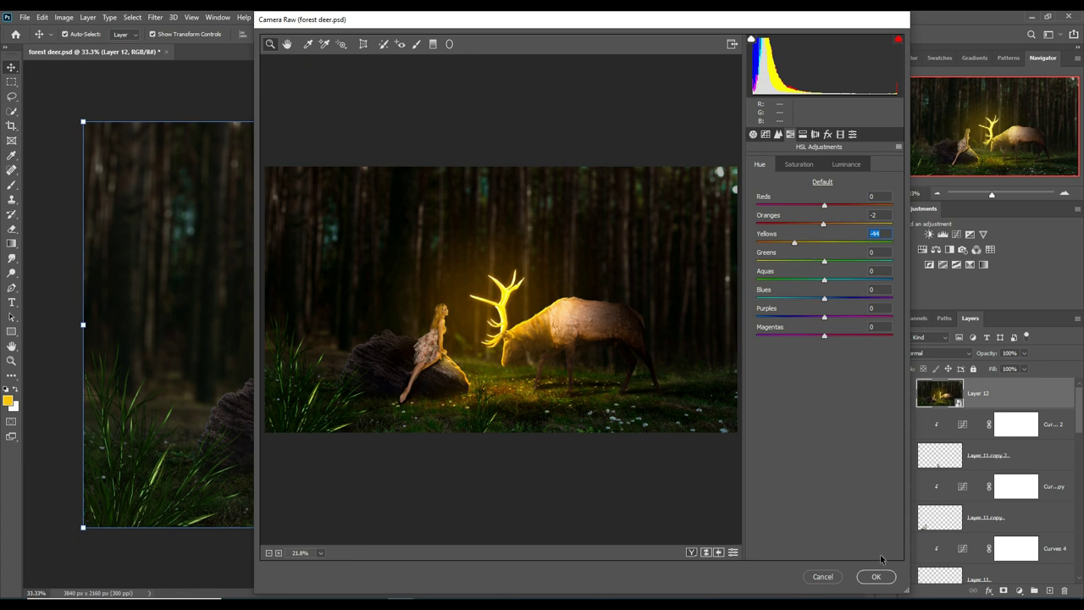
pyautogui.click(828, 134)
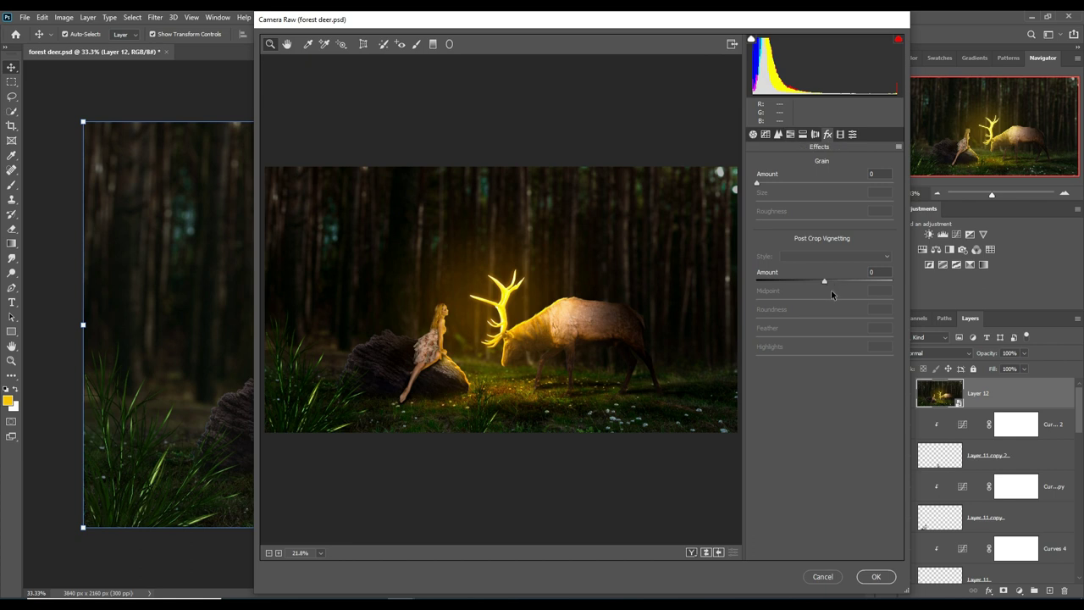
pyautogui.moveTo(824, 283); pyautogui.dragTo(816, 291)
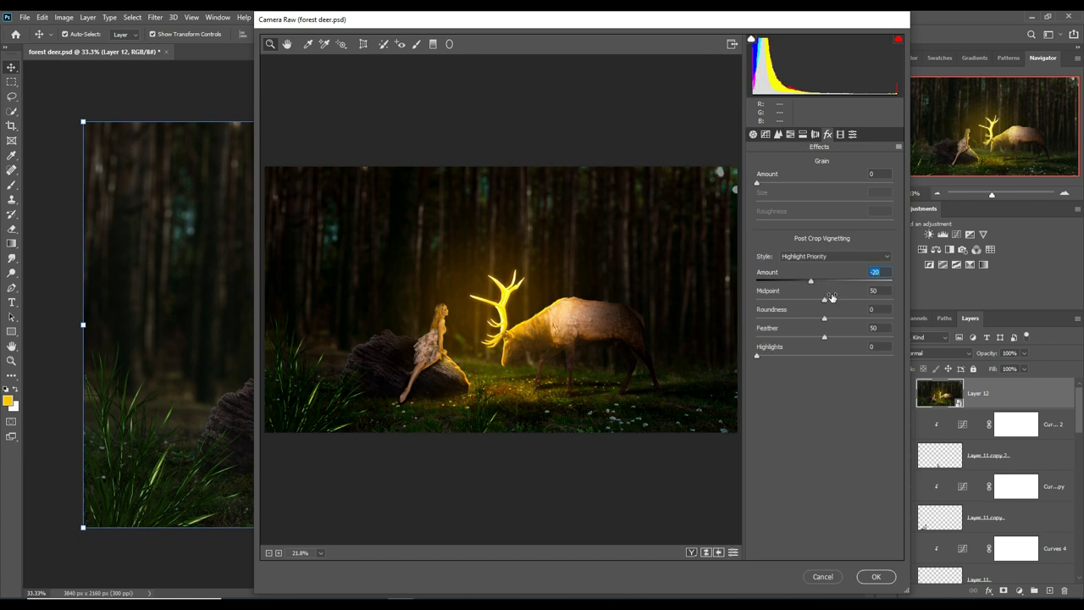
pyautogui.click(877, 577)
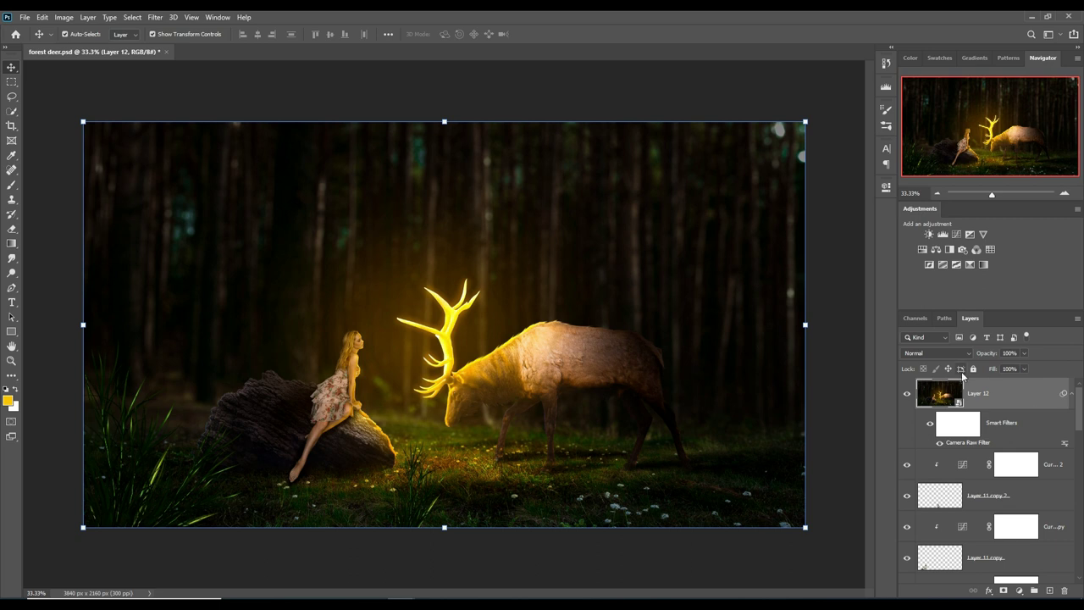
# Add a Color Balance layer with midtones set to -6, -1 and +34 toward blue
pyautogui.click(1020, 590)
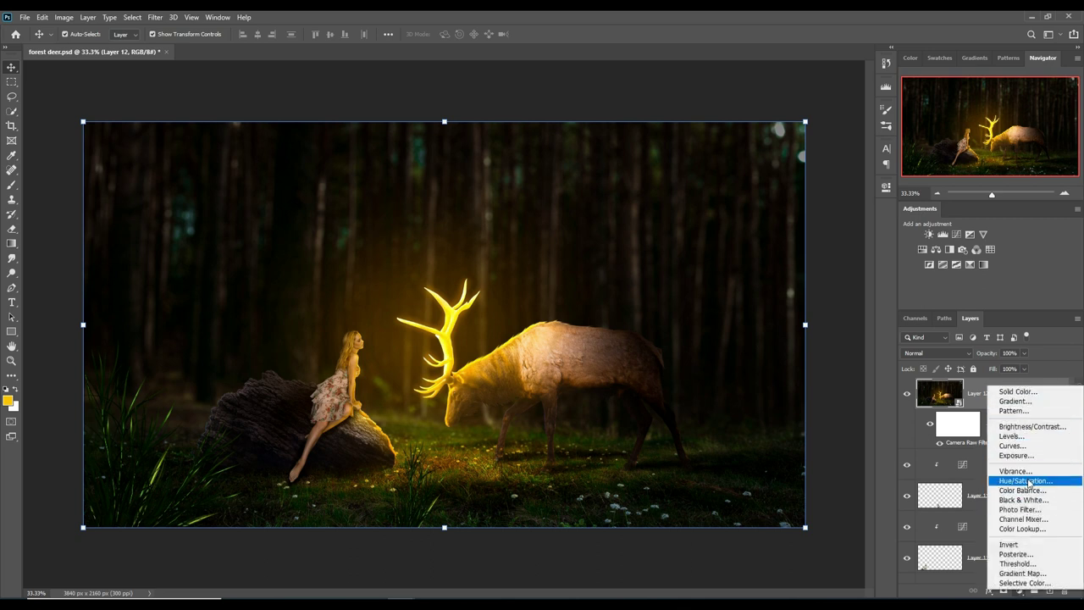
pyautogui.click(1026, 491)
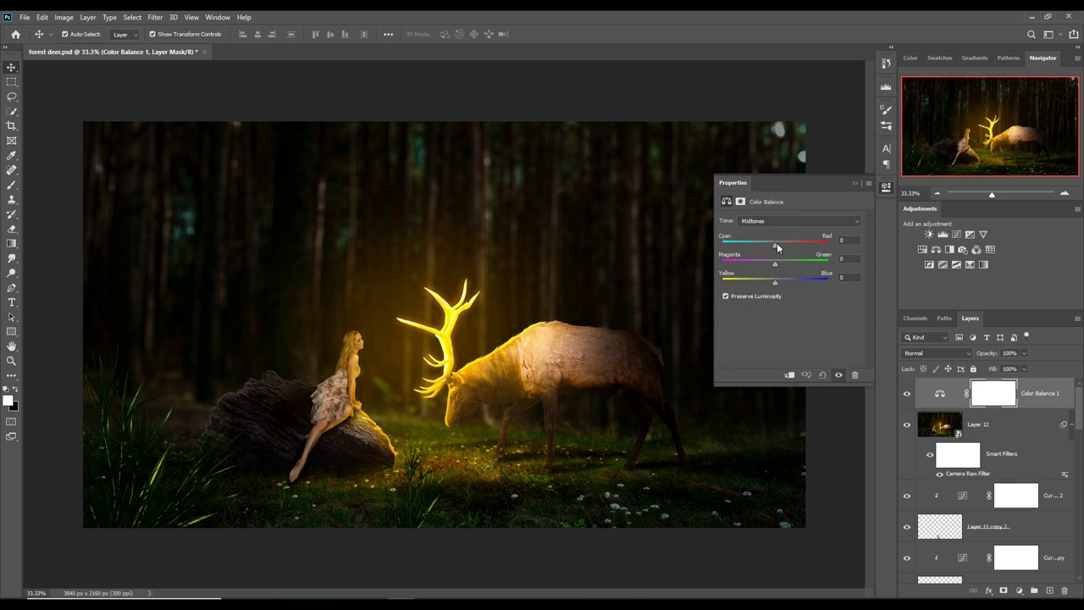
pyautogui.moveTo(775, 281); pyautogui.dragTo(785, 282)
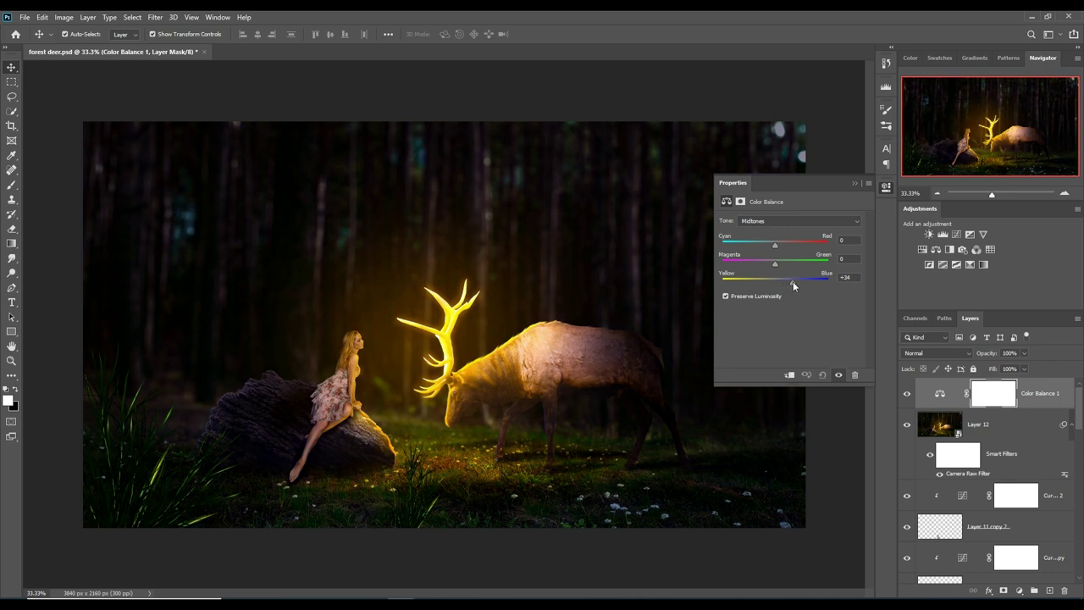
pyautogui.moveTo(774, 242); pyautogui.dragTo(779, 241)
pyautogui.moveTo(778, 266); pyautogui.dragTo(776, 267)
pyautogui.click(854, 184)
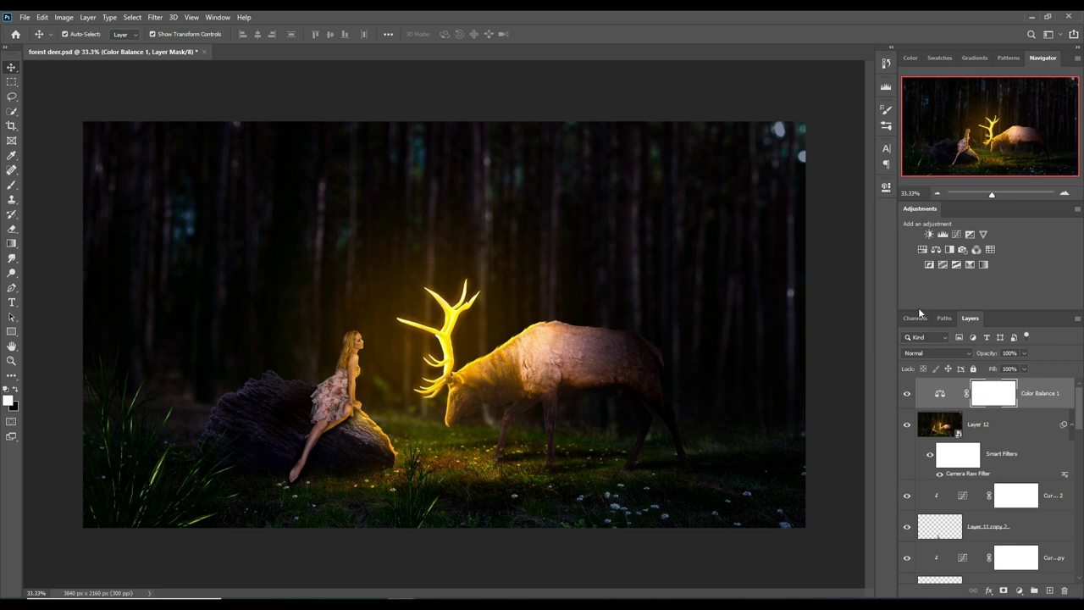
pyautogui.click(1064, 401)
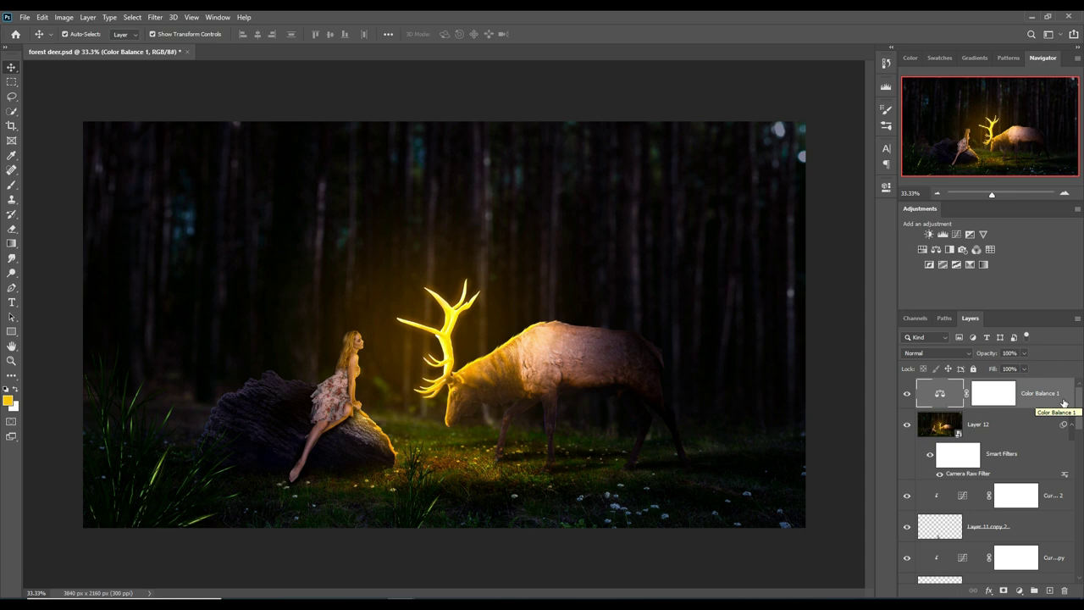
# Stamp all visible layers into a new Layer 13 above Color Balance 1
pyautogui.press('ctrl')
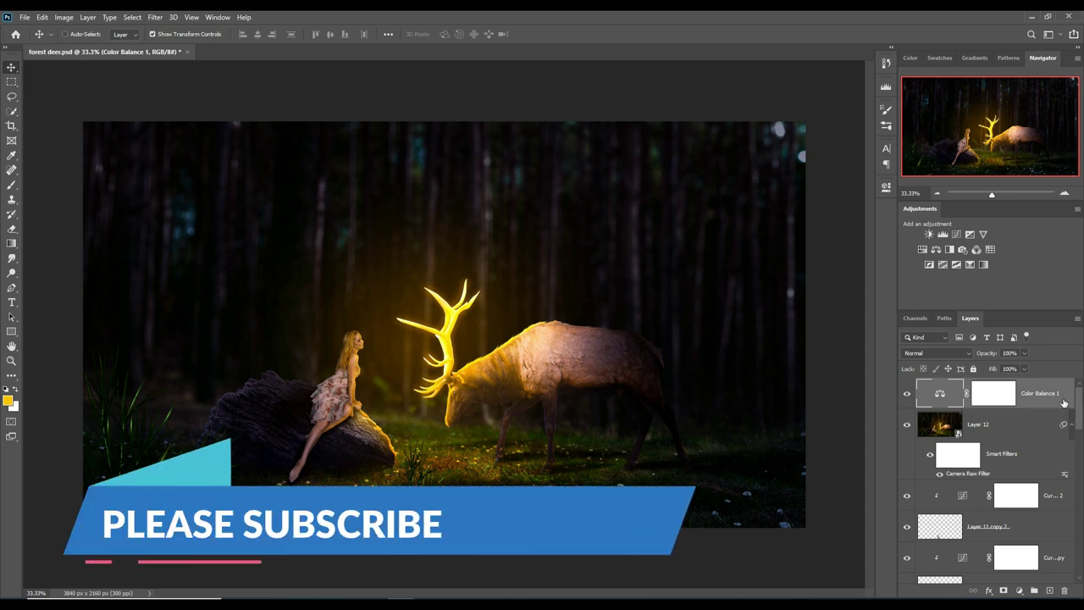
pyautogui.hotkey('ctrl', 'shift', 'alt', 'e')
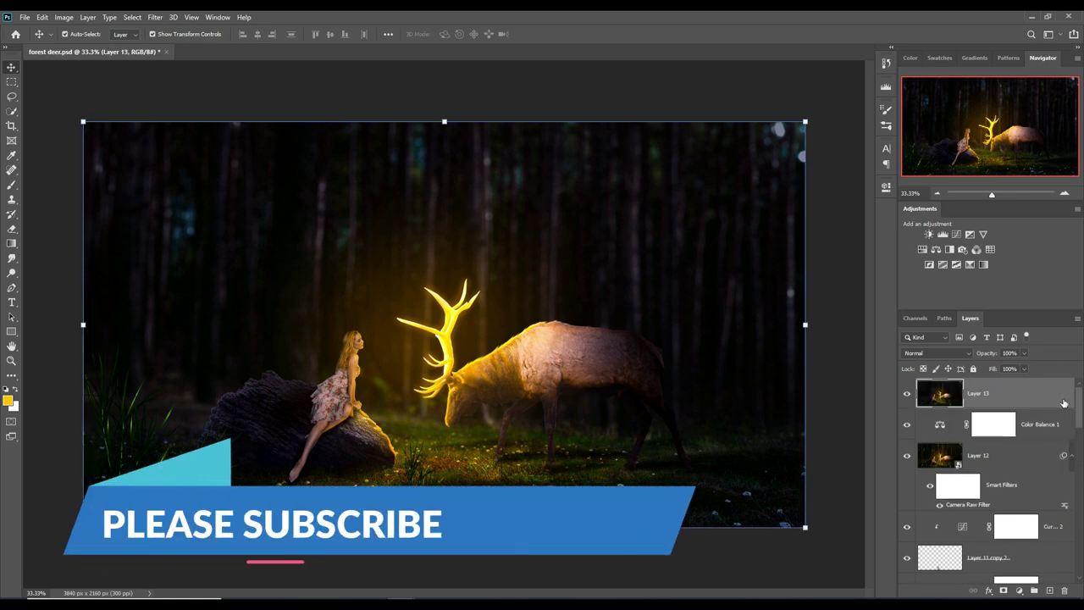